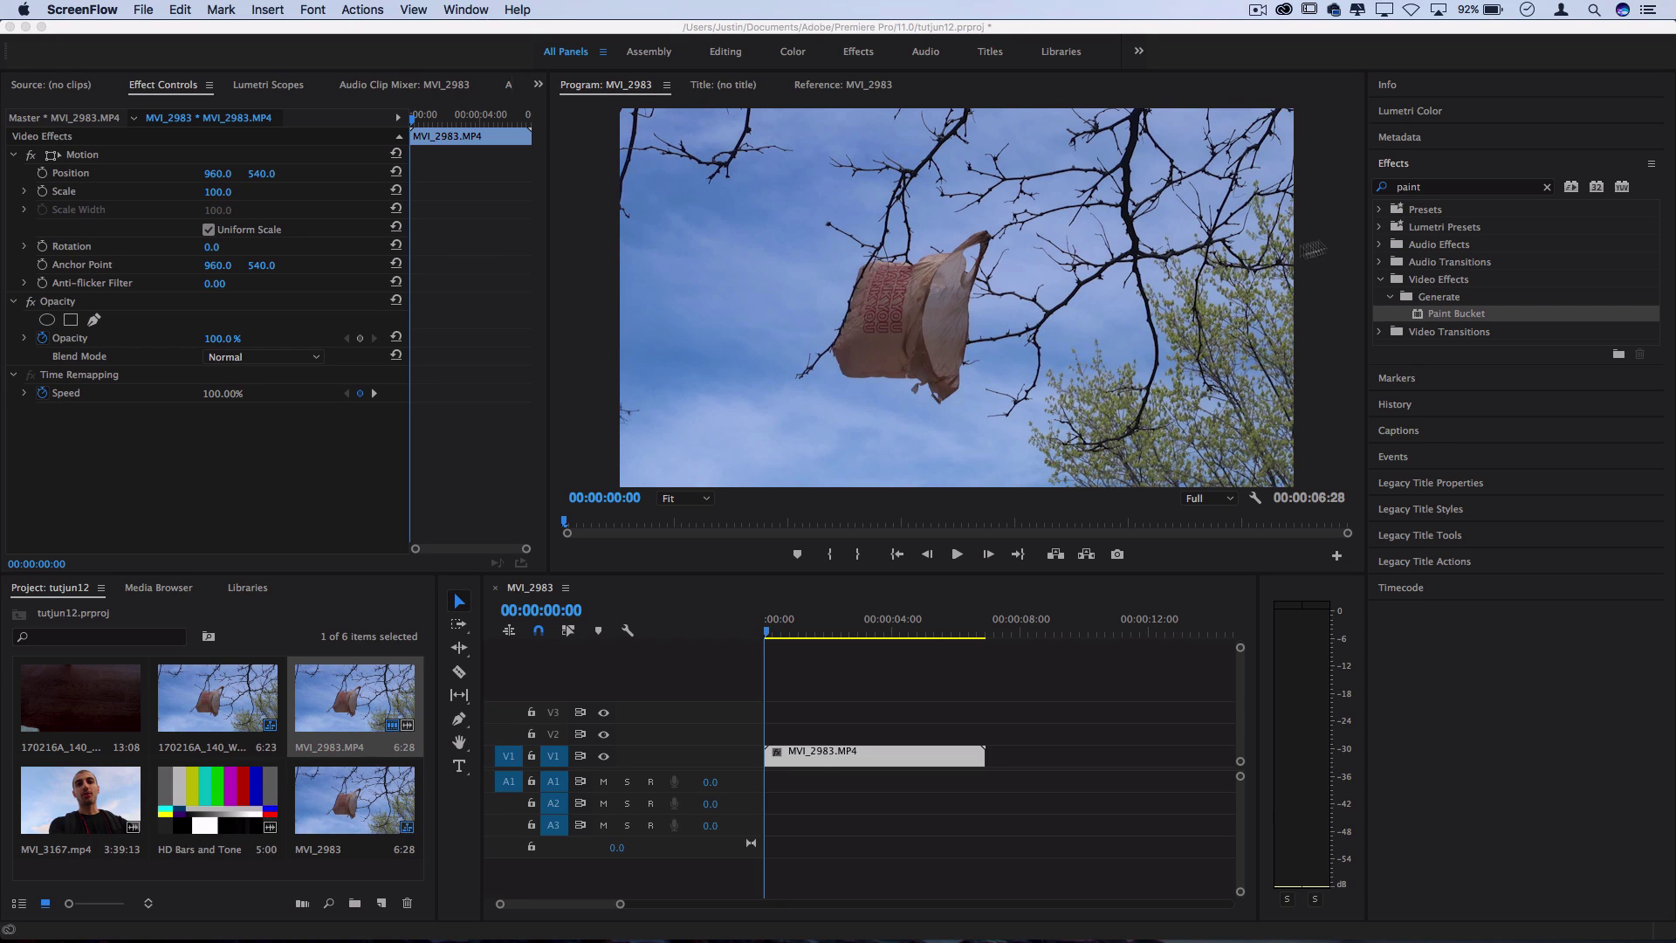
# Search the effects for Paint Bucket and apply it to the MVI_2983 clip
pyautogui.click(1436, 189)
pyautogui.write('buck')
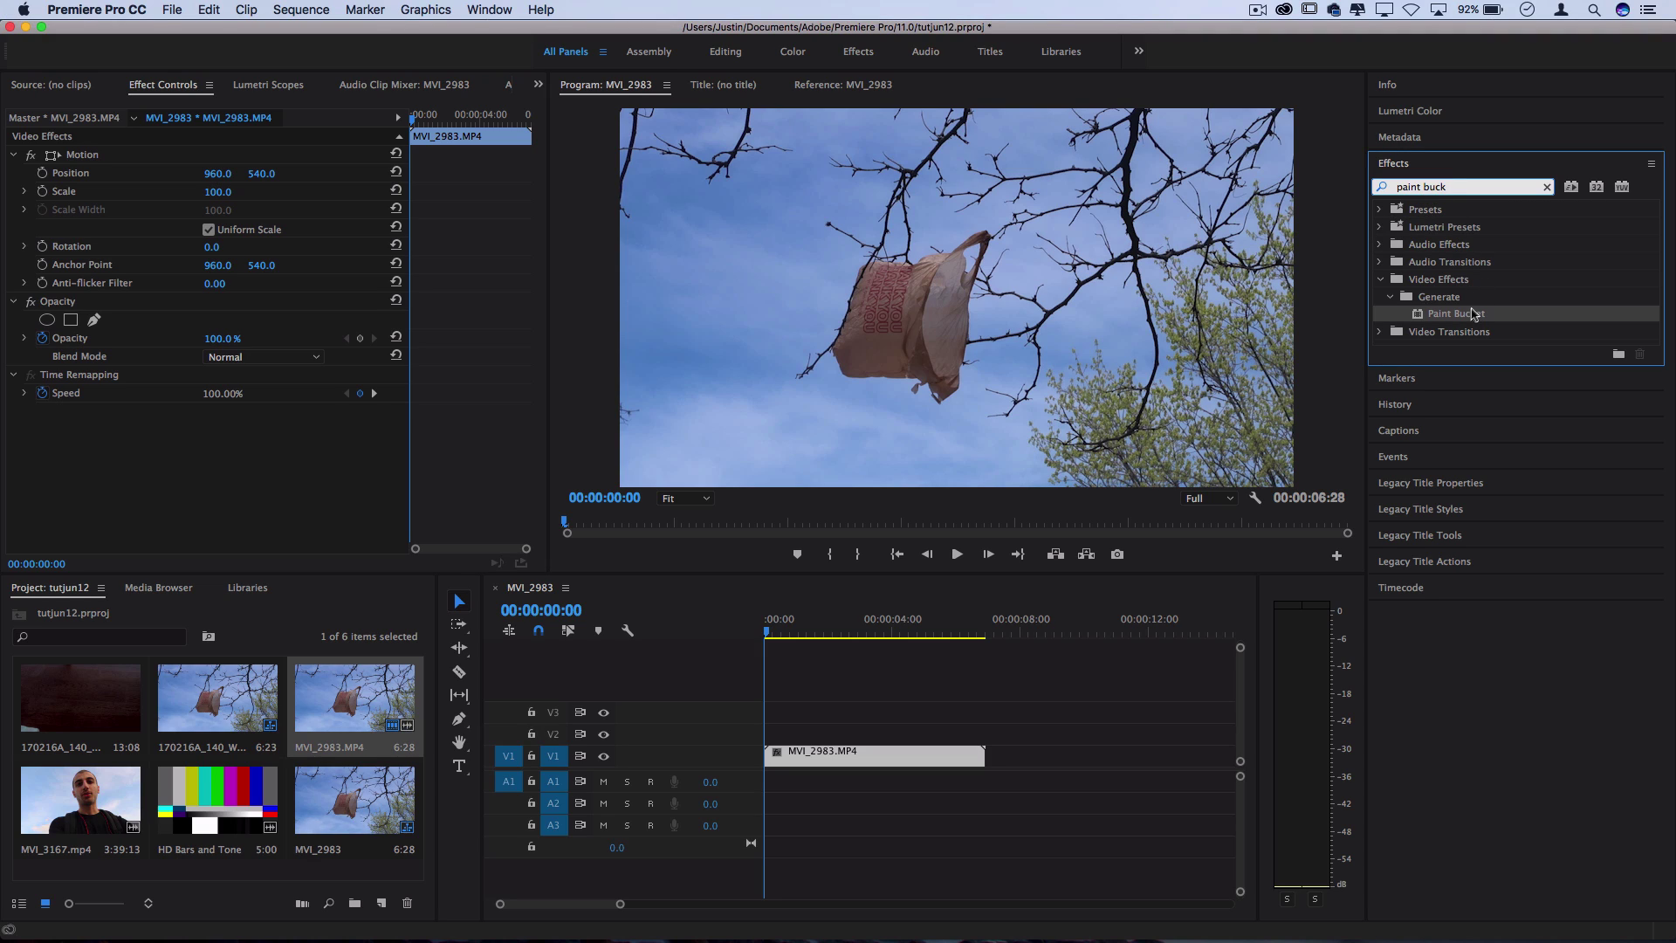
pyautogui.moveTo(1465, 321)
pyautogui.mouseDown()
pyautogui.moveTo(1309, 392)
pyautogui.moveTo(843, 752)
pyautogui.mouseUp()
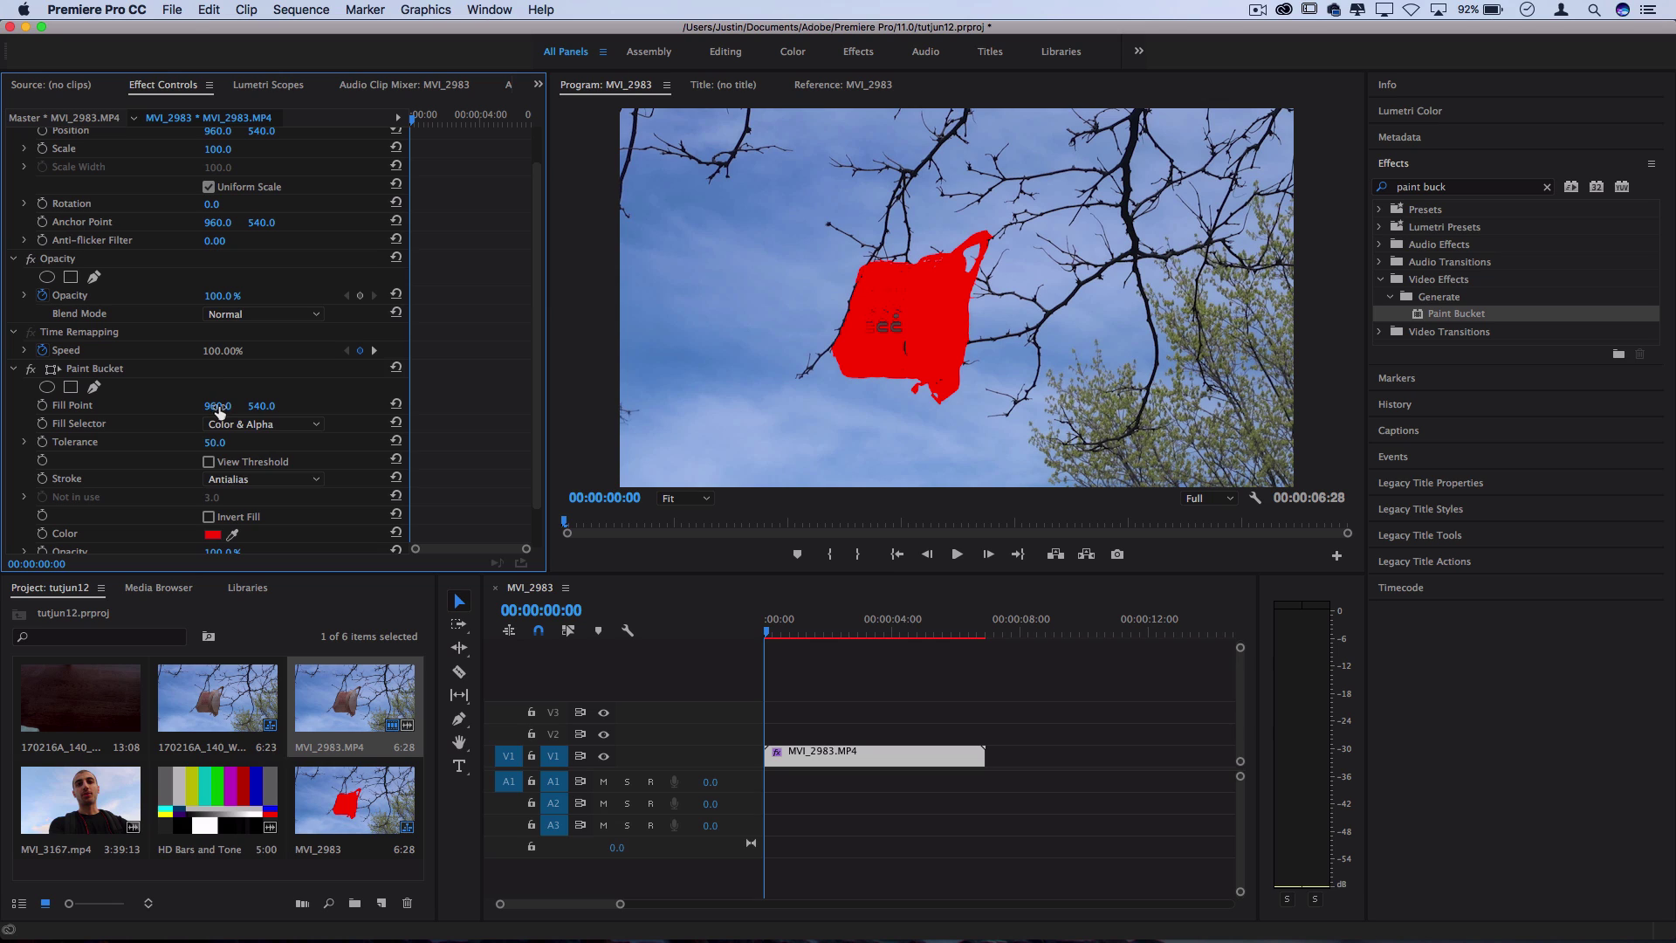
# Adjust the Paint Bucket fill point to 917, 631 so only the bag turns red
pyautogui.moveTo(218, 410)
pyautogui.mouseDown()
pyautogui.moveTo(140, 410)
pyautogui.moveTo(188, 406)
pyautogui.mouseUp()
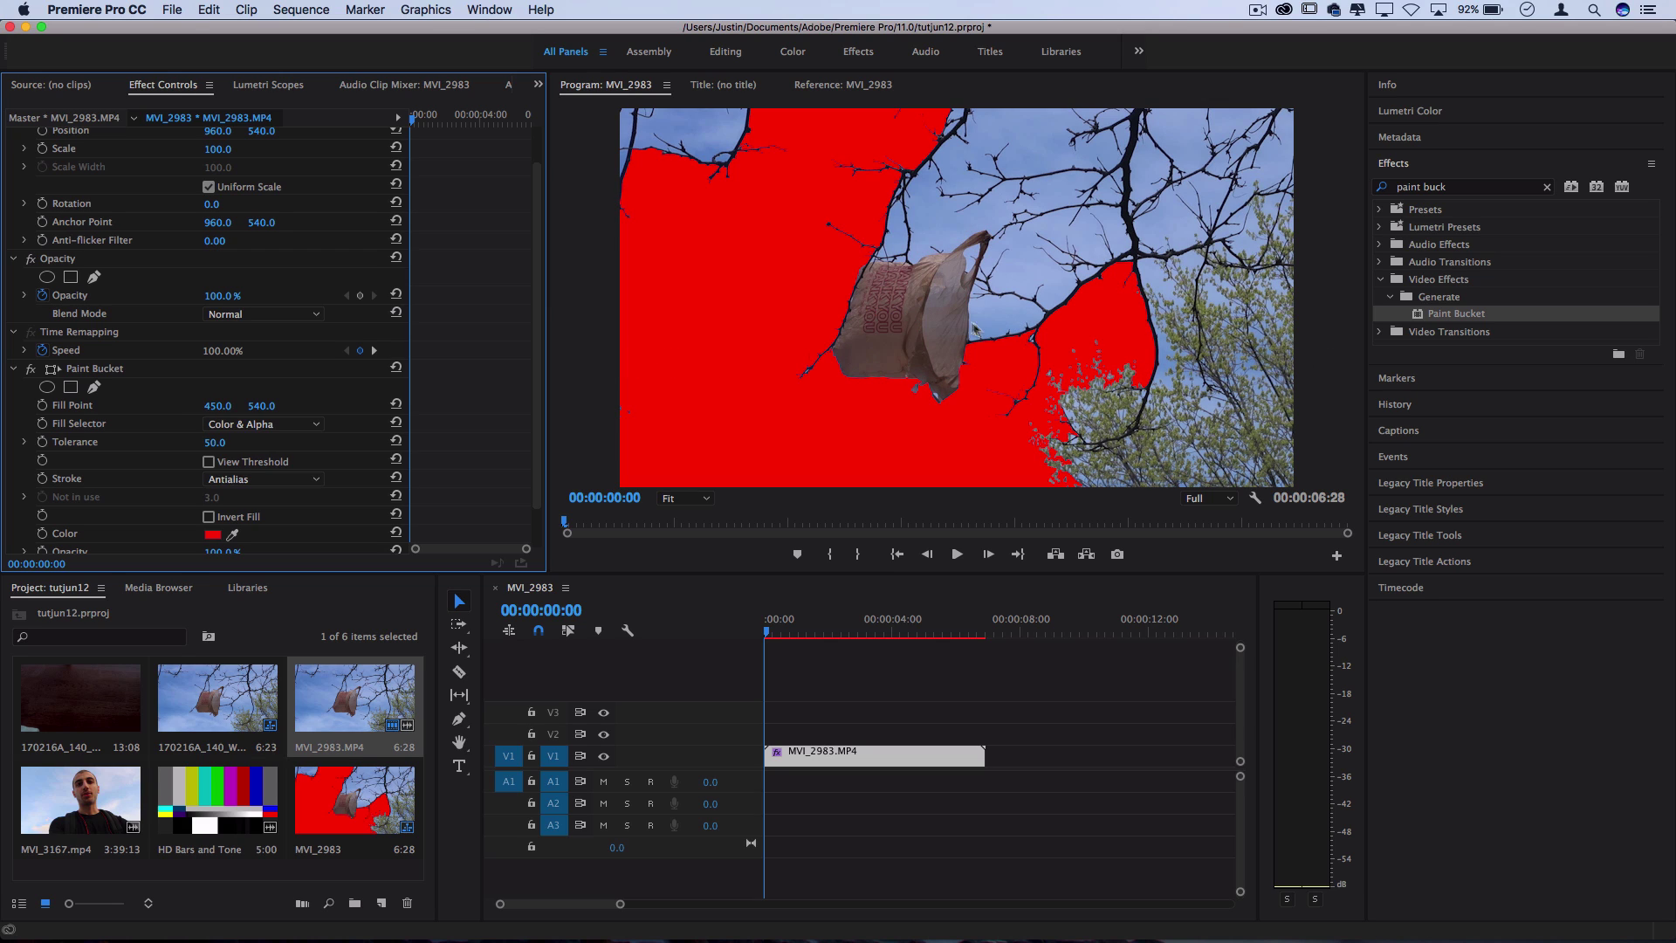
pyautogui.click(215, 406)
pyautogui.write('945')
pyautogui.press('Return')
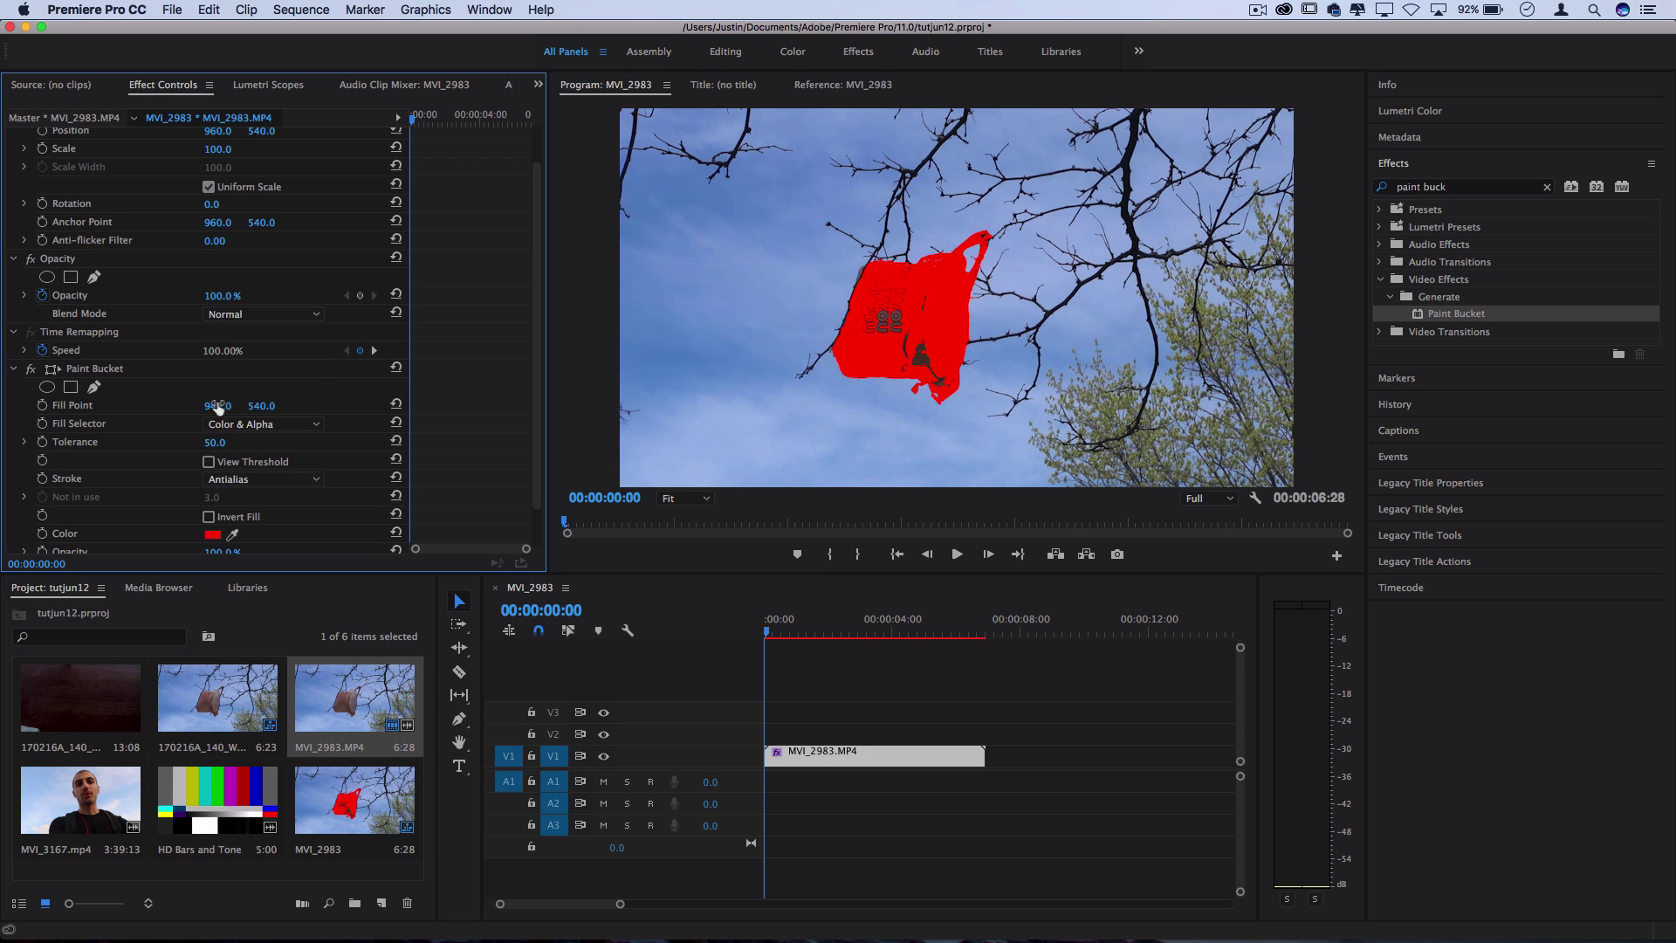
pyautogui.moveTo(216, 405); pyautogui.dragTo(306, 405)
pyautogui.moveTo(1050, 310); pyautogui.dragTo(1024, 323)
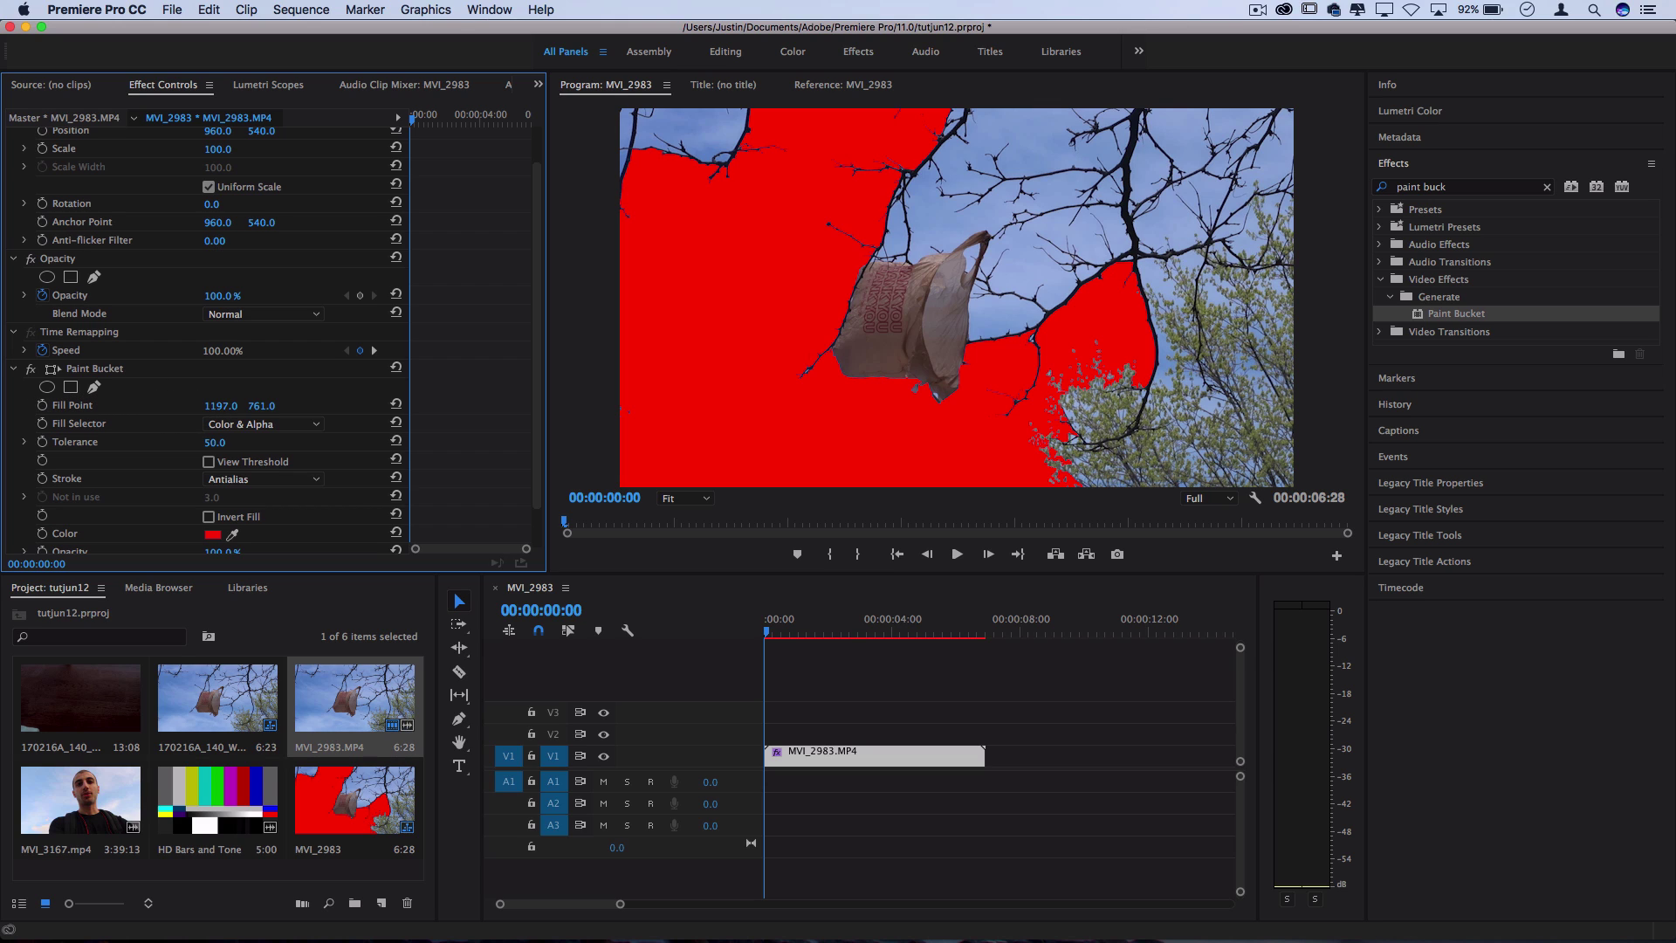
pyautogui.moveTo(220, 406); pyautogui.dragTo(143, 406)
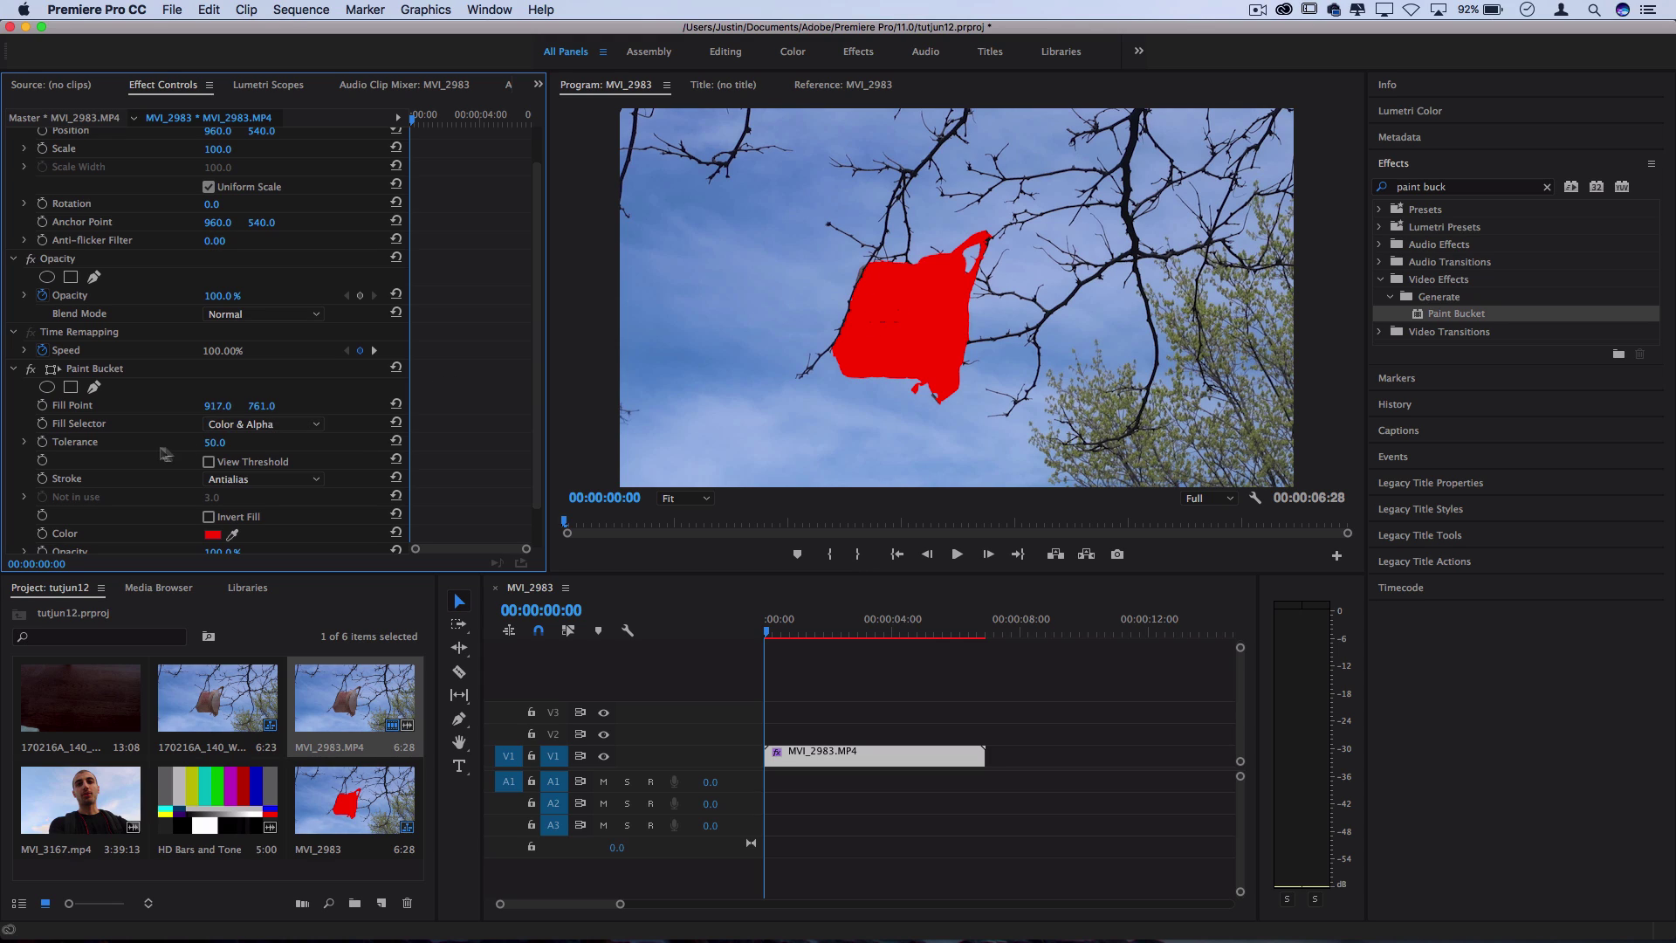
pyautogui.moveTo(278, 406)
pyautogui.mouseDown()
pyautogui.moveTo(262, 403)
pyautogui.moveTo(304, 403)
pyautogui.mouseUp()
# Drop the Paint Bucket Tolerance to 8, then raise it to 62 so the whole bag fills
pyautogui.moveTo(214, 442); pyautogui.dragTo(159, 443)
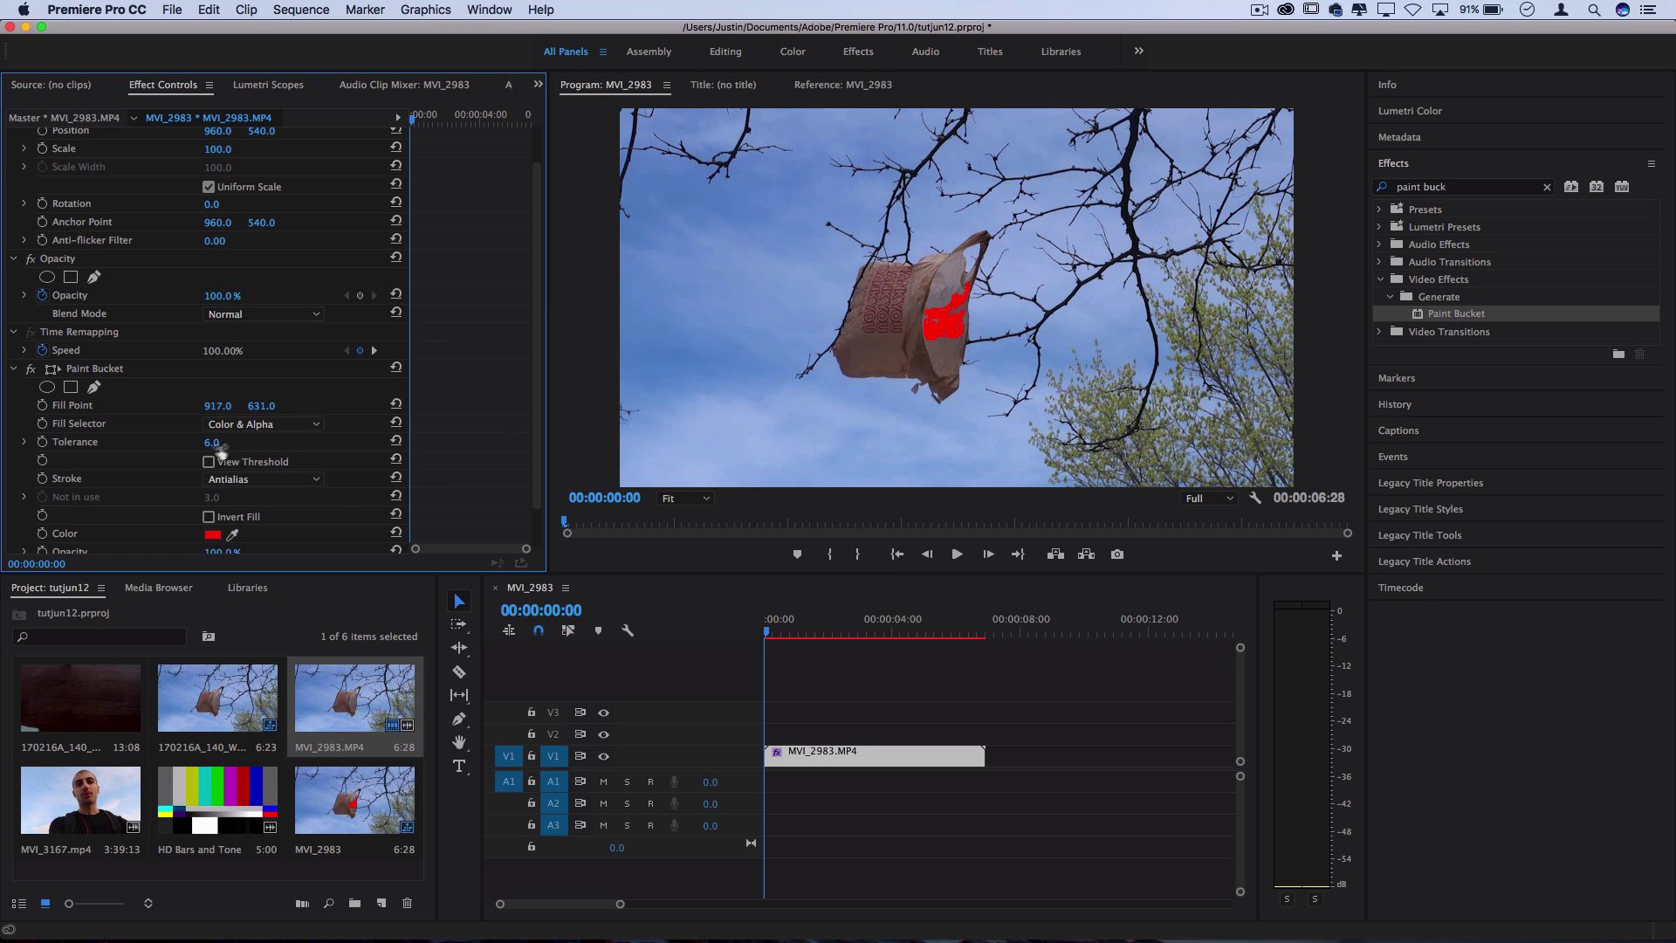
pyautogui.moveTo(213, 443)
pyautogui.mouseDown()
pyautogui.moveTo(293, 442)
pyautogui.moveTo(216, 443)
pyautogui.mouseUp()
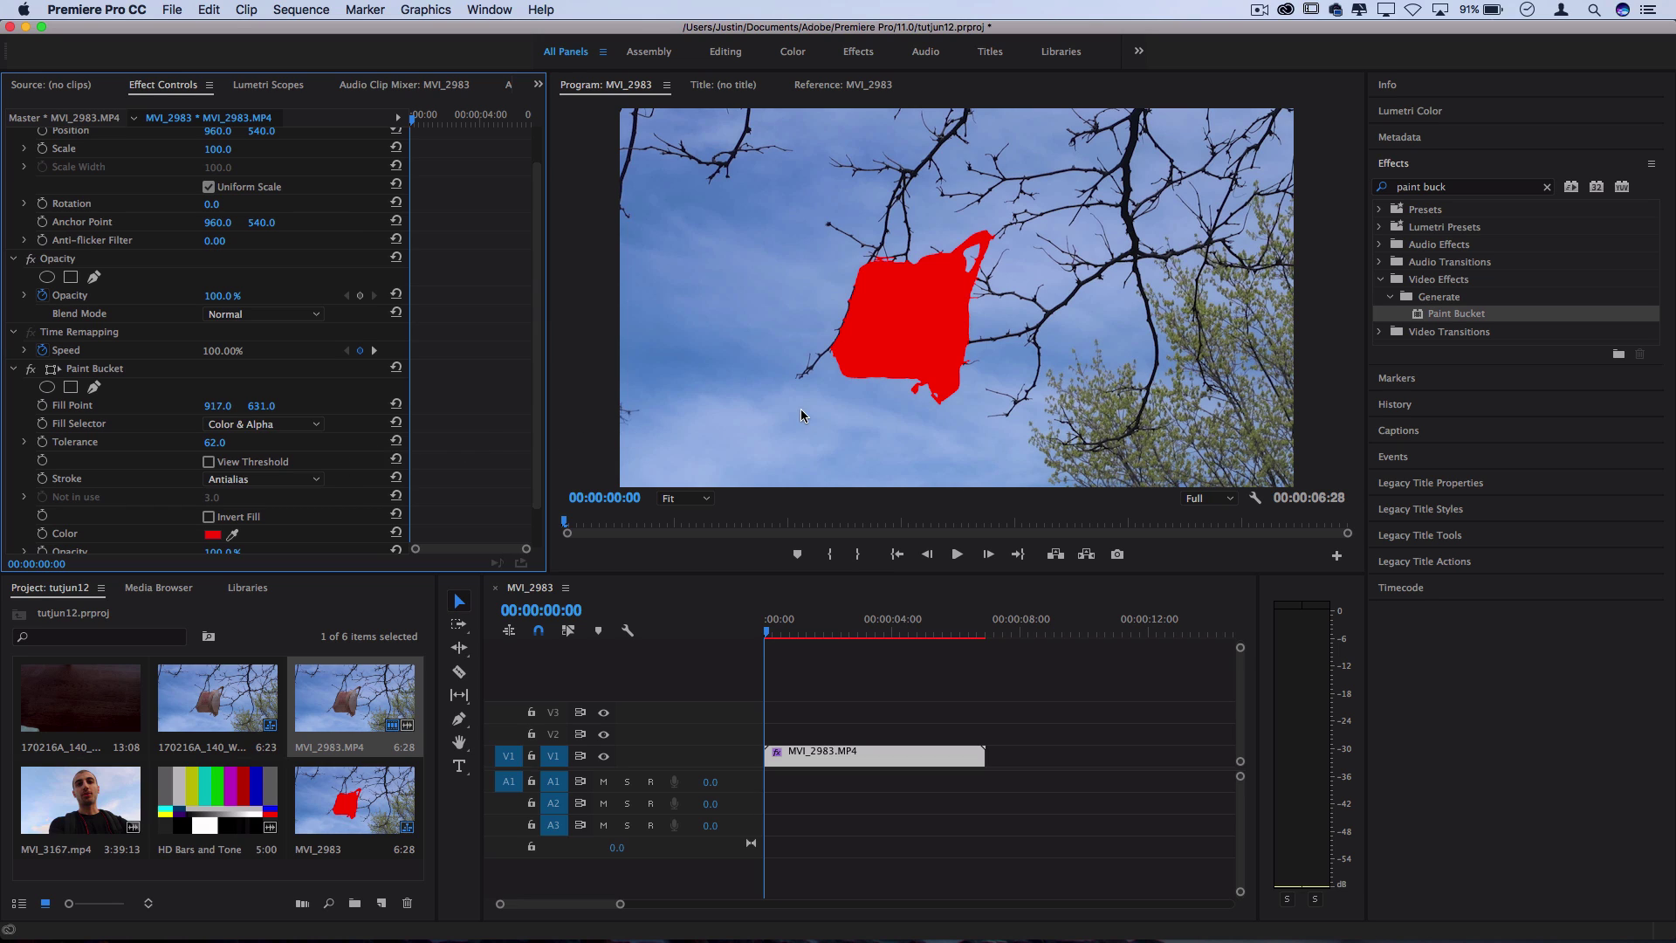
# Check the threshold matte, then set the fill stroke to Feather with Feather Softness 6.6
pyautogui.click(210, 464)
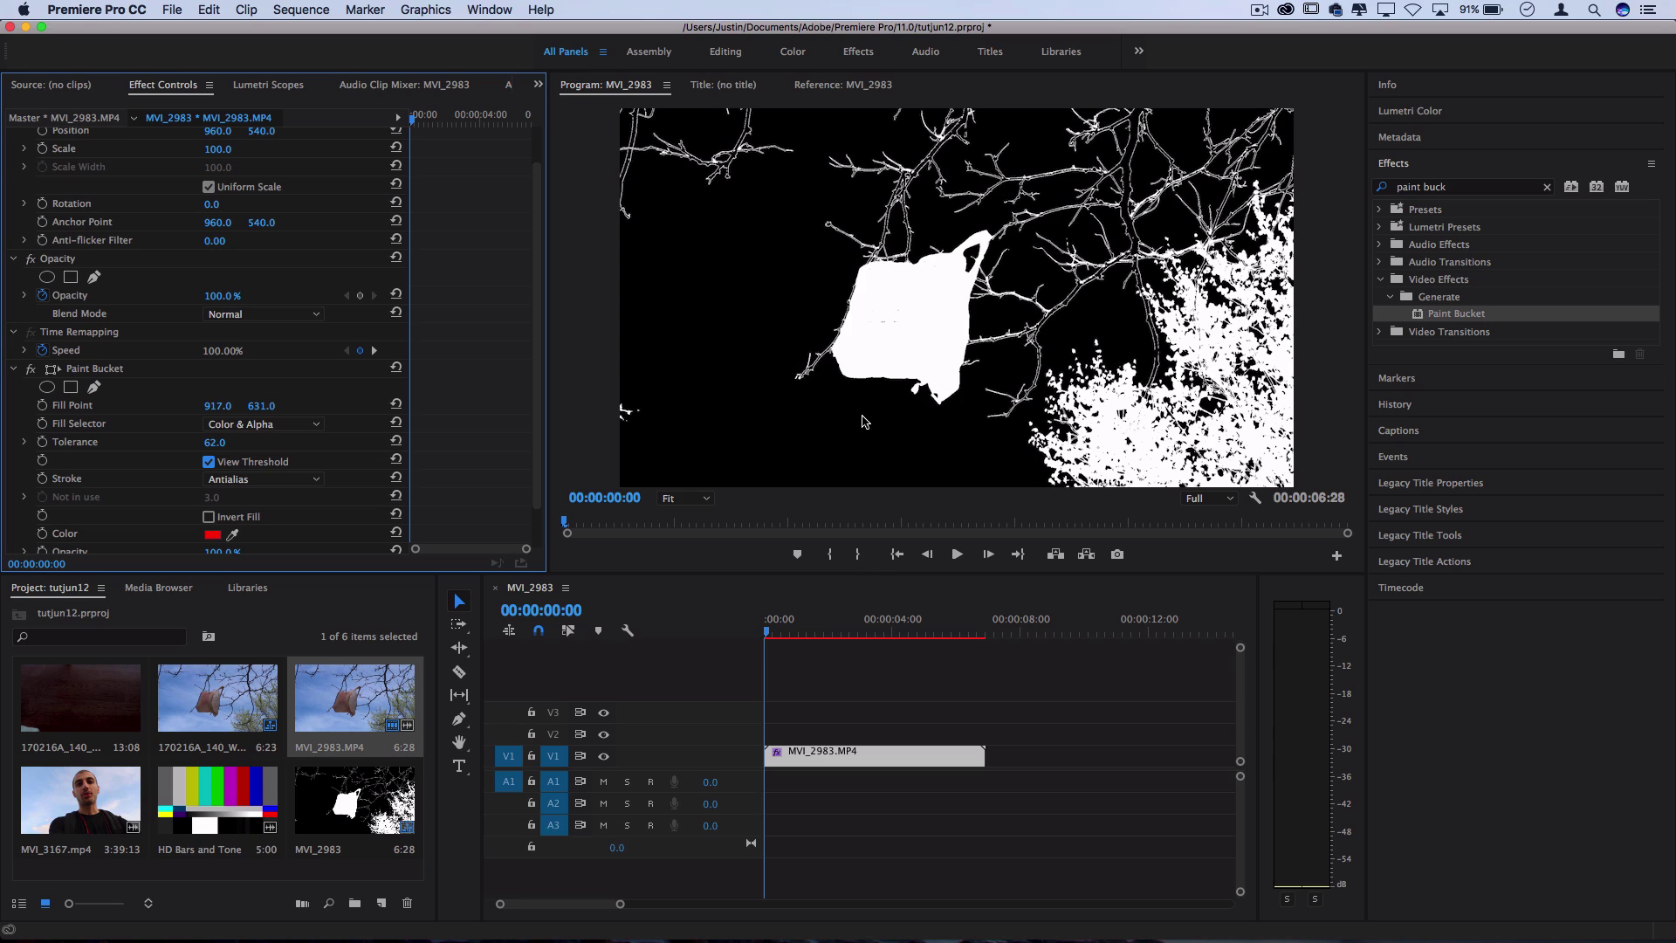
pyautogui.click(209, 462)
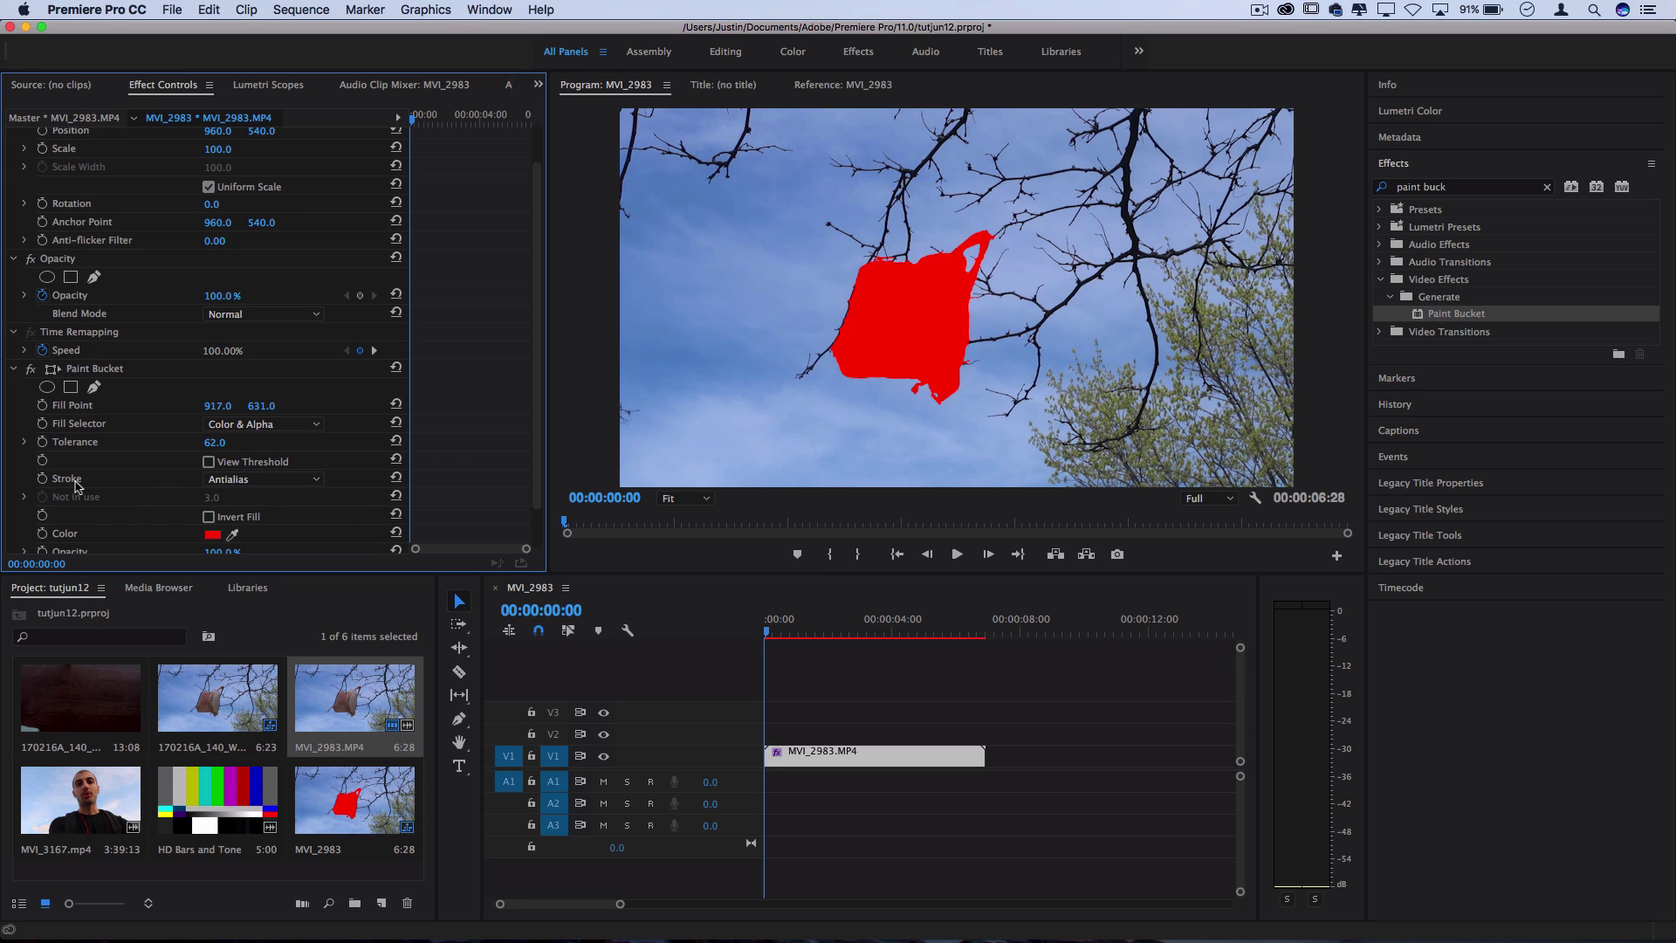
pyautogui.click(223, 486)
pyautogui.click(236, 512)
pyautogui.click(254, 479)
pyautogui.click(252, 530)
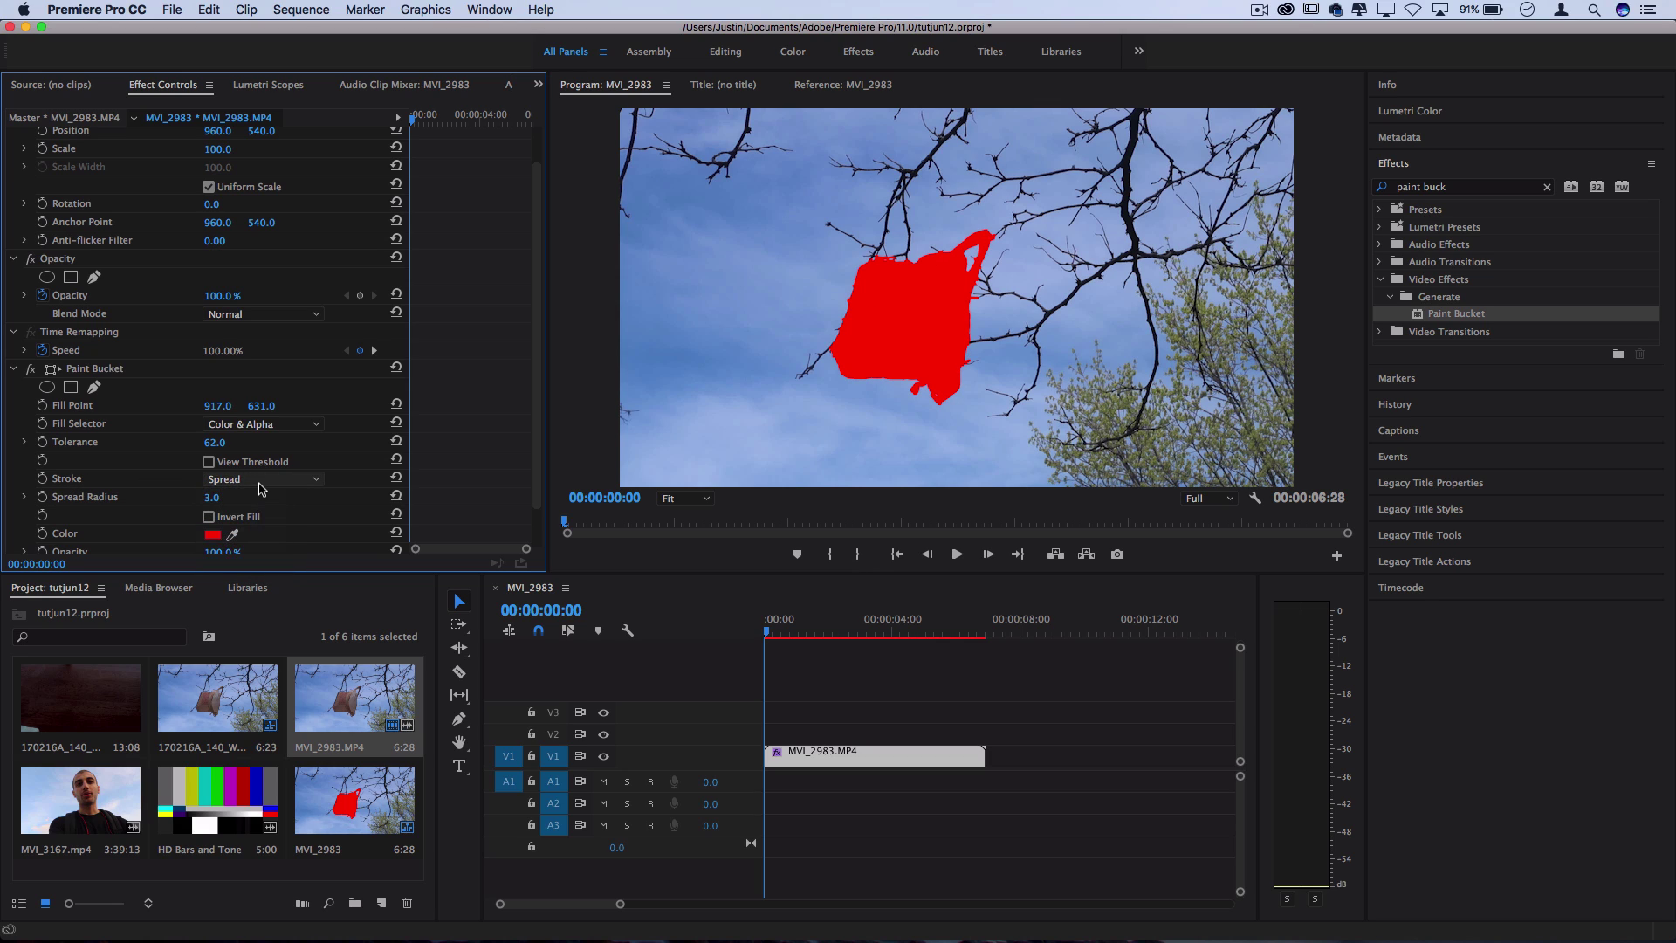
pyautogui.click(254, 479)
pyautogui.click(257, 562)
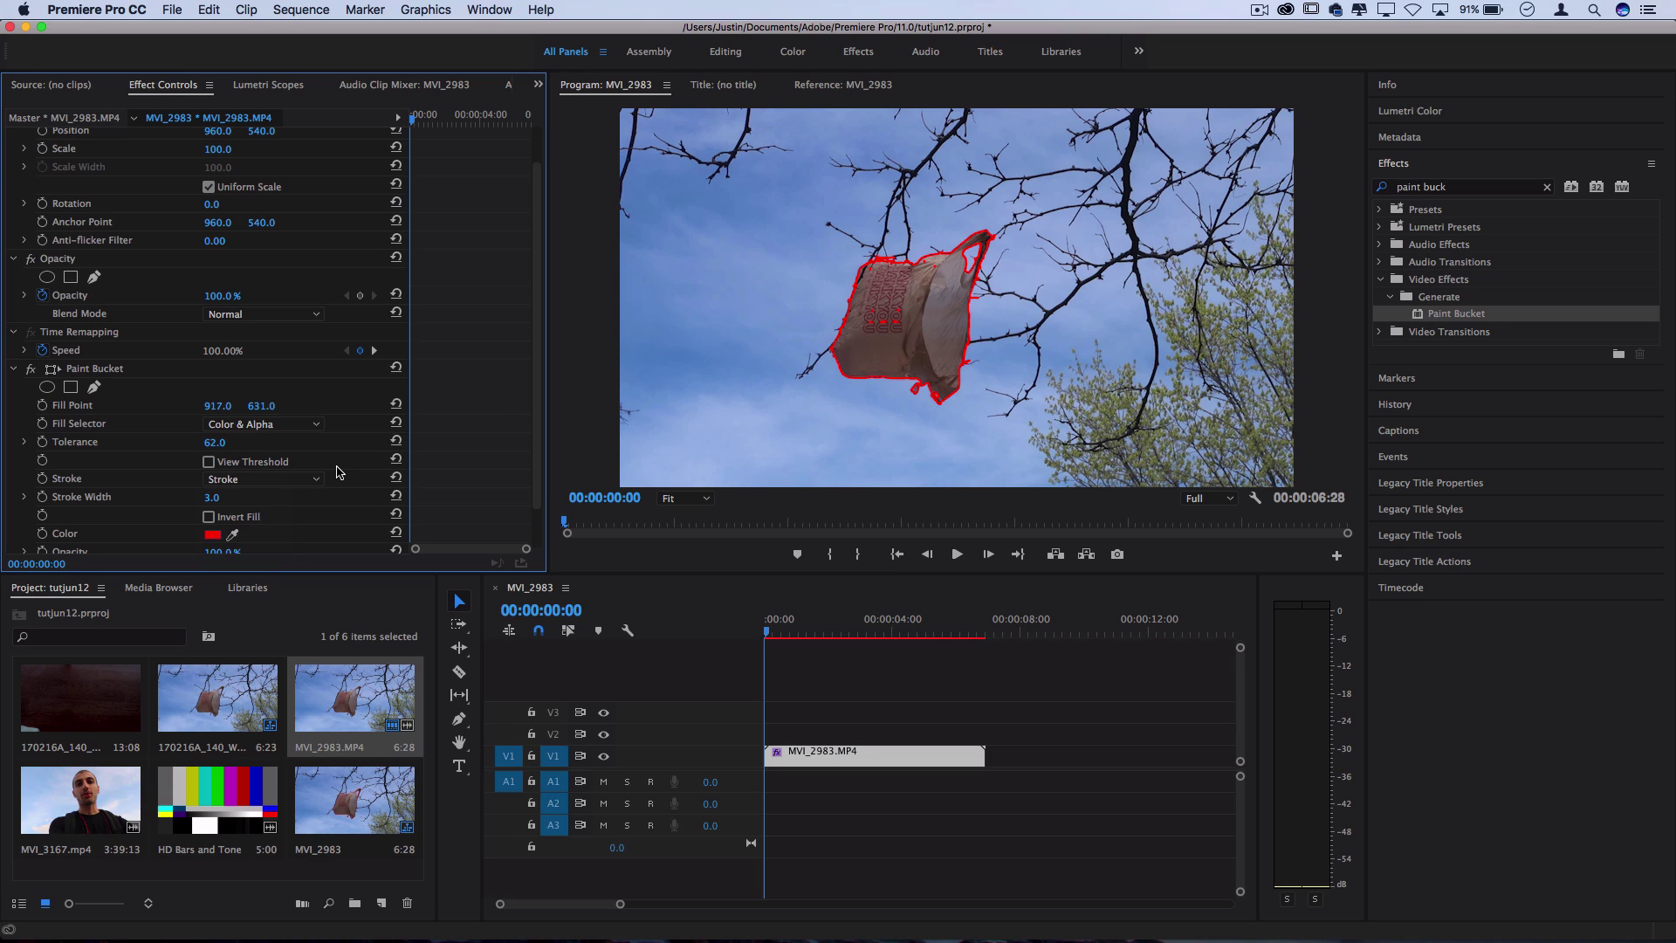
pyautogui.click(262, 479)
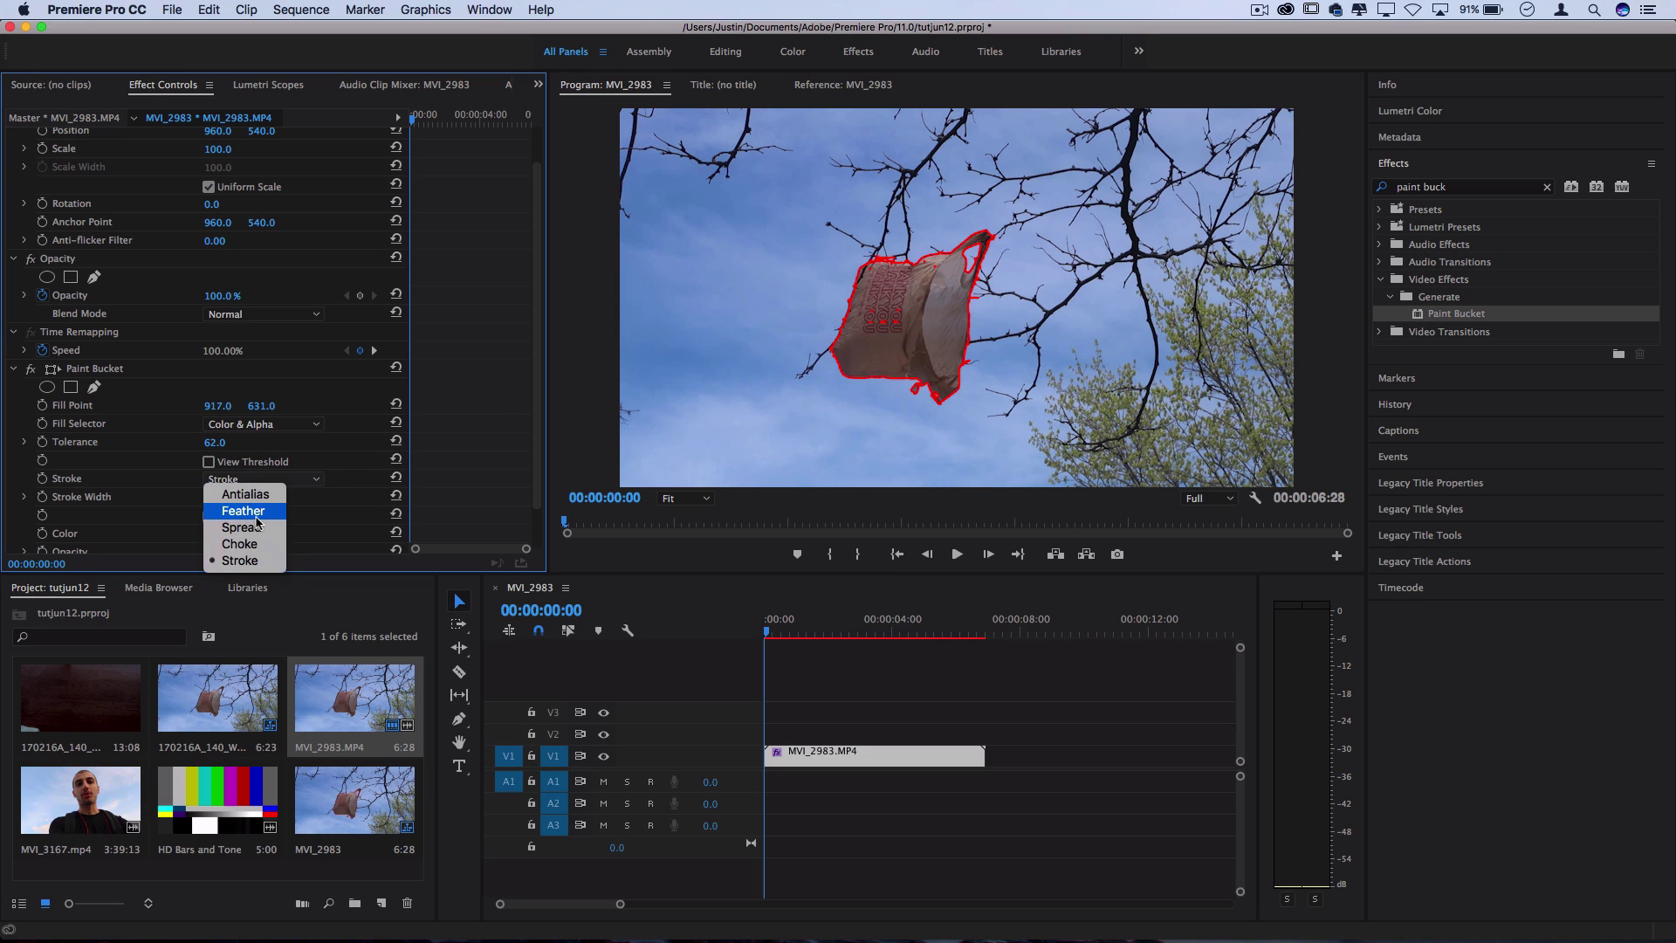
pyautogui.click(249, 513)
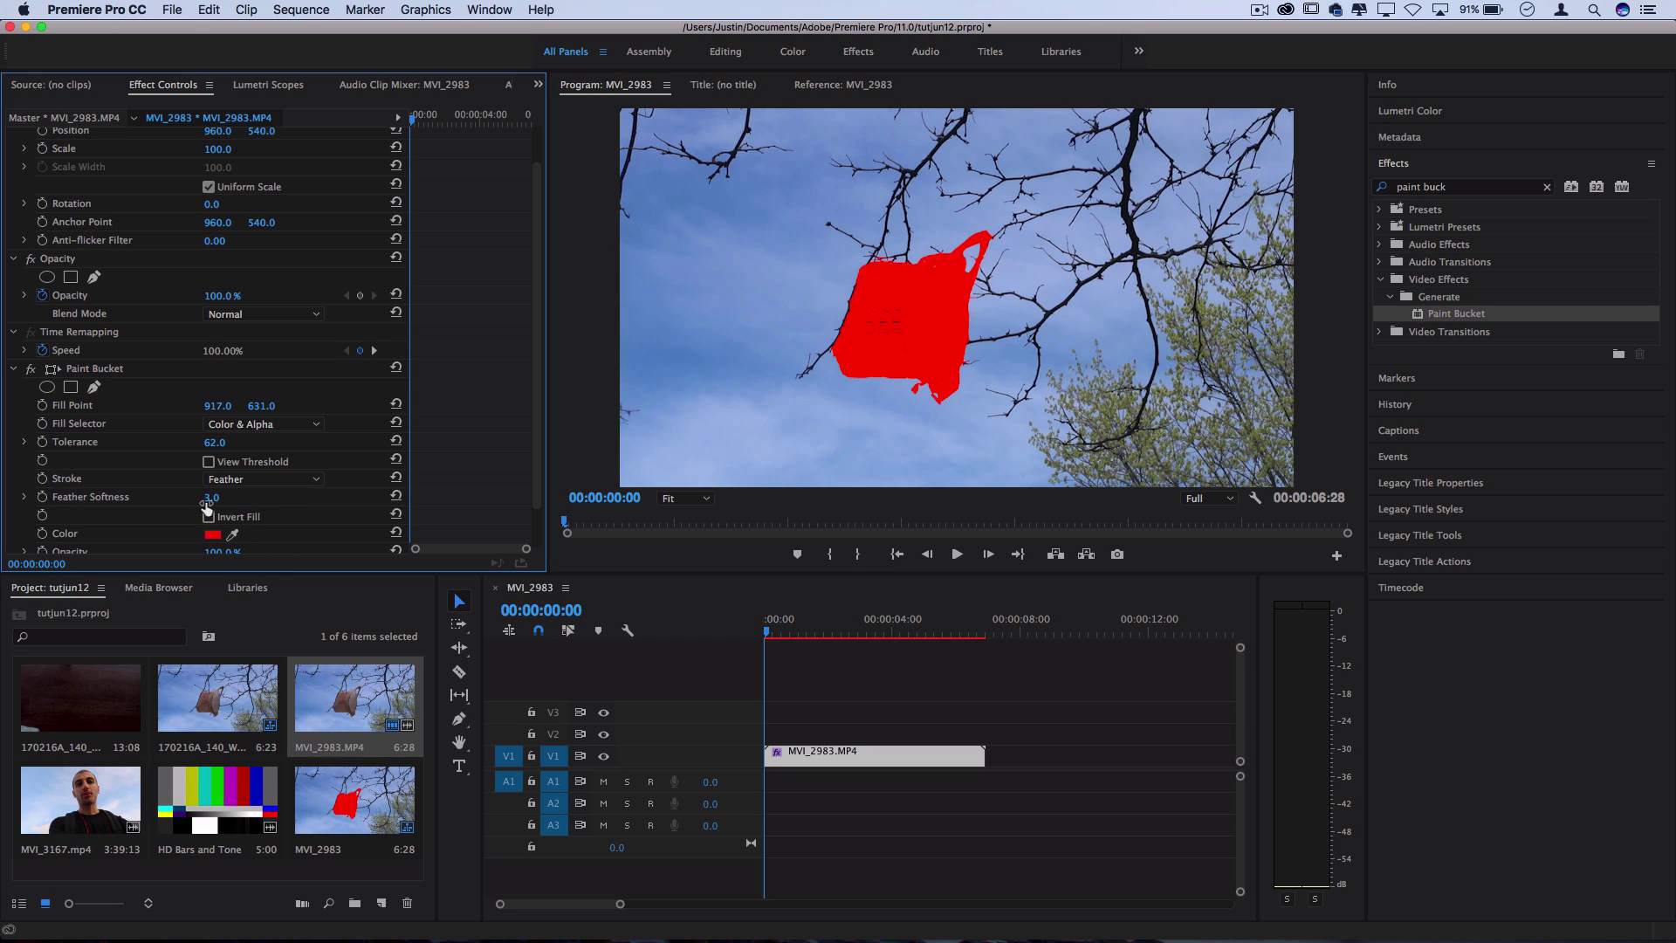
pyautogui.moveTo(216, 498); pyautogui.dragTo(190, 498)
# Toggle the Paint Bucket Invert option to compare, leaving it off so the bag stays red
pyautogui.scroll(-1, 310, 510)
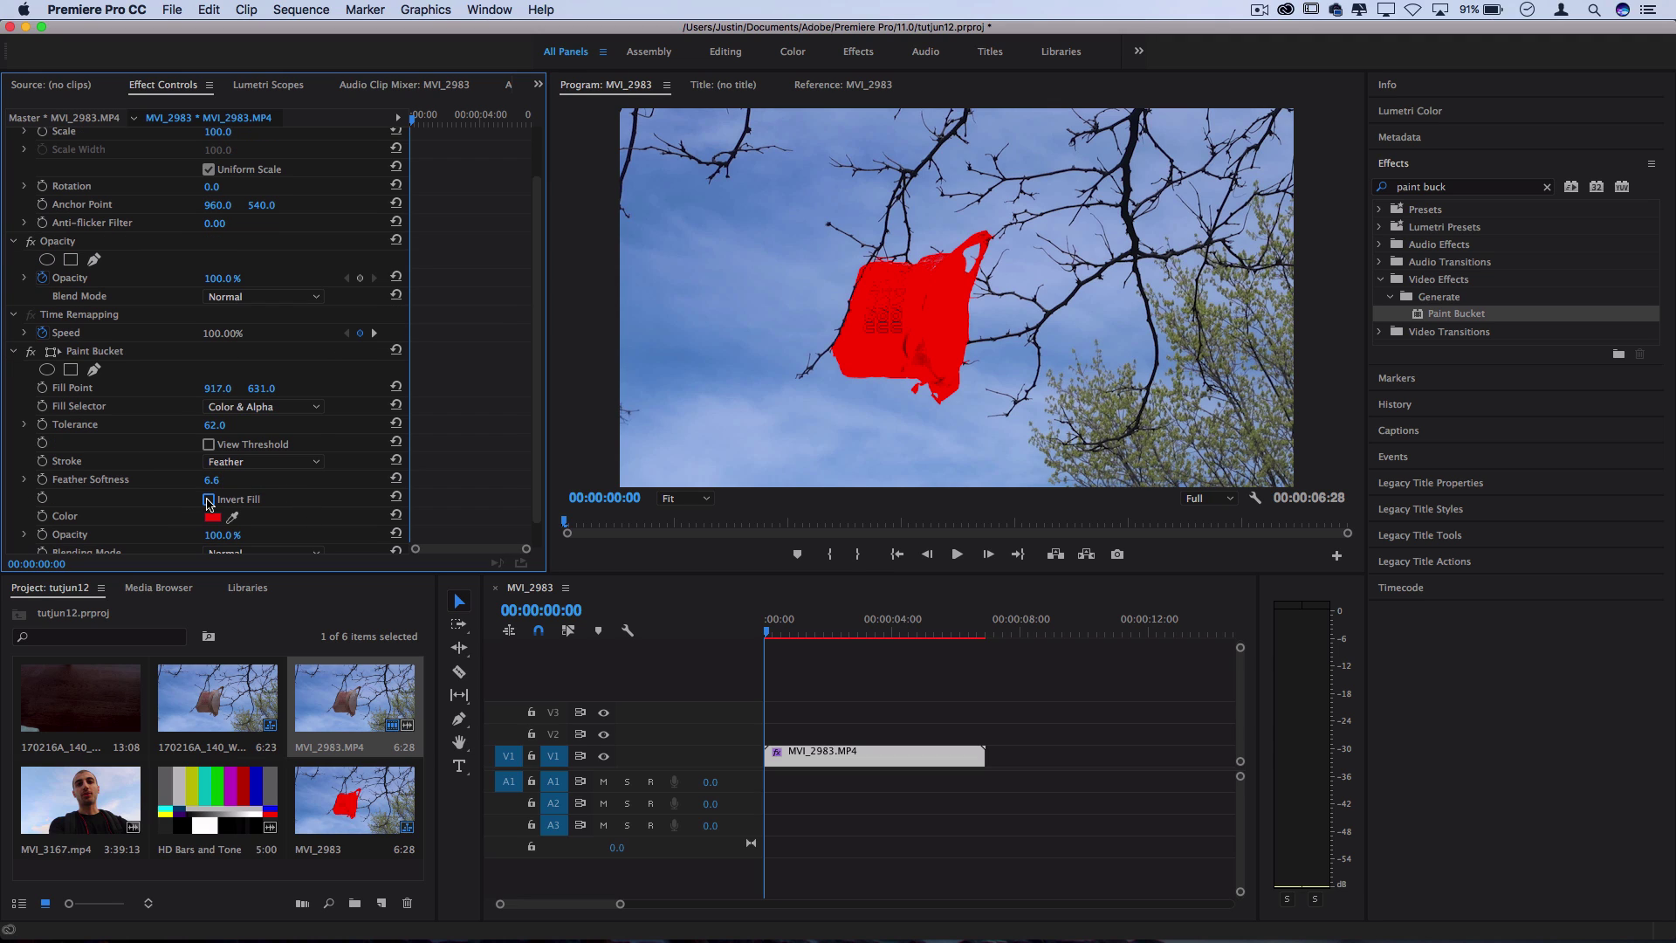
pyautogui.click(209, 500)
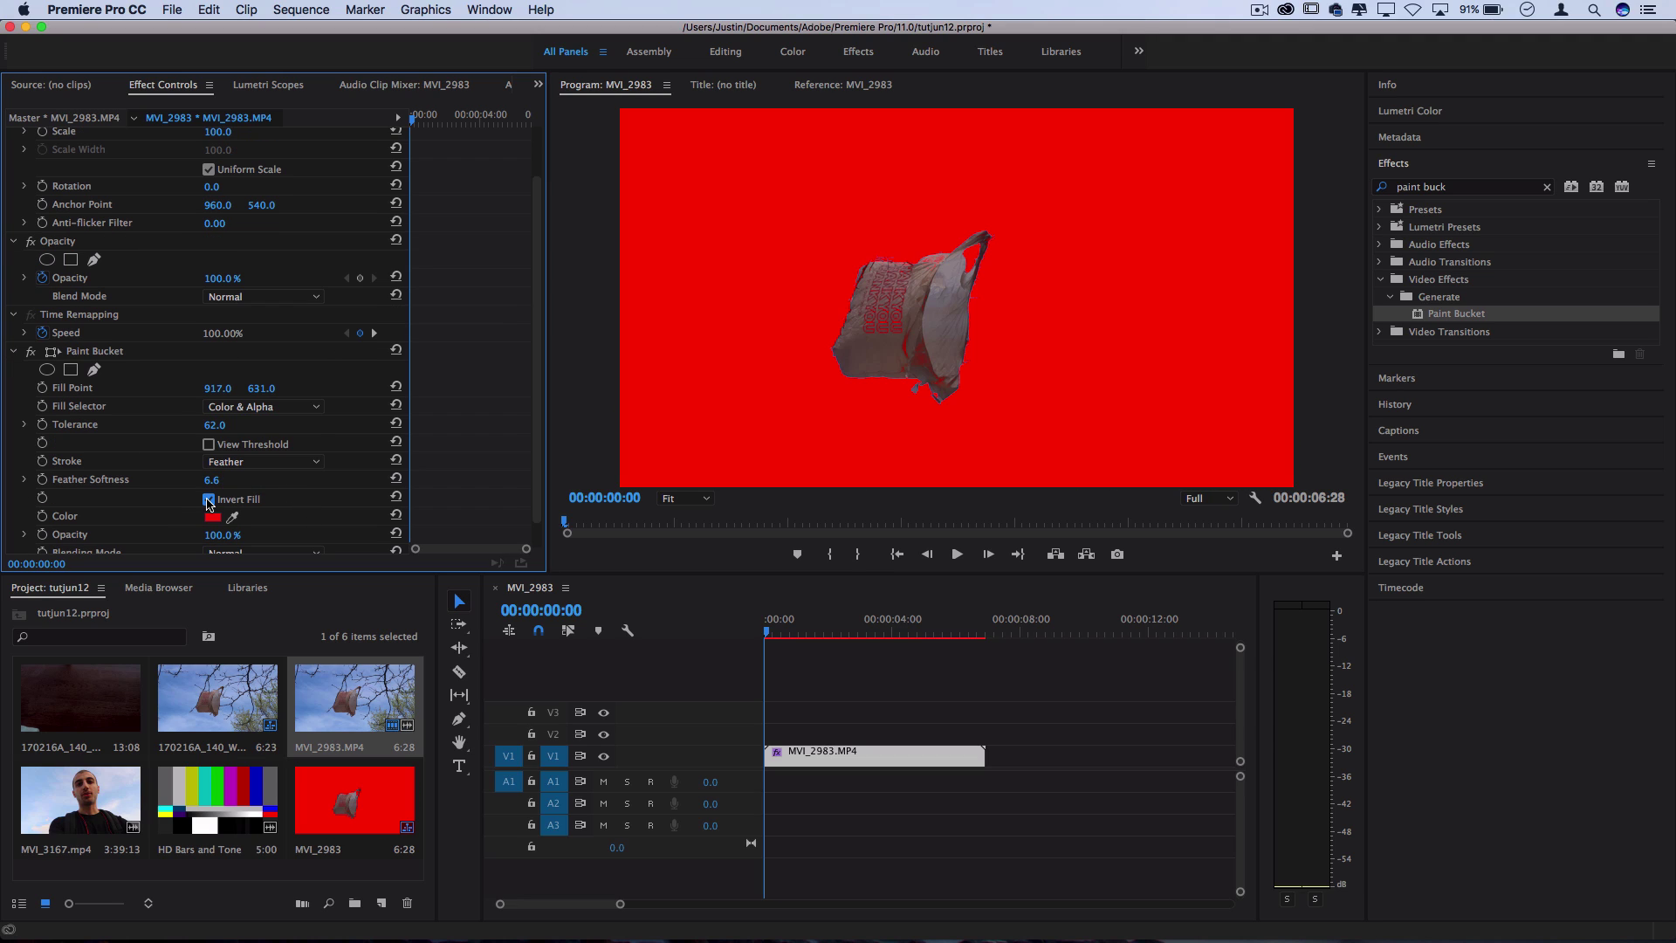
pyautogui.click(209, 500)
pyautogui.click(209, 500)
pyautogui.click(208, 500)
pyautogui.click(209, 500)
pyautogui.click(208, 499)
pyautogui.scroll(-1, 323, 500)
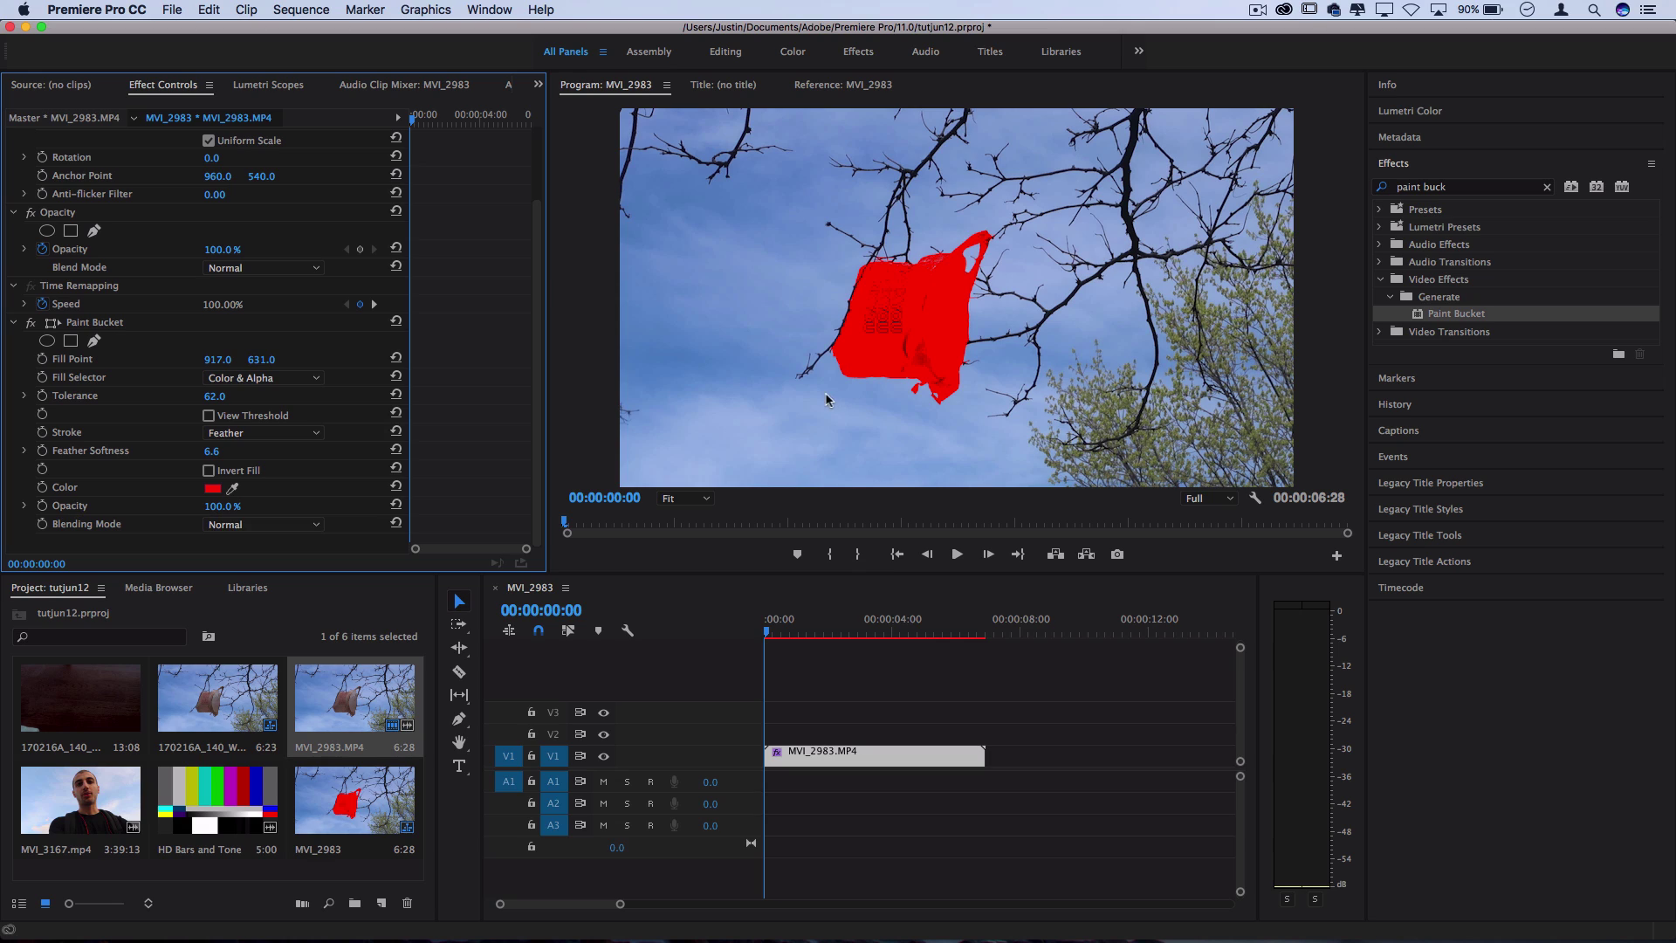
# Test the red fill at 22% opacity, then restore it to full opacity
pyautogui.click(185, 513)
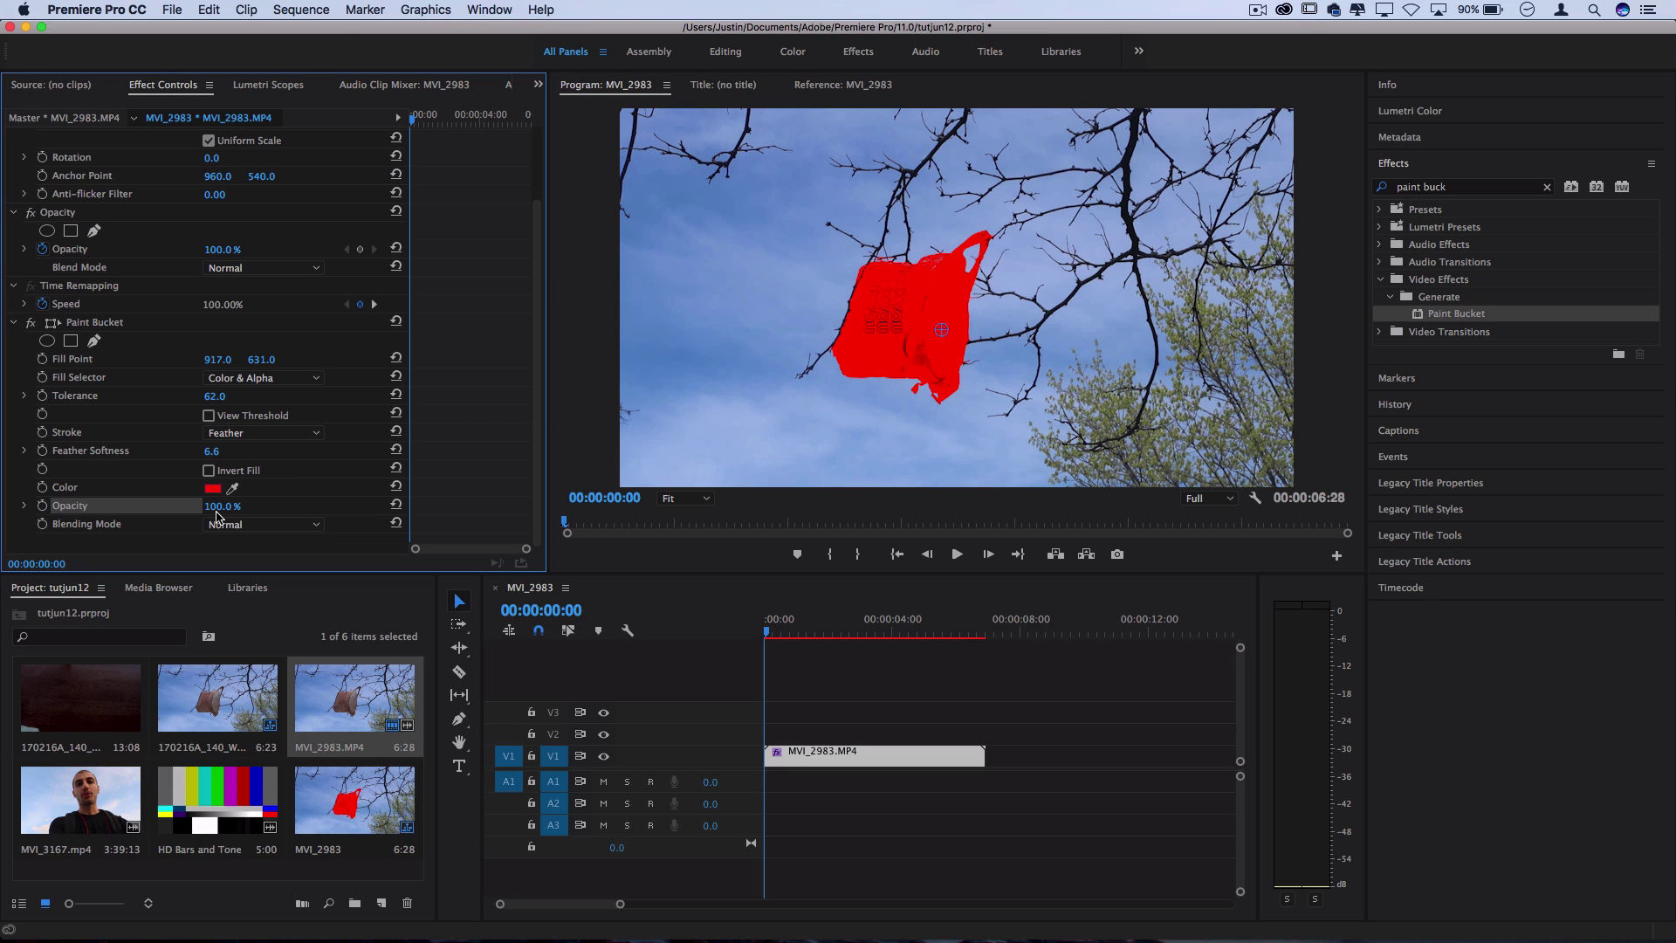
pyautogui.moveTo(223, 506)
pyautogui.mouseDown()
pyautogui.moveTo(155, 507)
pyautogui.moveTo(225, 508)
pyautogui.mouseUp()
pyautogui.click(347, 504)
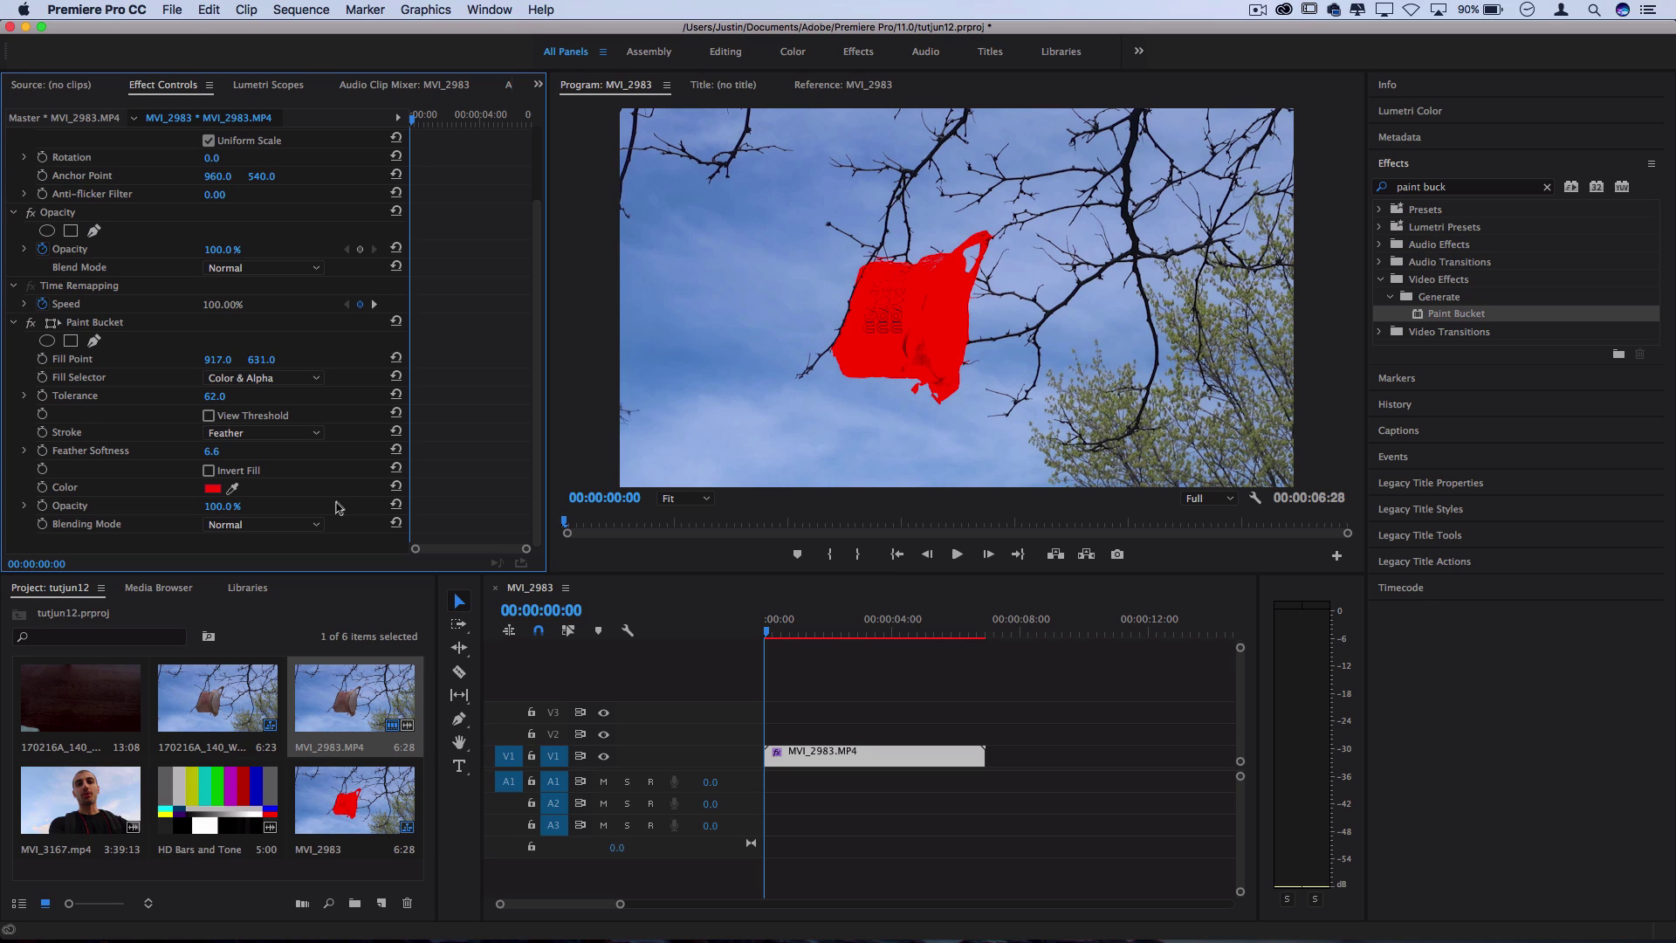
# Set the Paint Bucket Blending Mode to Normal after trying other modes, including Stencil Alpha
pyautogui.click(307, 525)
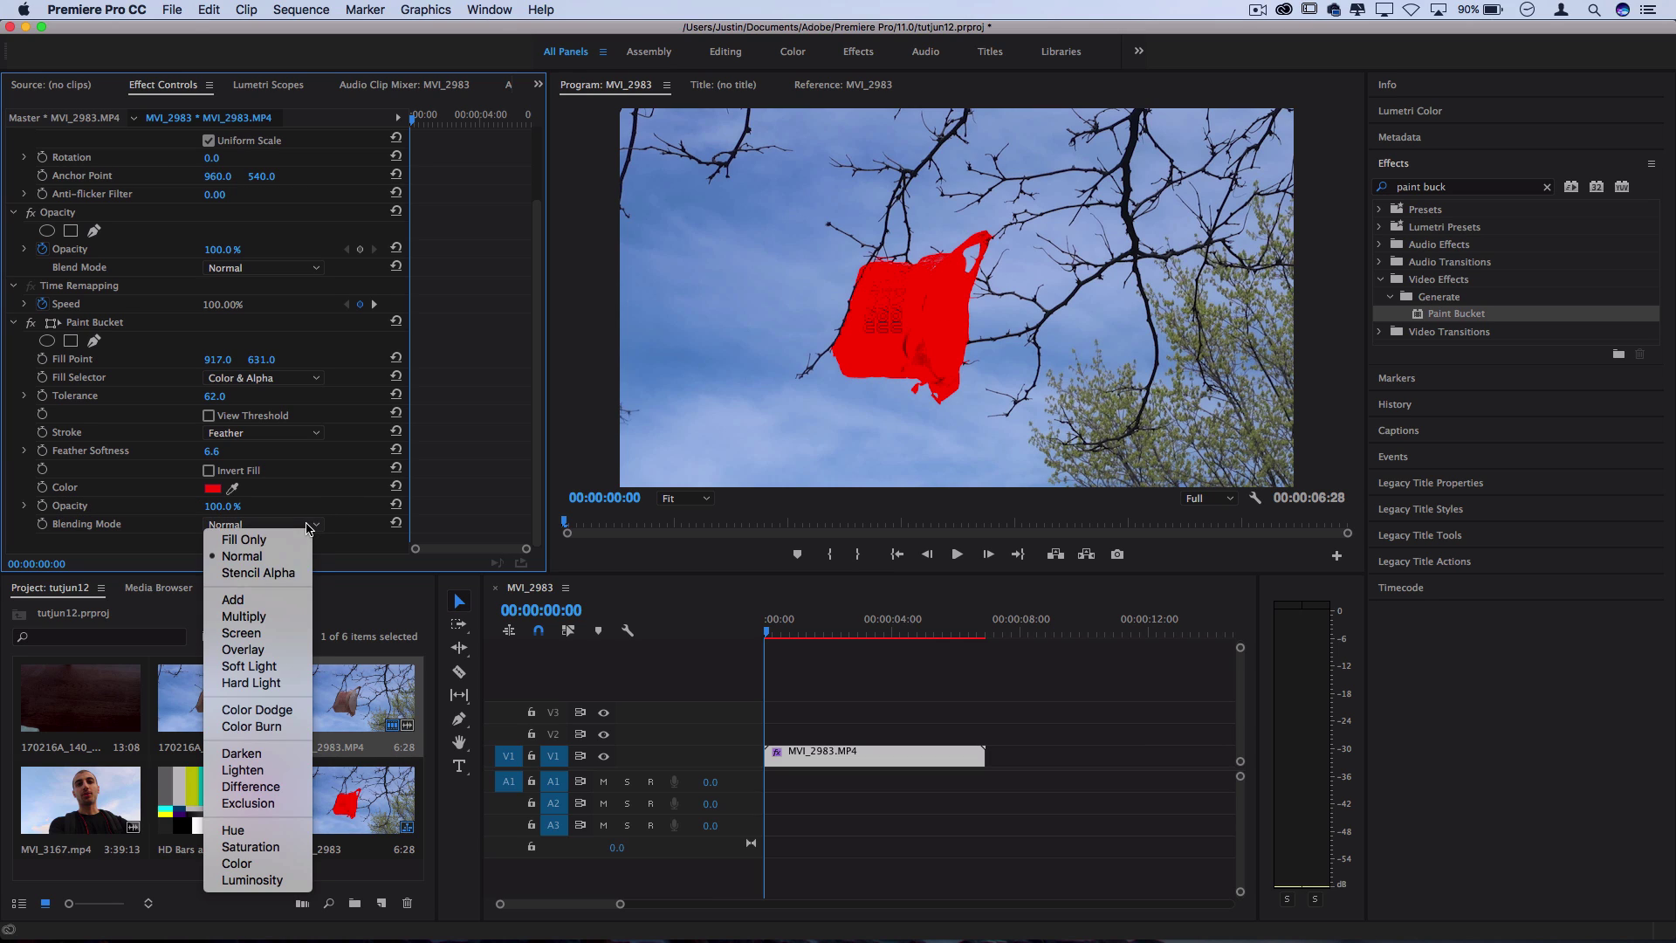
pyautogui.click(247, 539)
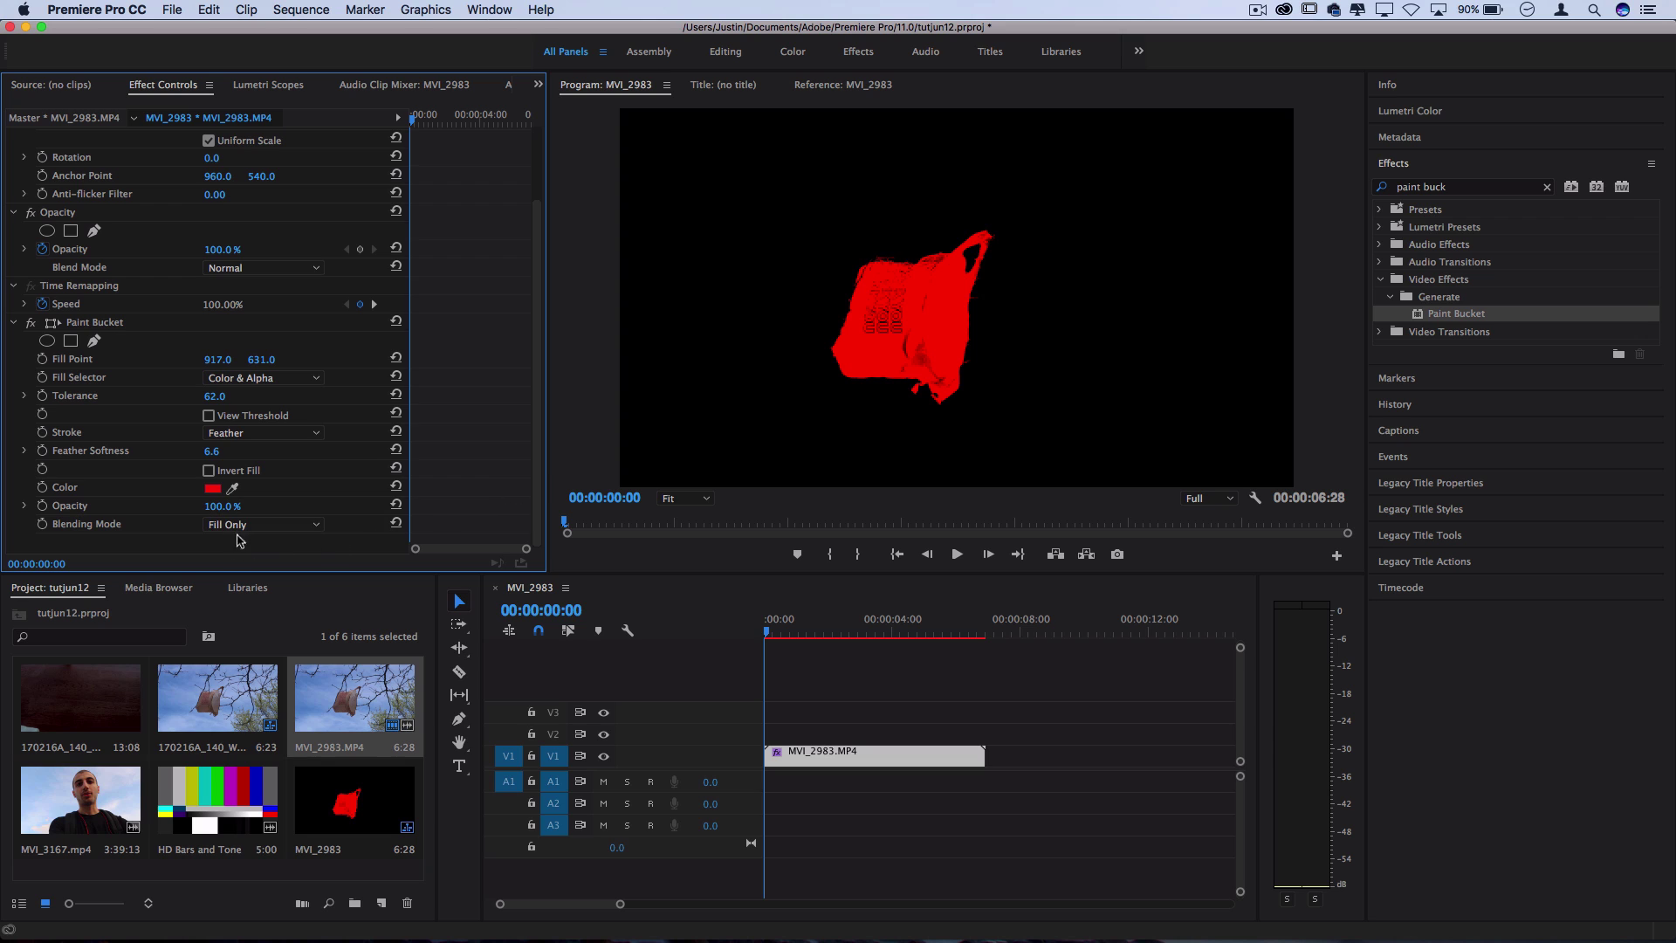
pyautogui.click(254, 527)
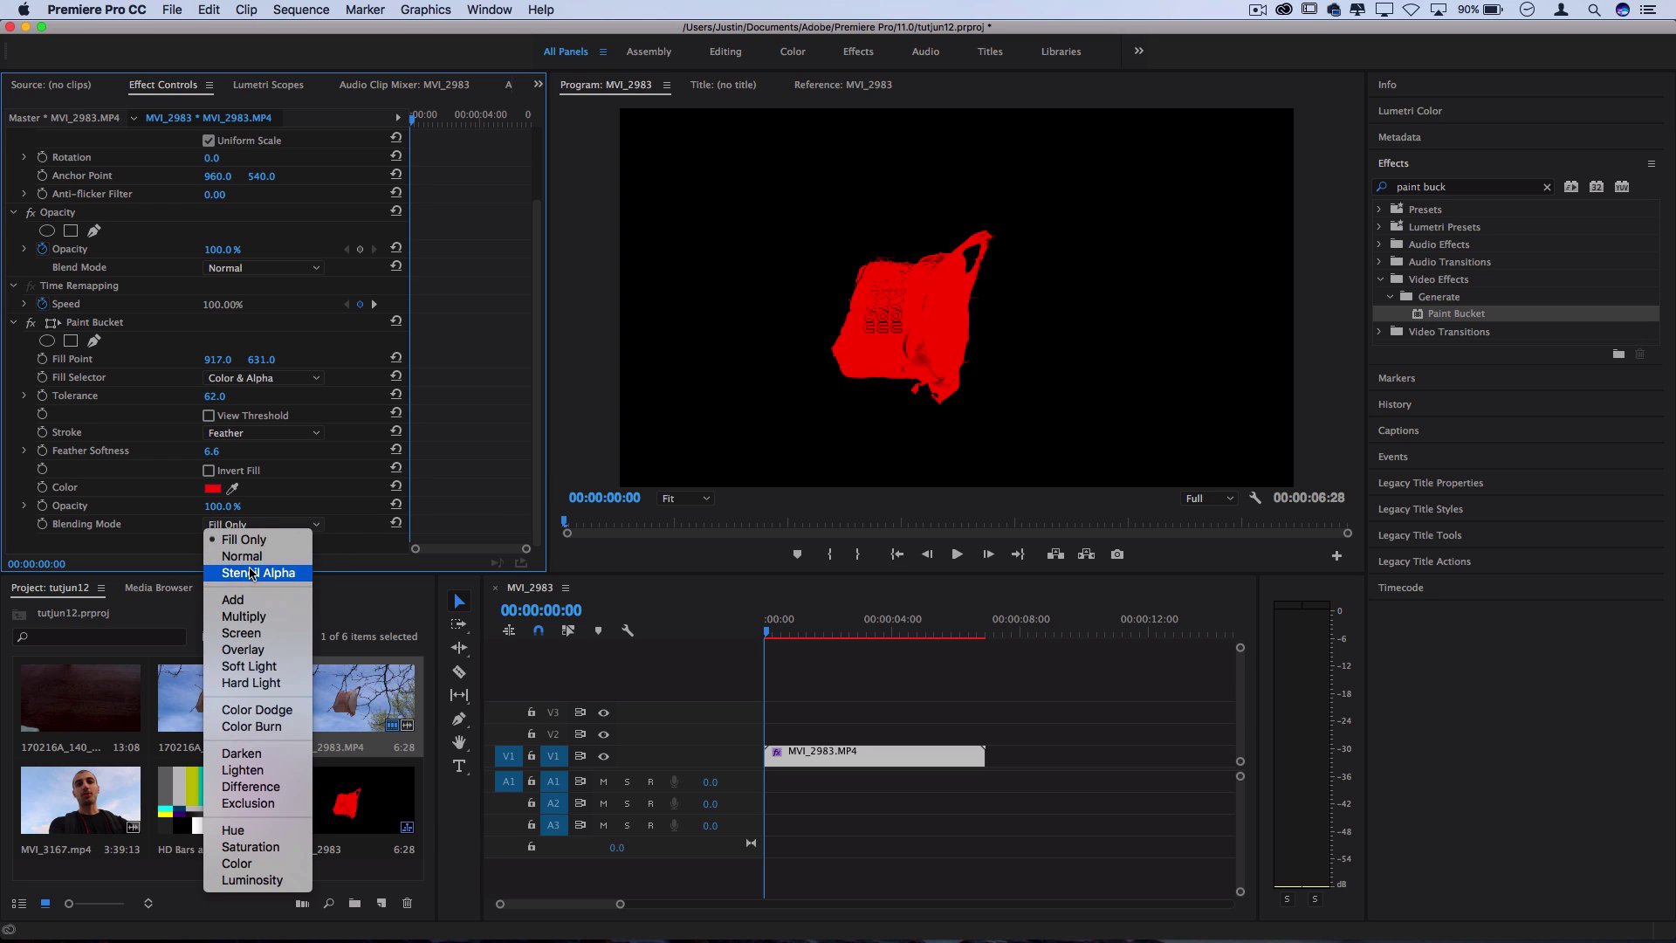
pyautogui.click(249, 570)
pyautogui.click(255, 525)
pyautogui.click(241, 556)
pyautogui.click(255, 525)
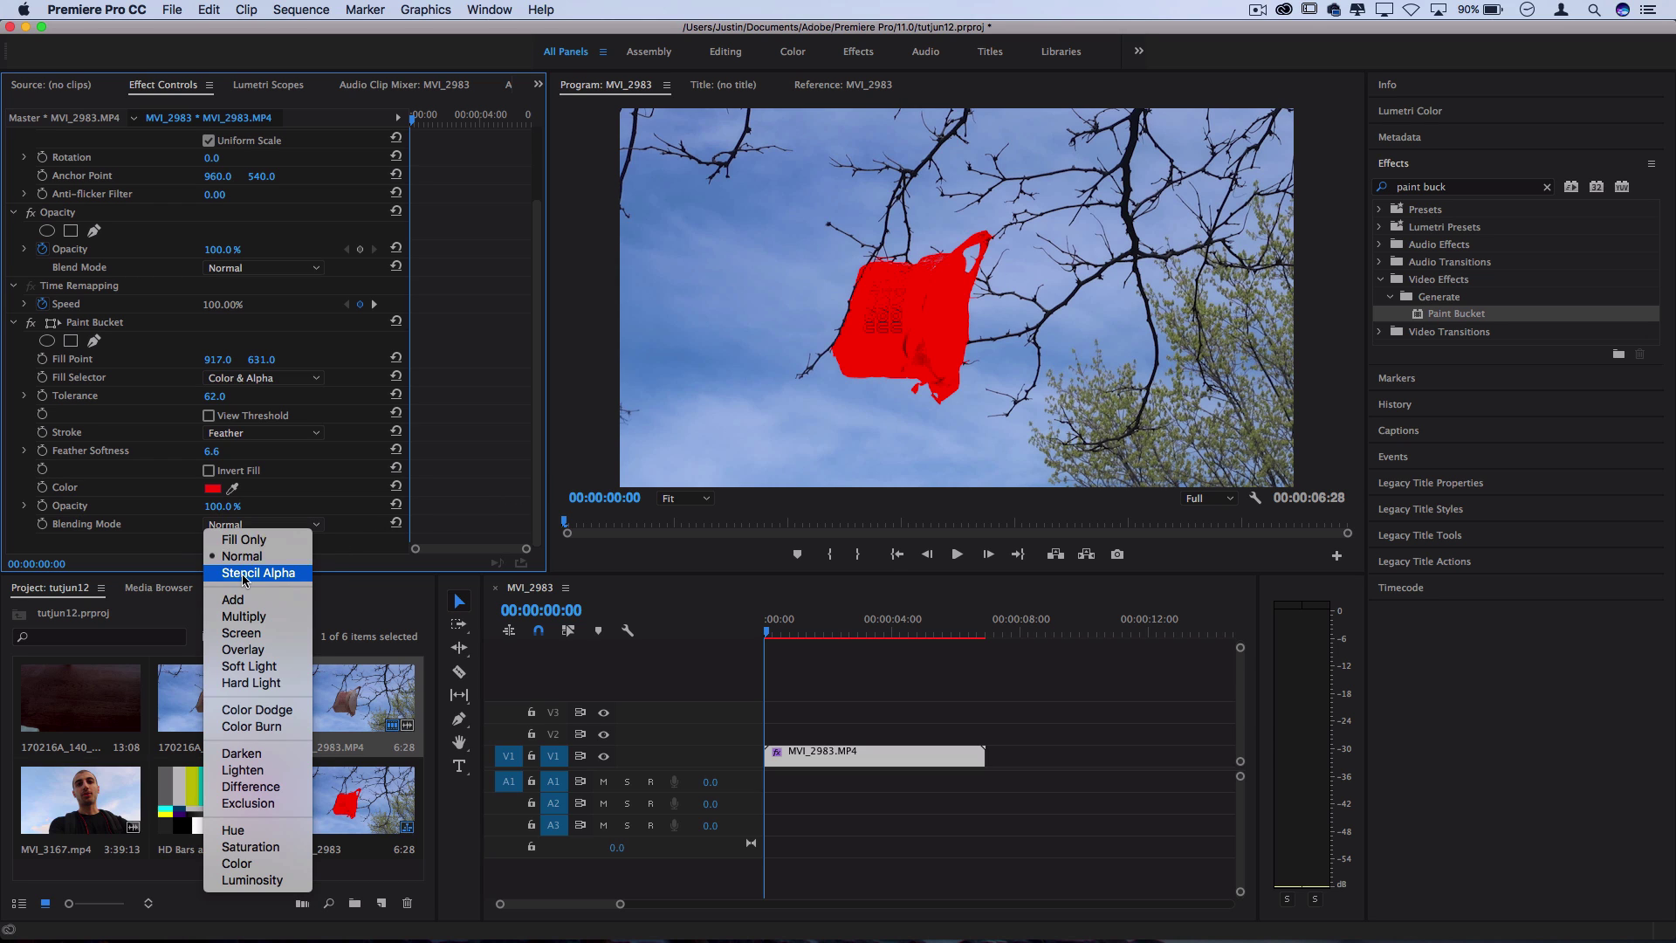
pyautogui.click(243, 575)
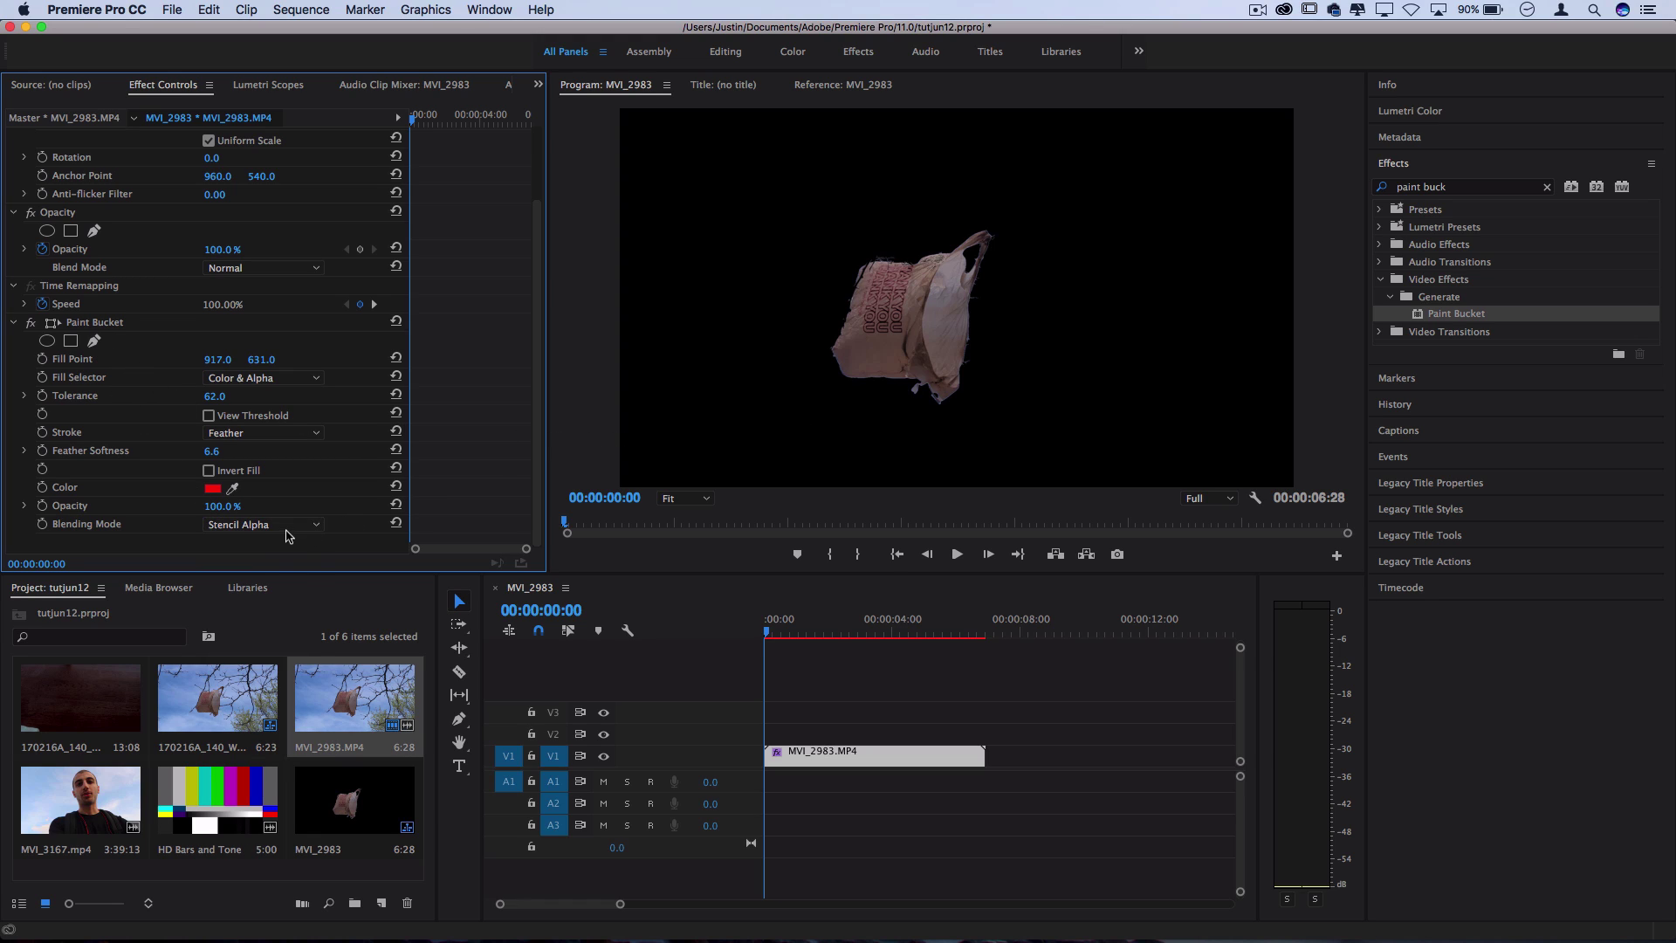
pyautogui.click(293, 527)
pyautogui.click(262, 557)
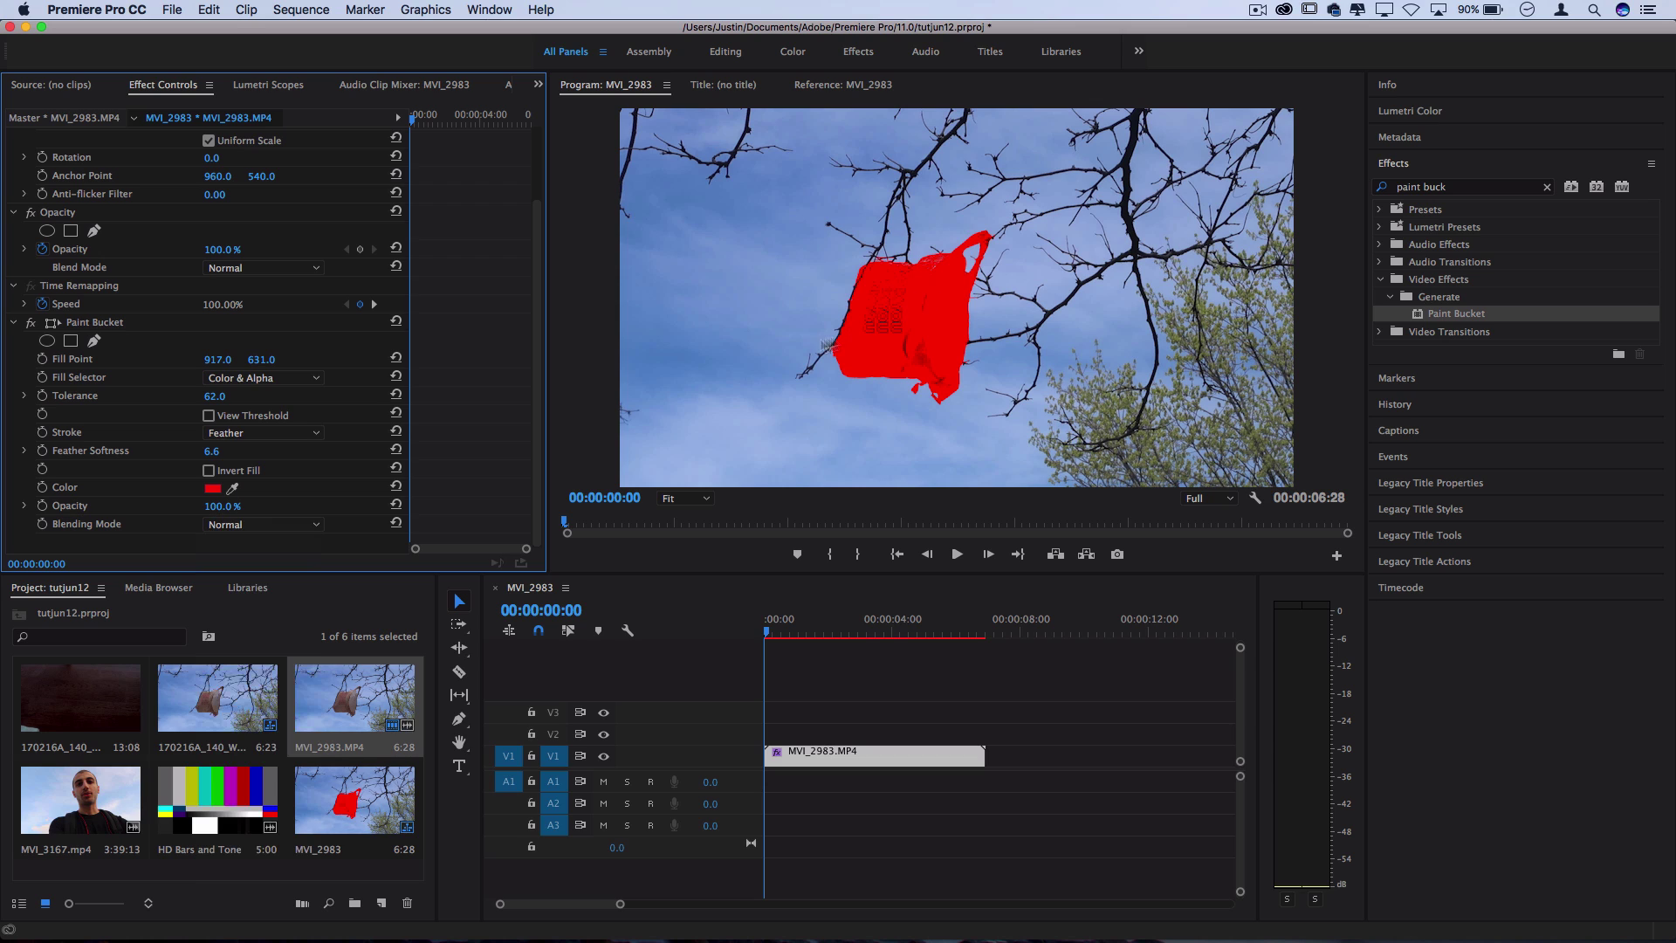
# Create a new HD Bars and Tone item with its default settings
pyautogui.click(179, 12)
pyautogui.moveTo(183, 32)
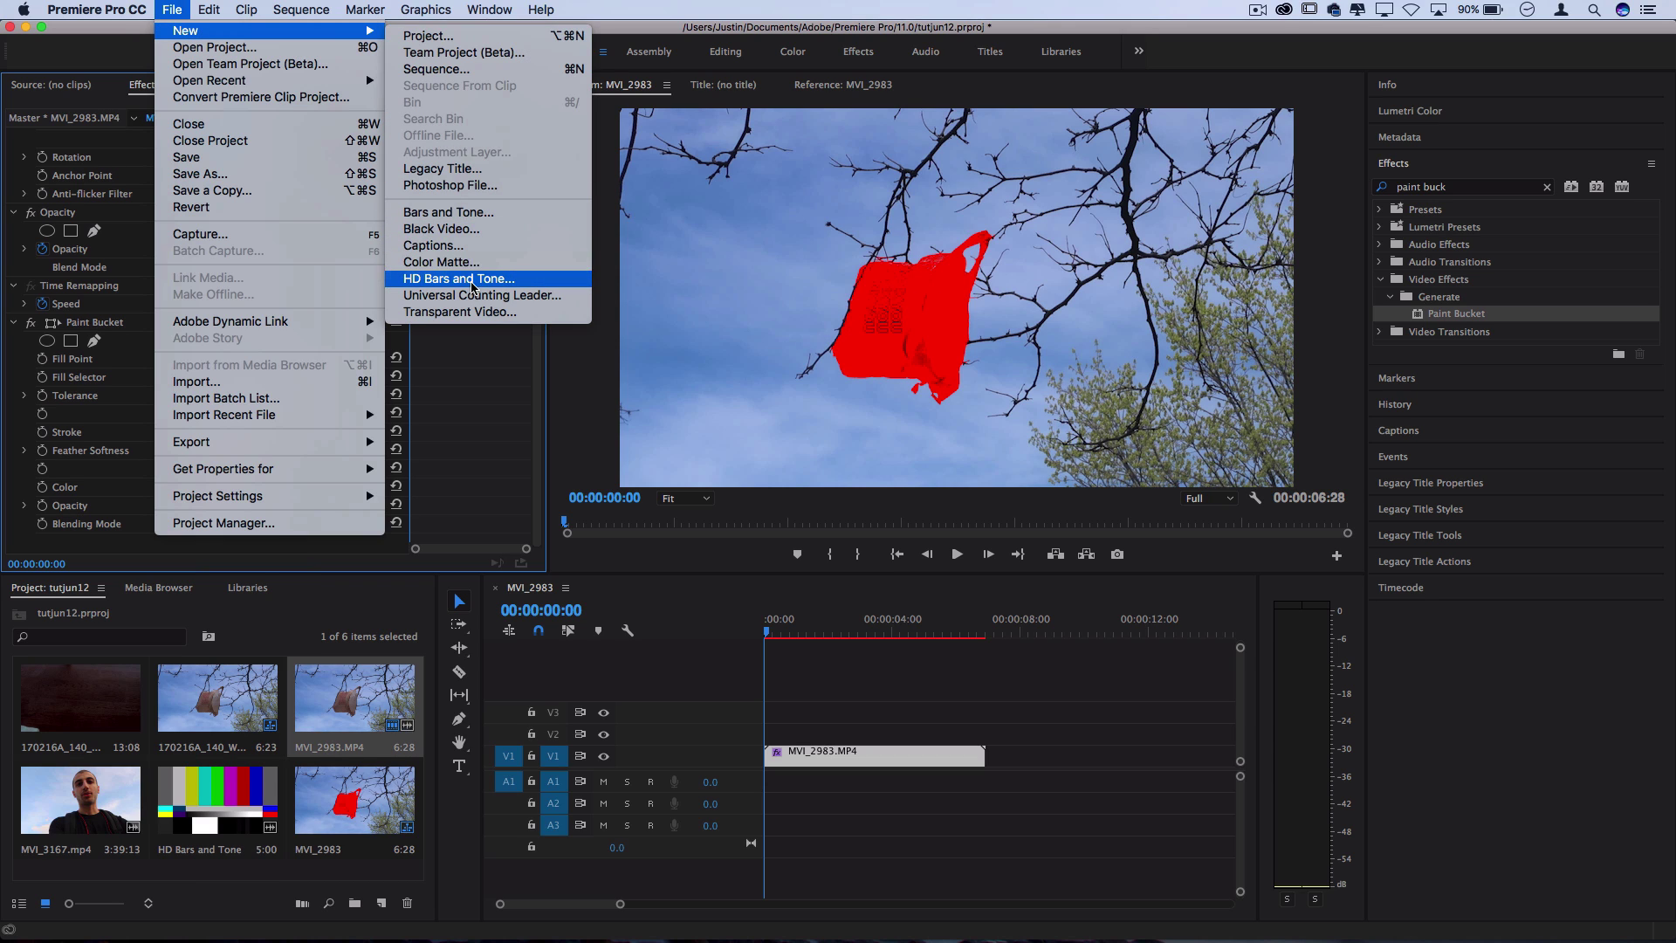
pyautogui.click(460, 279)
pyautogui.press('Return')
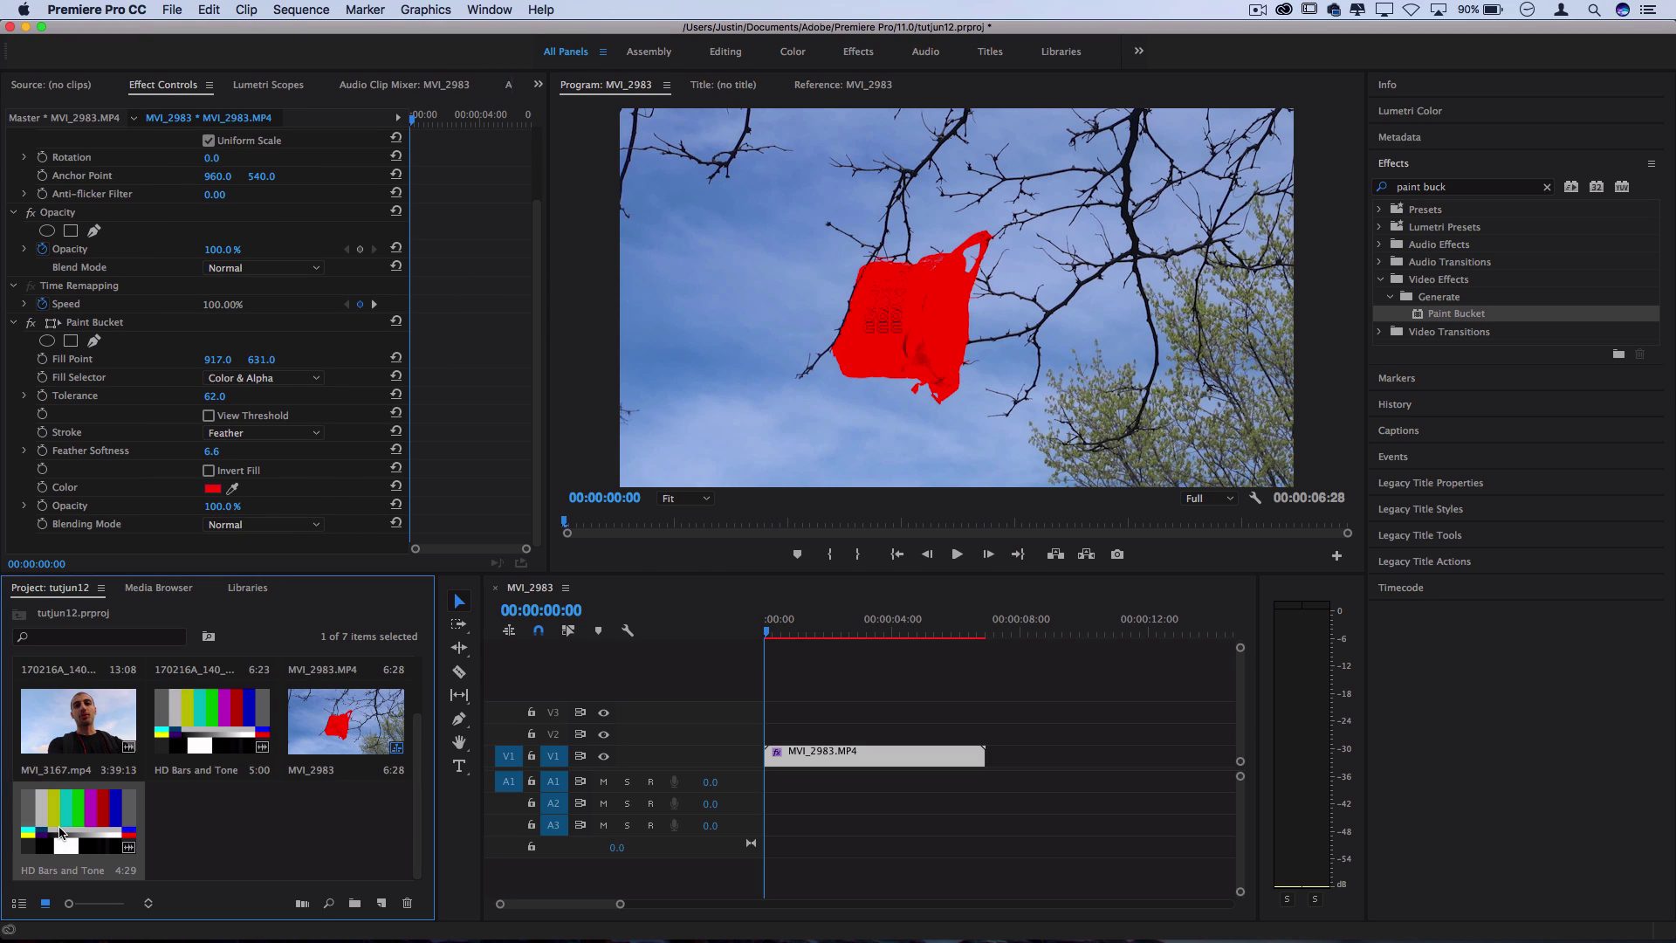
# Place HD Bars and Tone on V2 above MVI_2983 and delete its audio clip
pyautogui.moveTo(61, 832); pyautogui.dragTo(685, 740)
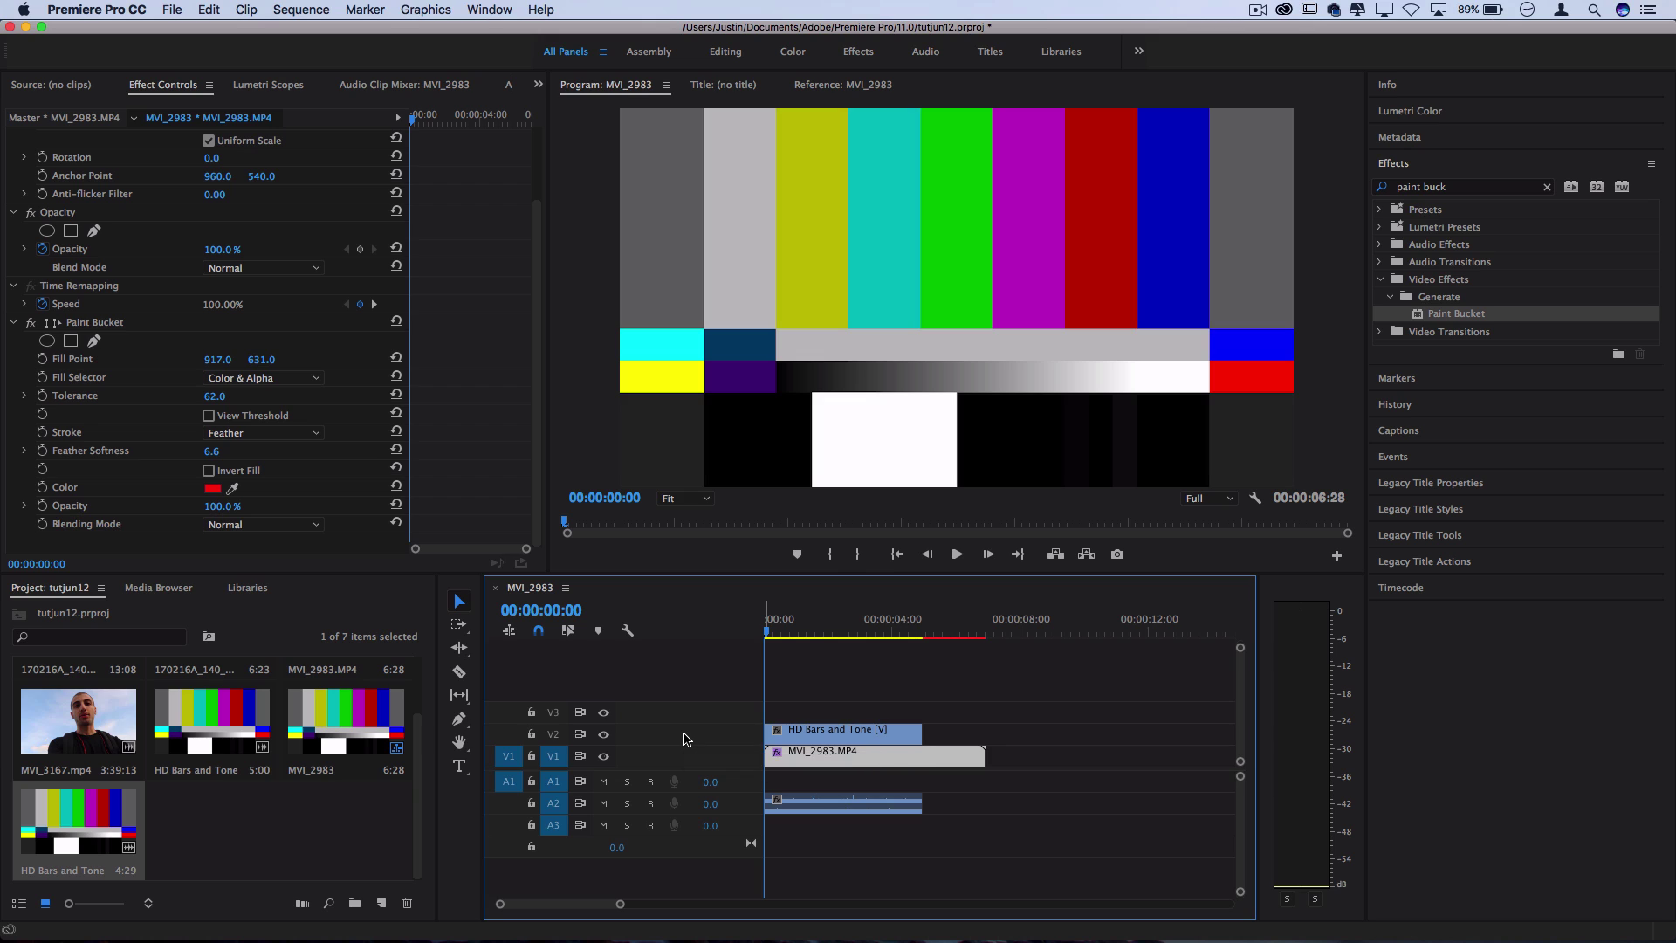
pyautogui.click(829, 810)
pyautogui.press('Delete')
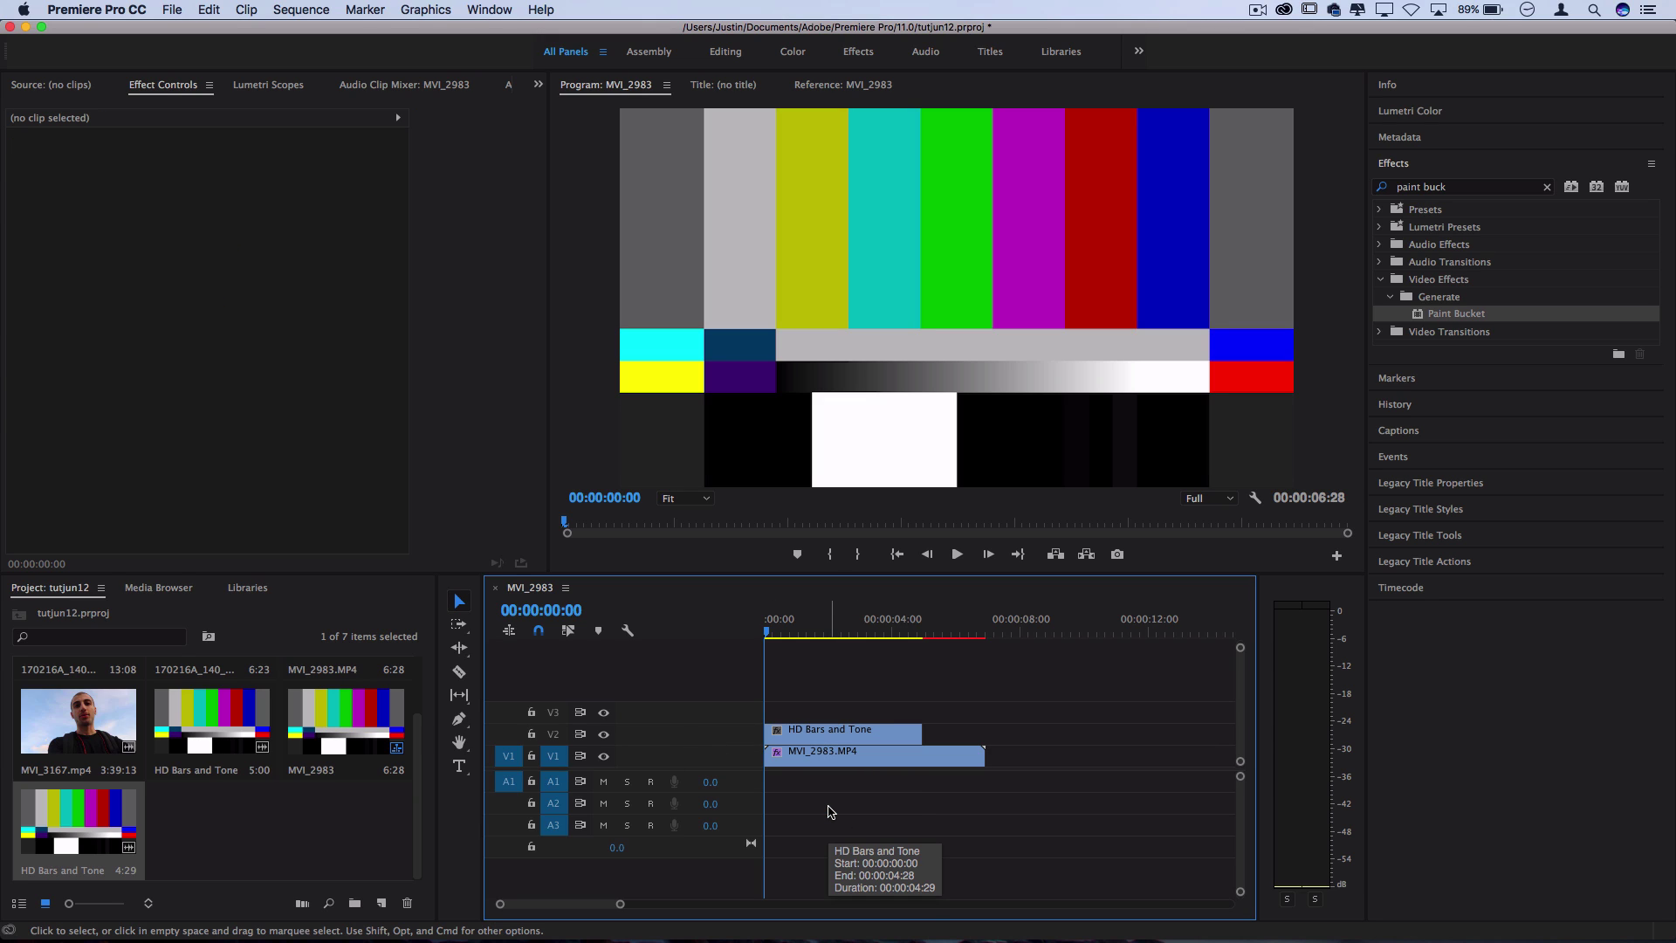
# Search for Wave Warp and apply it to the HD Bars and Tone clip
pyautogui.click(1478, 191)
pyautogui.write('wave')
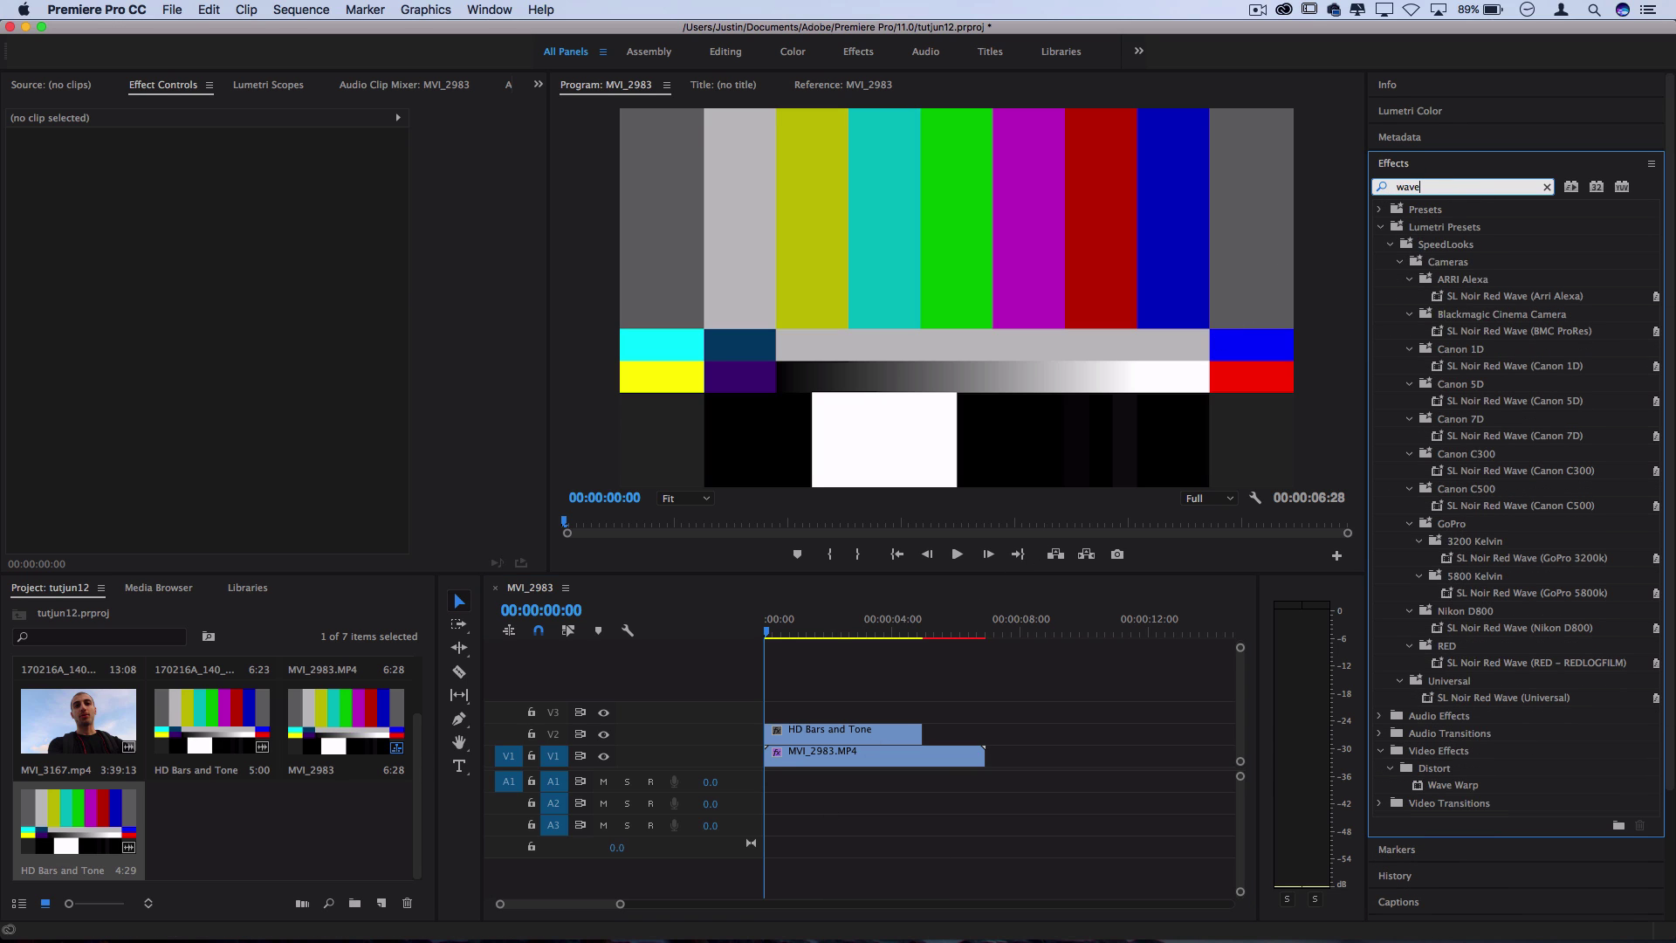
pyautogui.click(1464, 788)
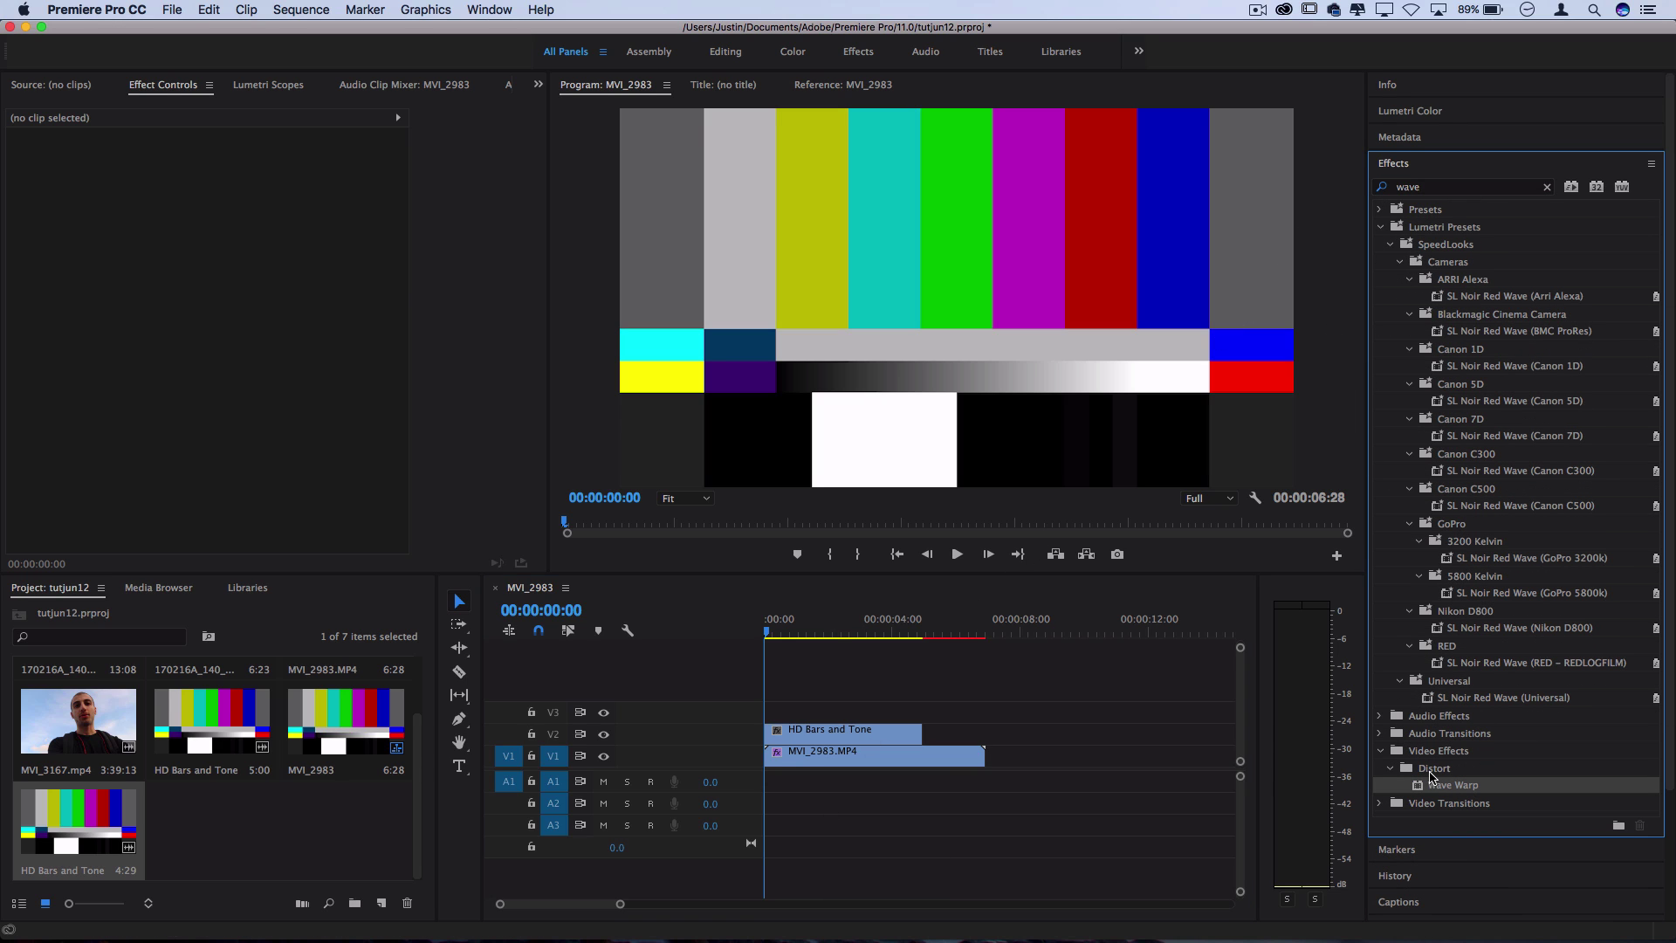
pyautogui.moveTo(1465, 791); pyautogui.dragTo(853, 738)
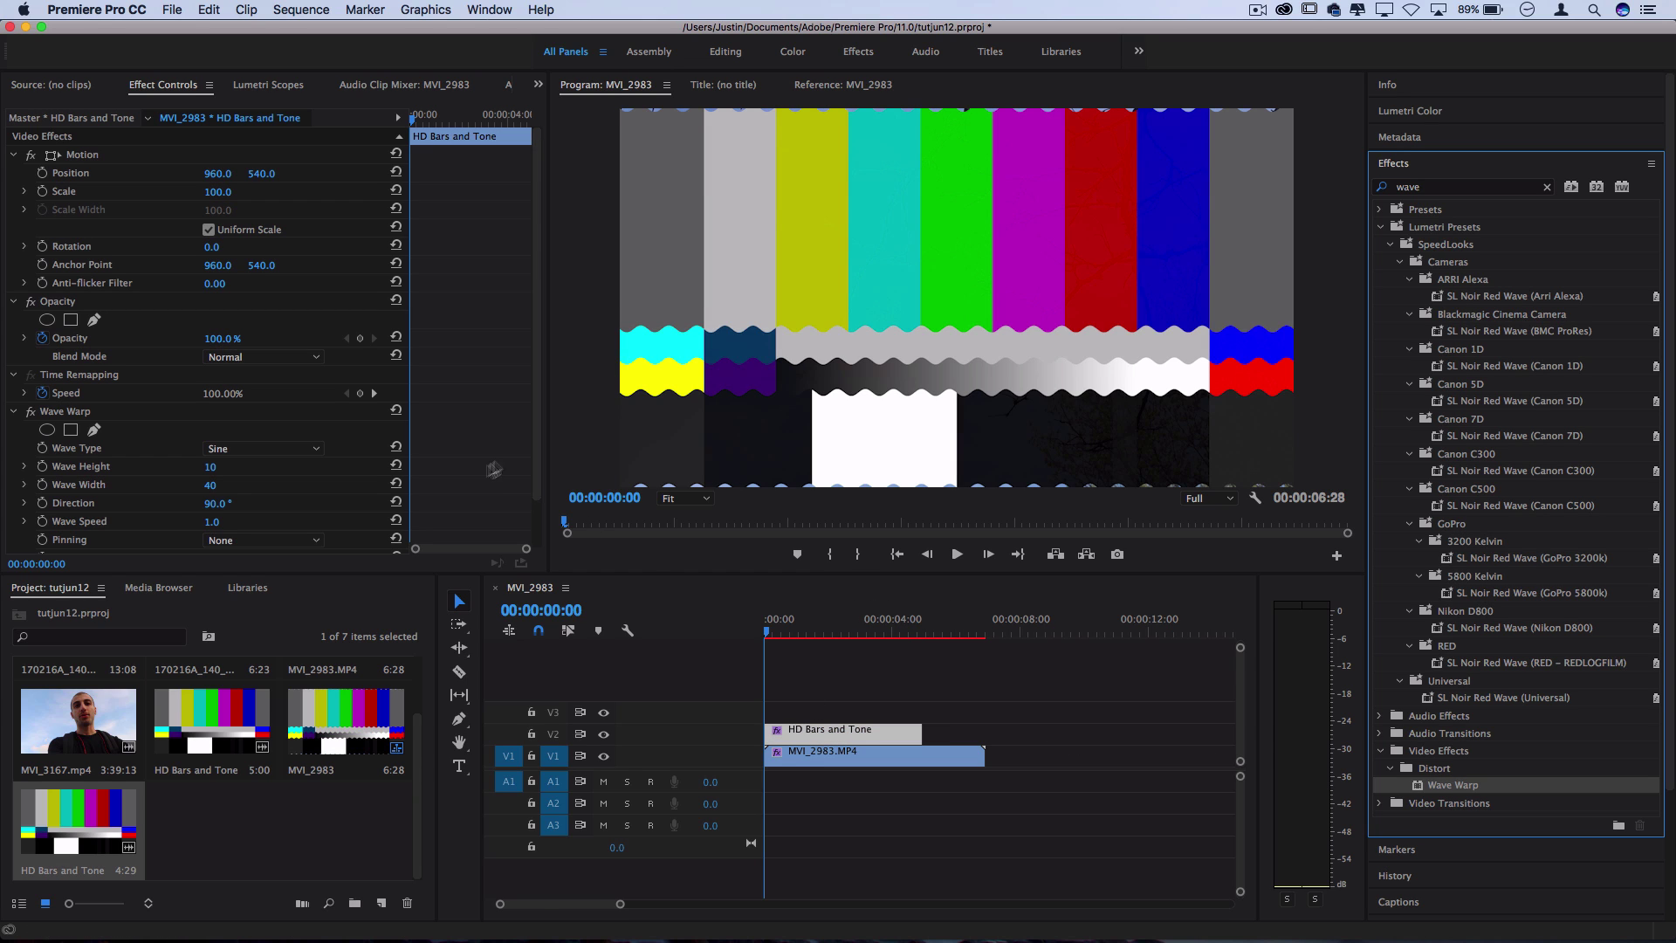
# Set Wave Warp to Noise with Height 498, Width 1716 and Pinning All Edges
pyautogui.click(536, 535)
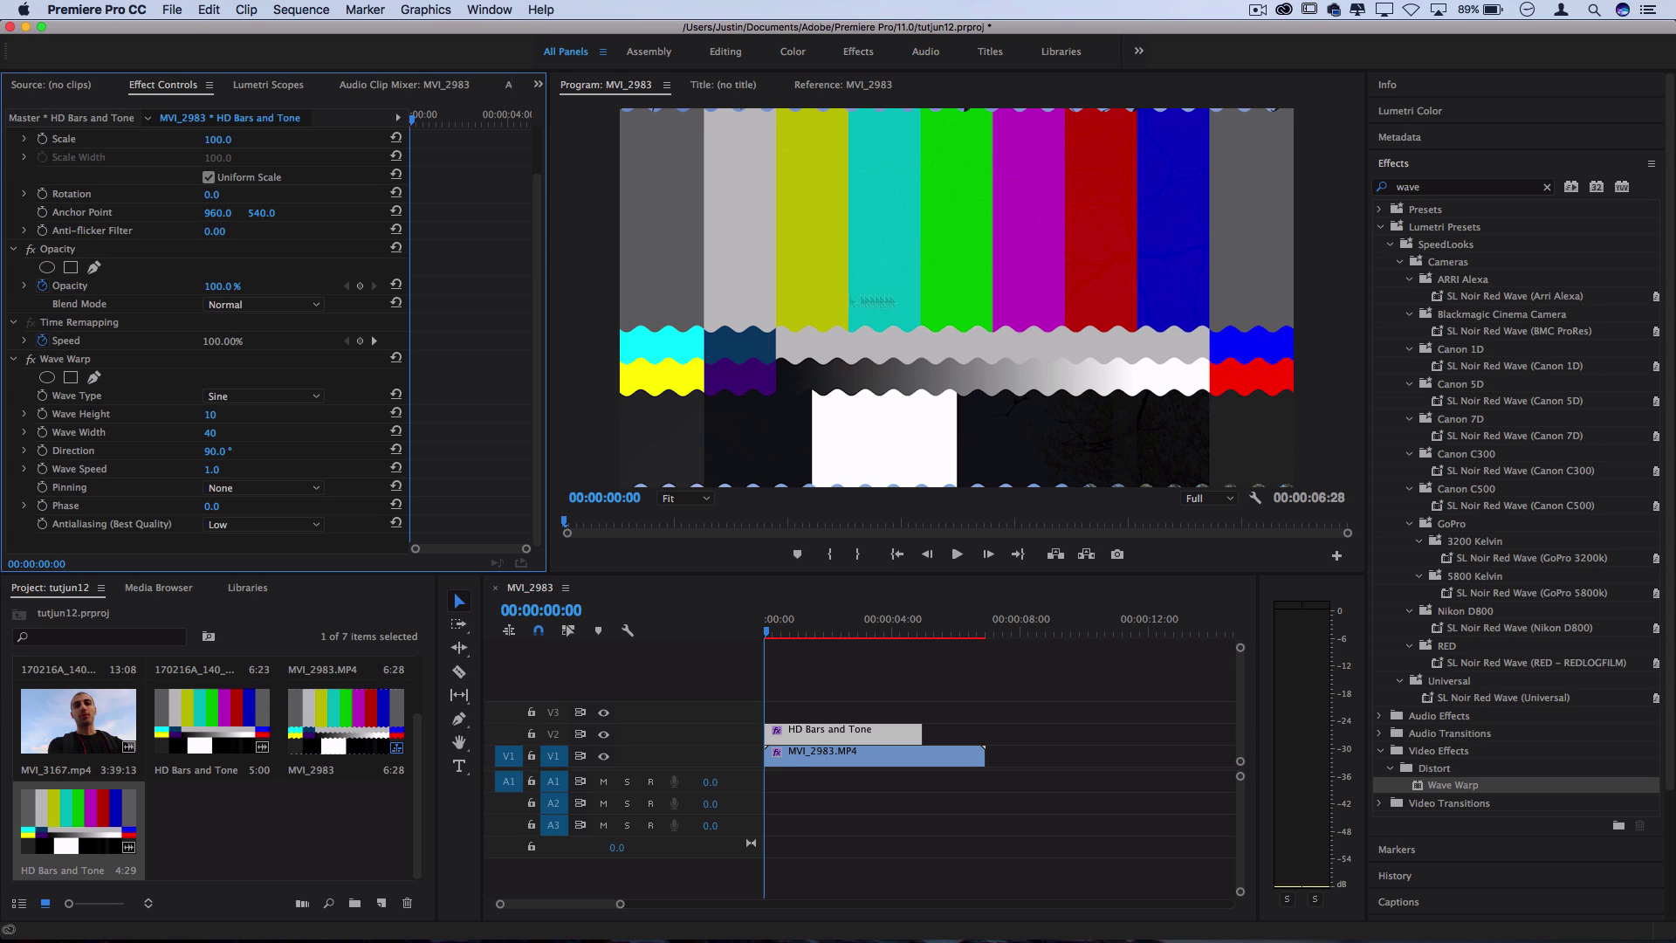
pyautogui.click(293, 398)
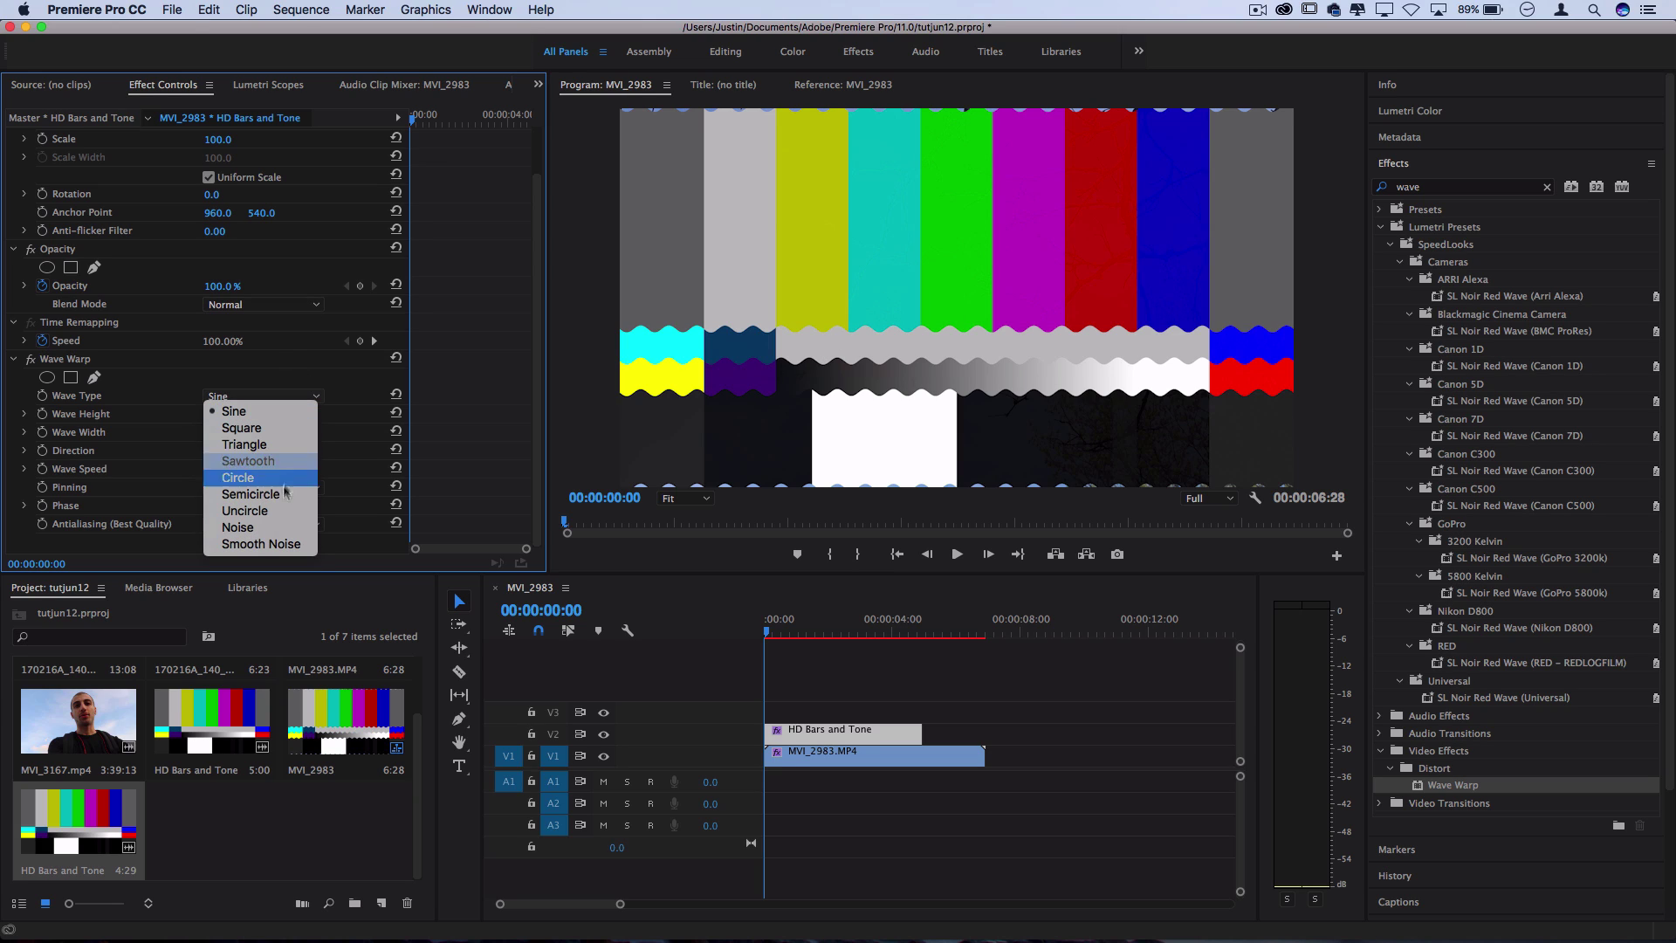
pyautogui.click(276, 527)
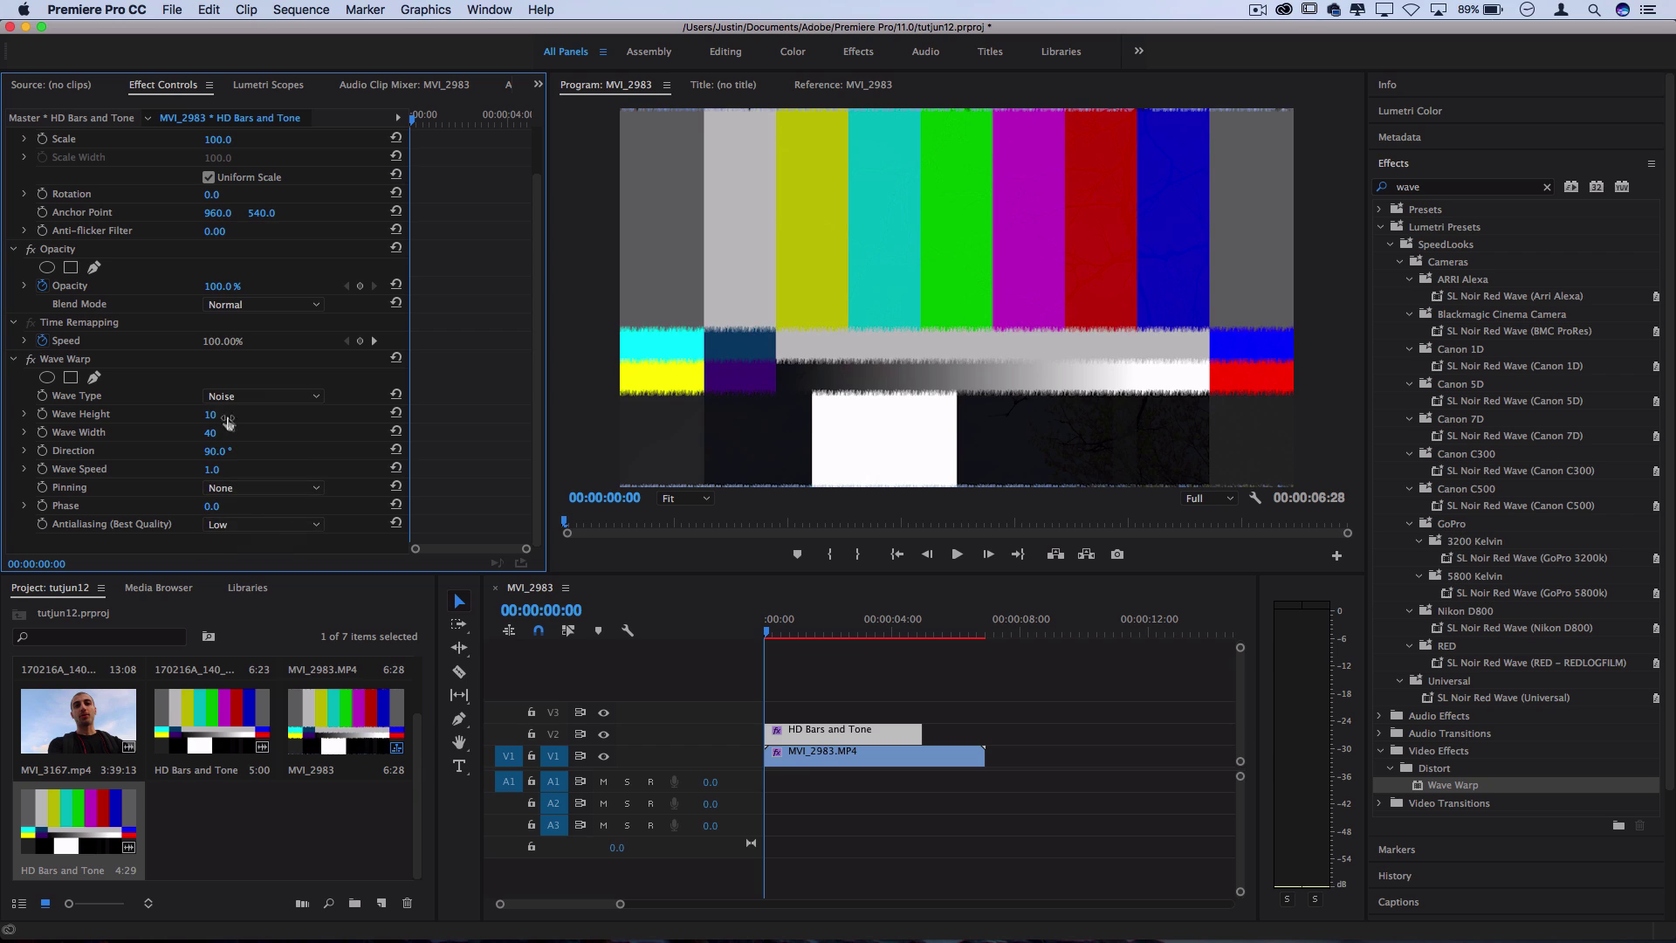
pyautogui.moveTo(211, 414)
pyautogui.mouseDown()
pyautogui.moveTo(314, 414)
pyautogui.moveTo(254, 432)
pyautogui.moveTo(314, 432)
pyautogui.moveTo(236, 432)
pyautogui.mouseUp()
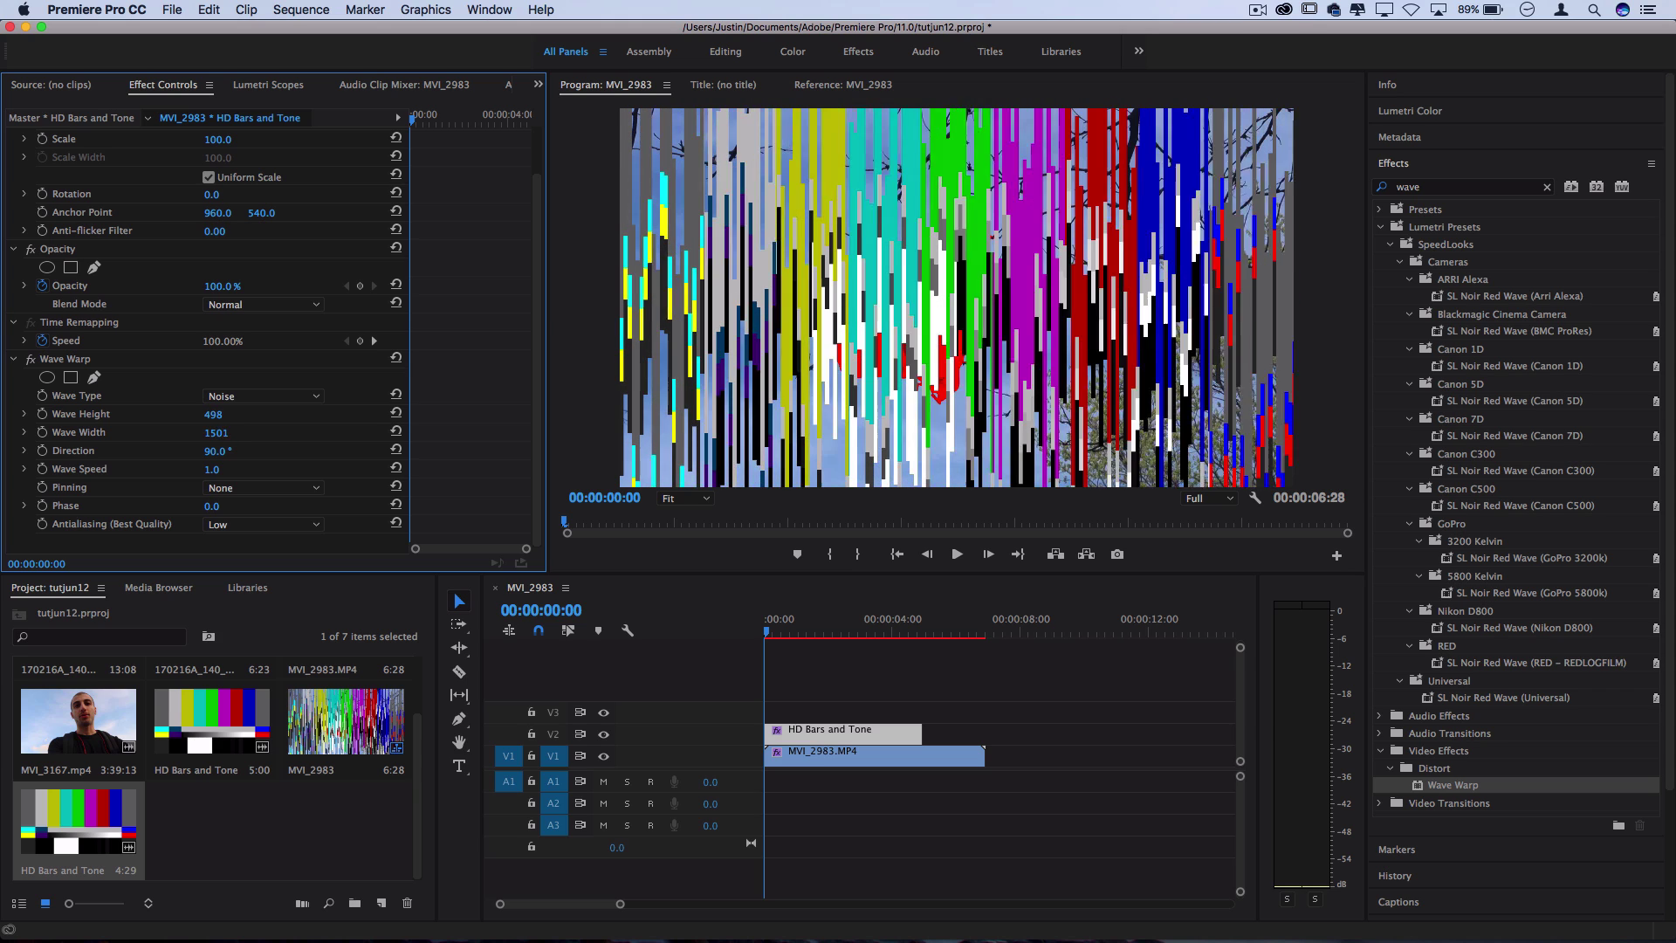
pyautogui.click(256, 489)
pyautogui.click(248, 520)
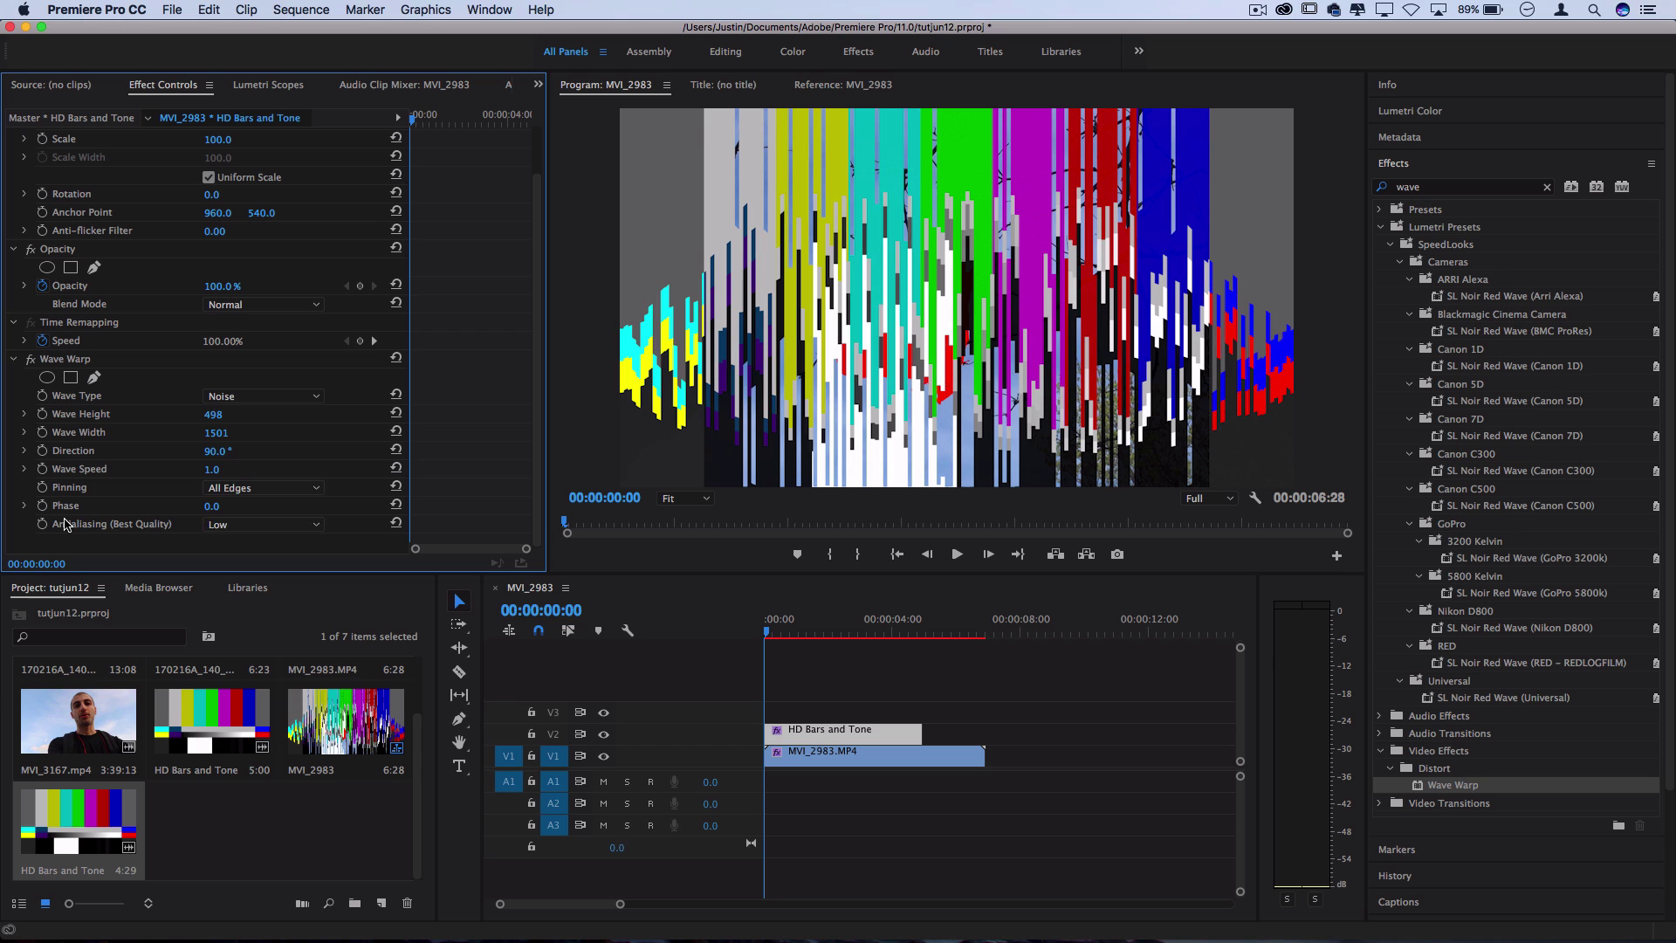
pyautogui.moveTo(216, 432); pyautogui.dragTo(291, 450)
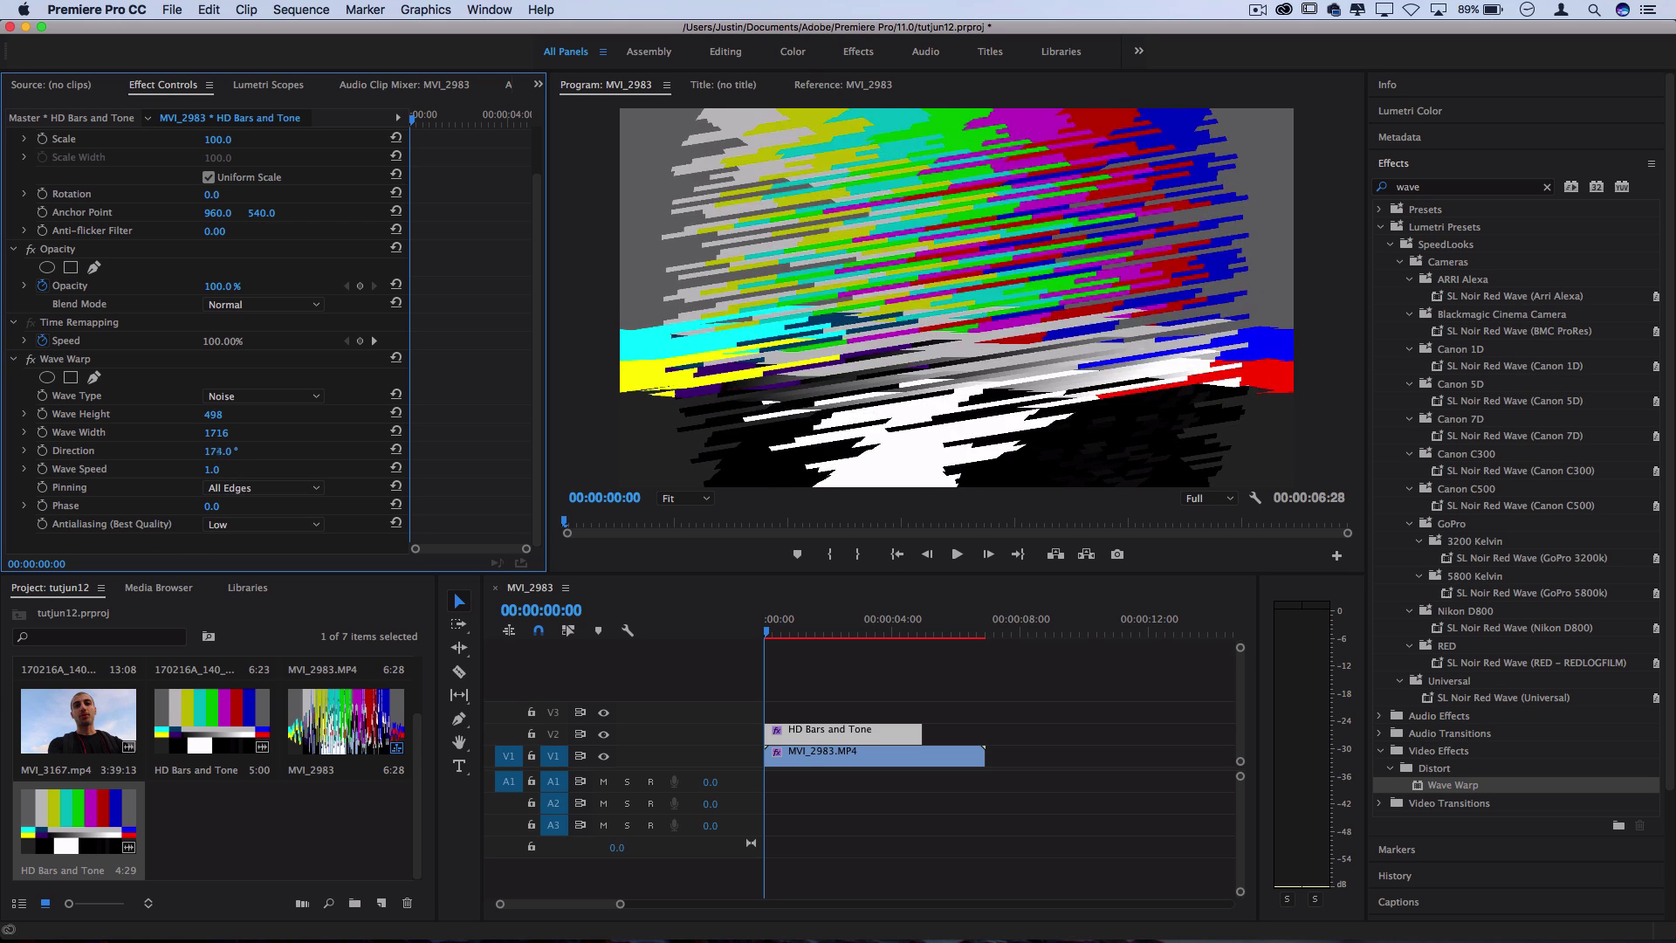
pyautogui.click(295, 396)
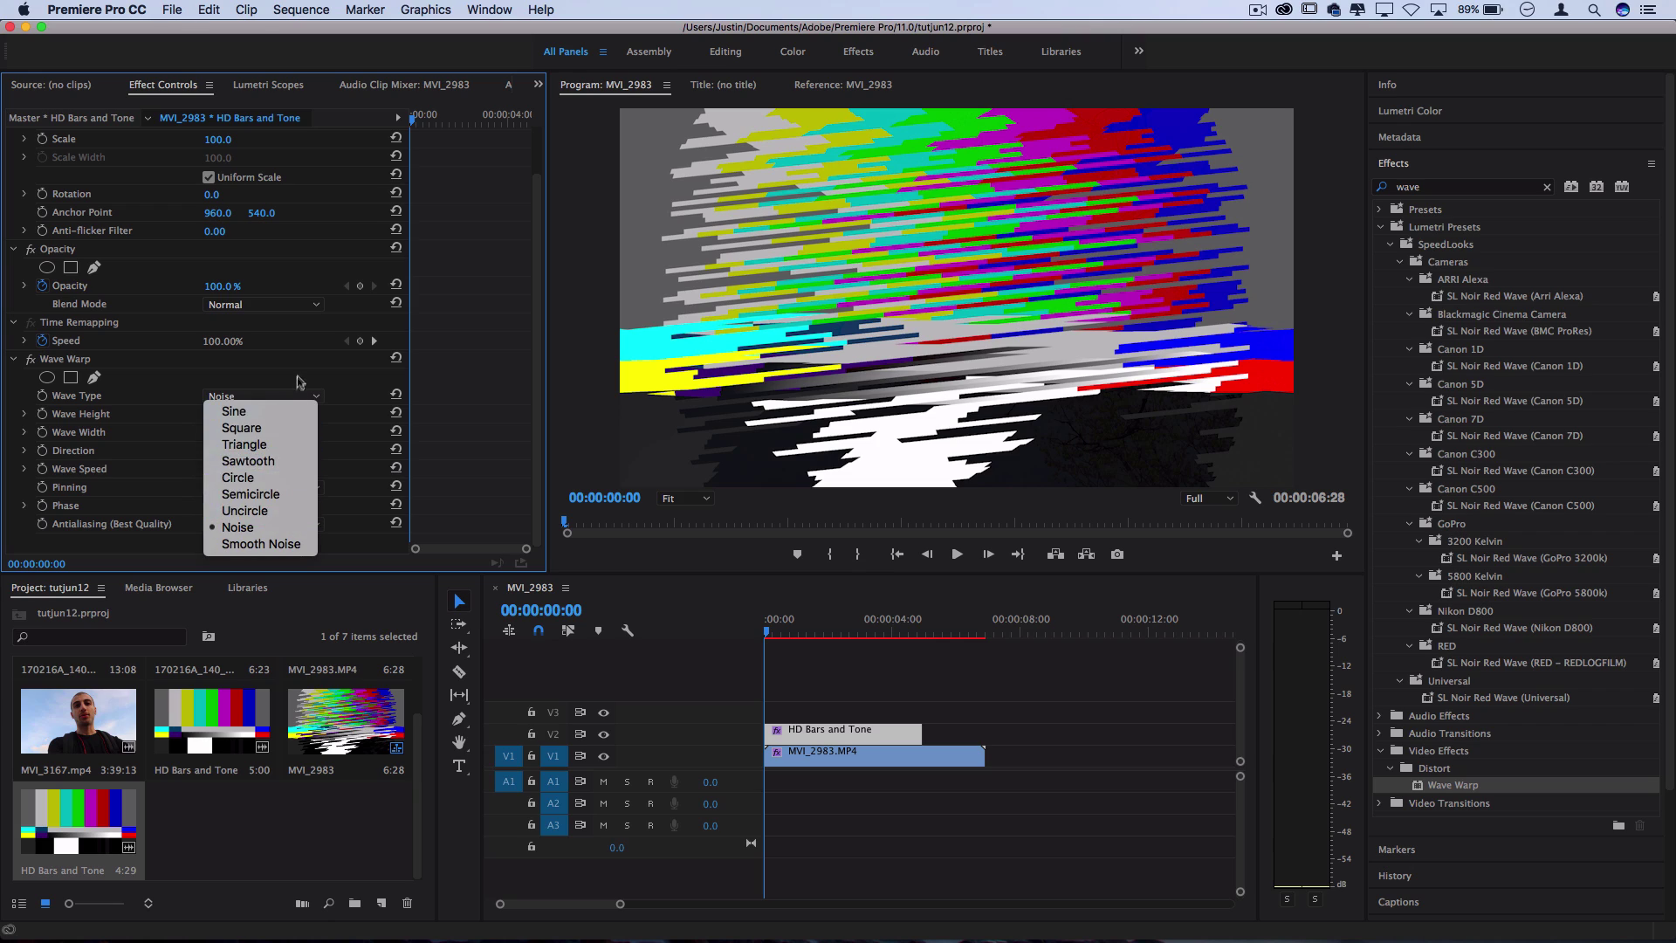
pyautogui.click(152, 472)
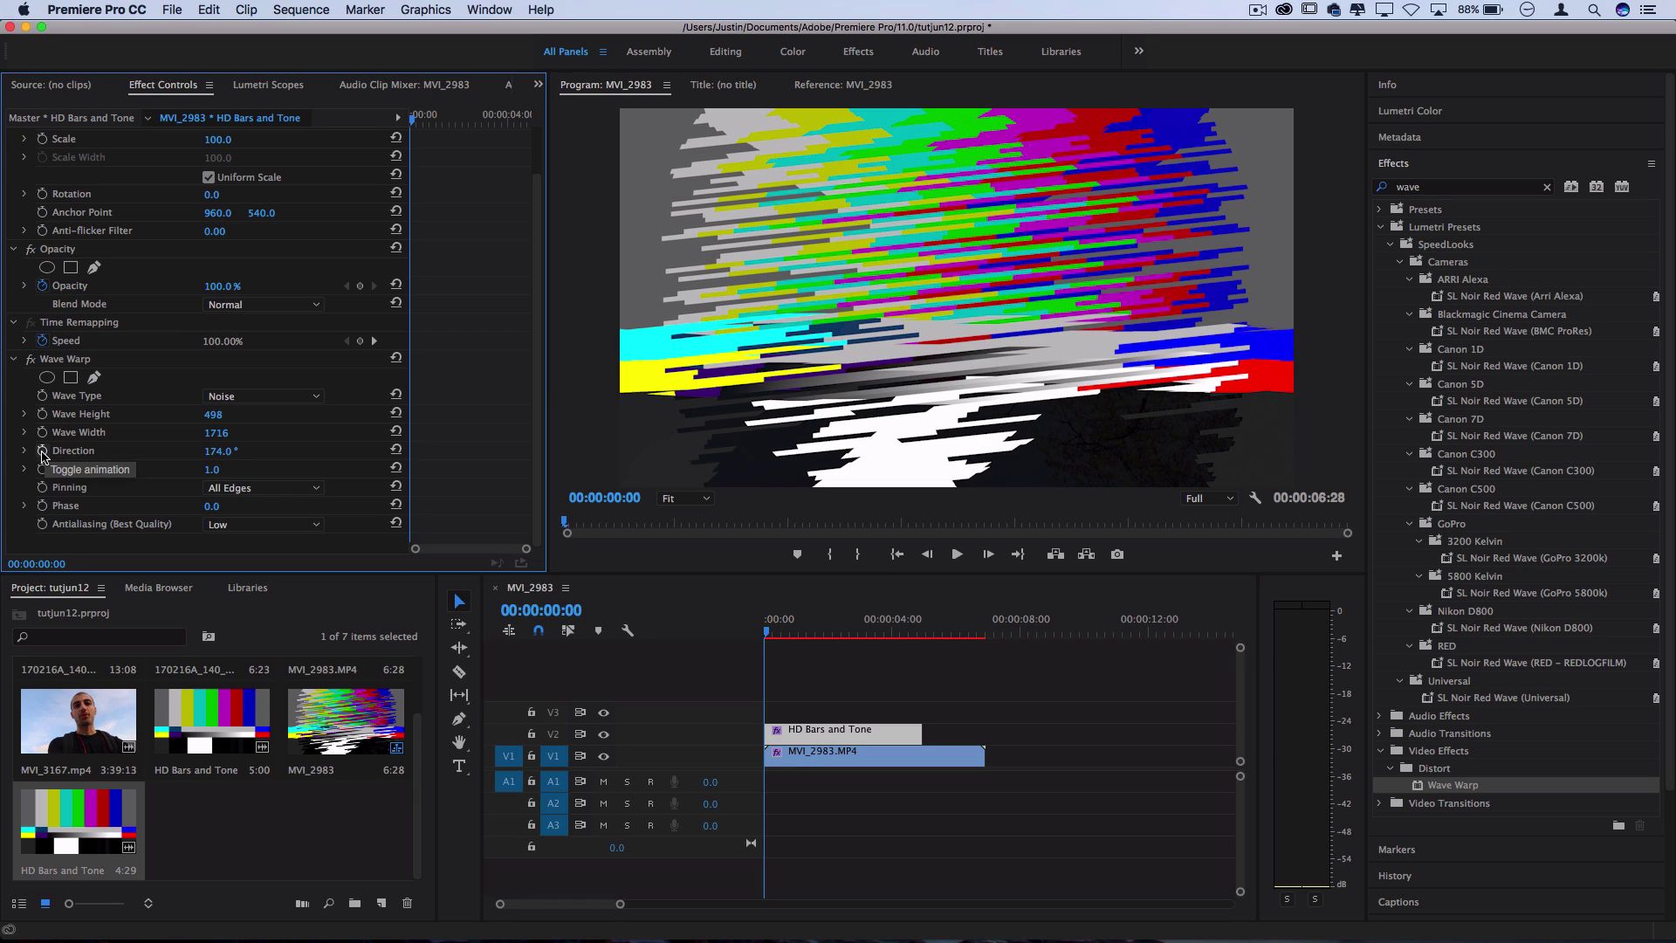
# Keyframe Direction and Phase (250° at 00:00:04:14), and extend the bars to the footage's end
pyautogui.click(42, 451)
pyautogui.moveTo(449, 119)
pyautogui.mouseDown()
pyautogui.moveTo(529, 119)
pyautogui.moveTo(428, 118)
pyautogui.mouseUp()
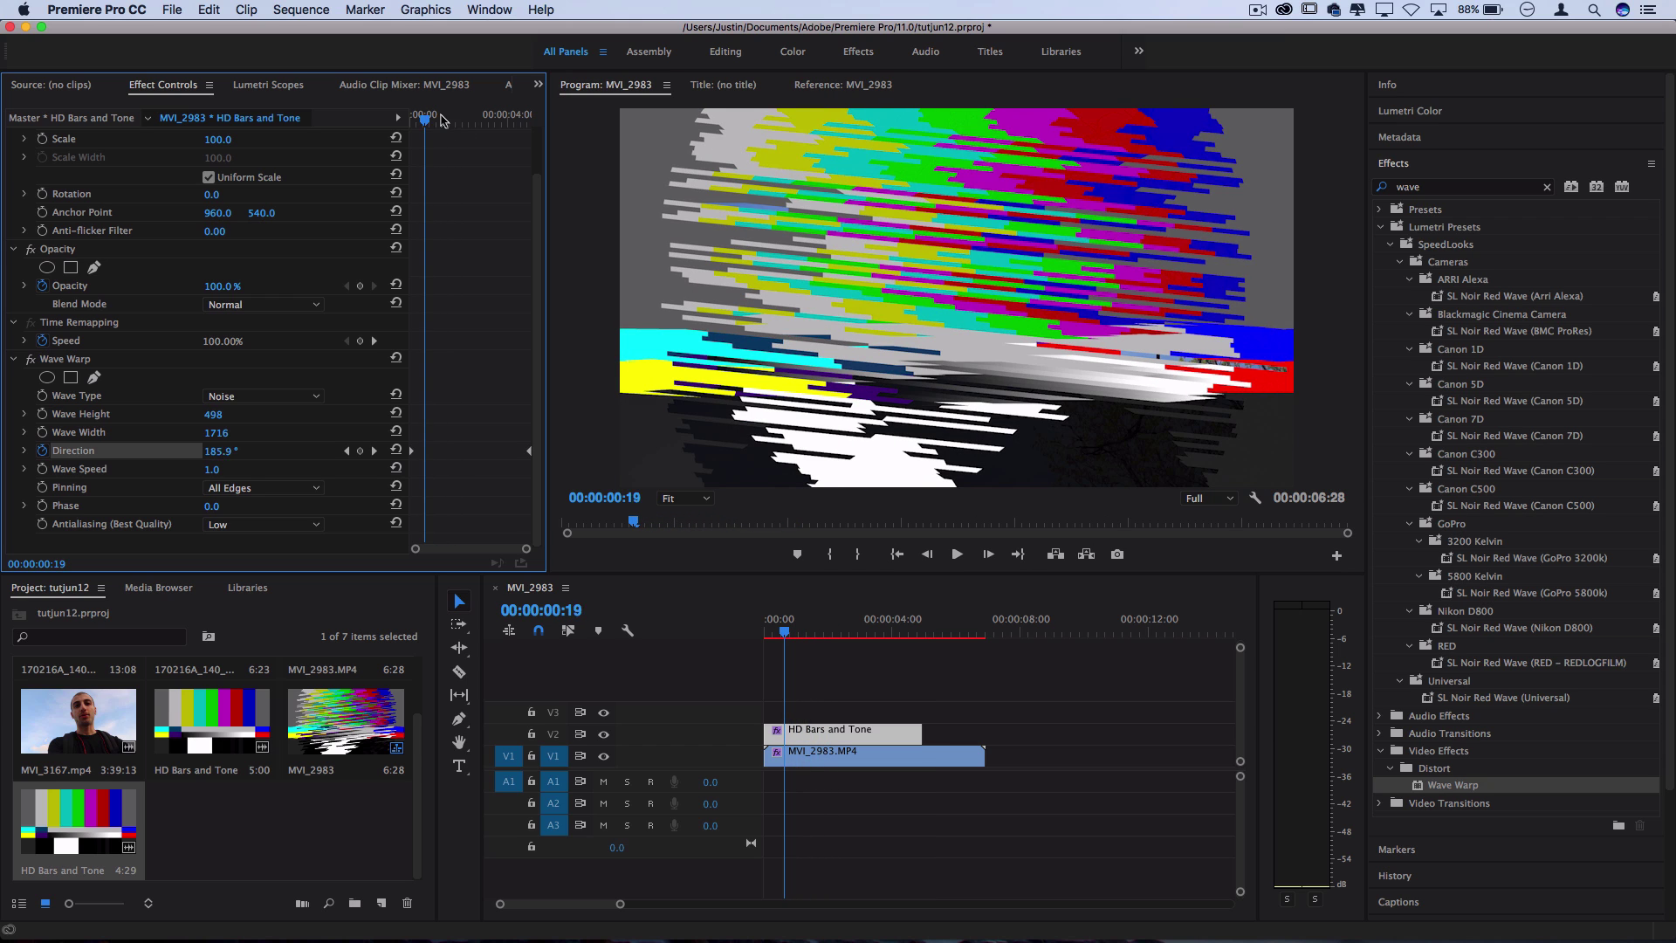
pyautogui.click(414, 119)
pyautogui.click(42, 506)
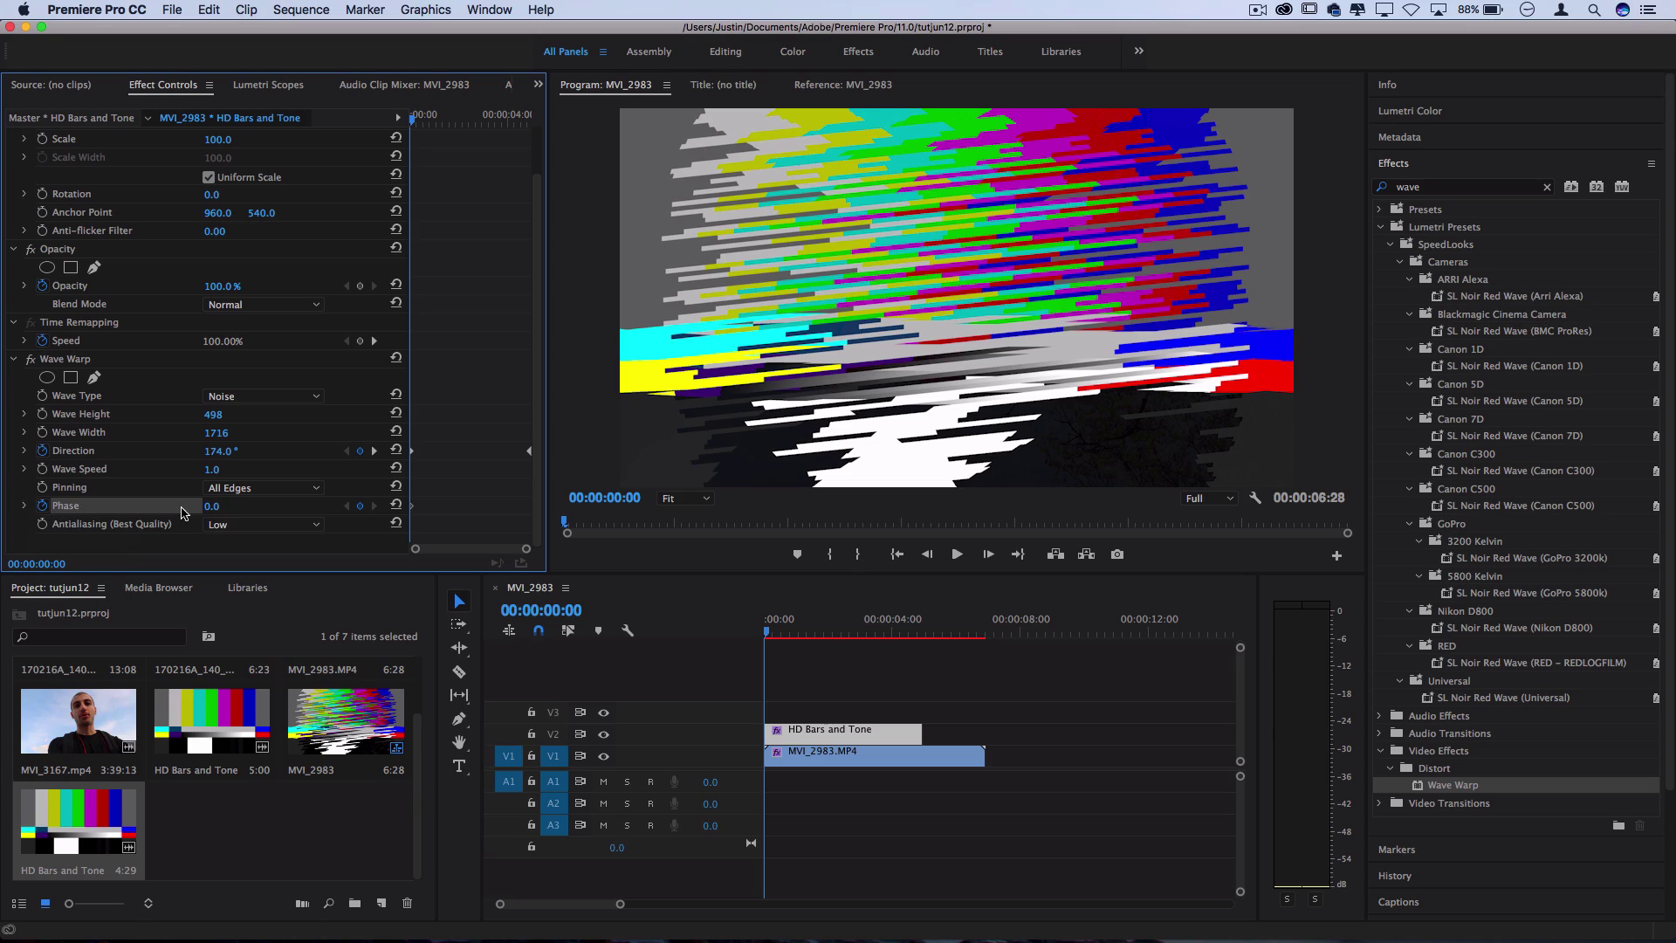
pyautogui.moveTo(494, 120); pyautogui.dragTo(519, 120)
pyautogui.moveTo(213, 507); pyautogui.dragTo(332, 506)
pyautogui.moveTo(921, 729); pyautogui.dragTo(984, 732)
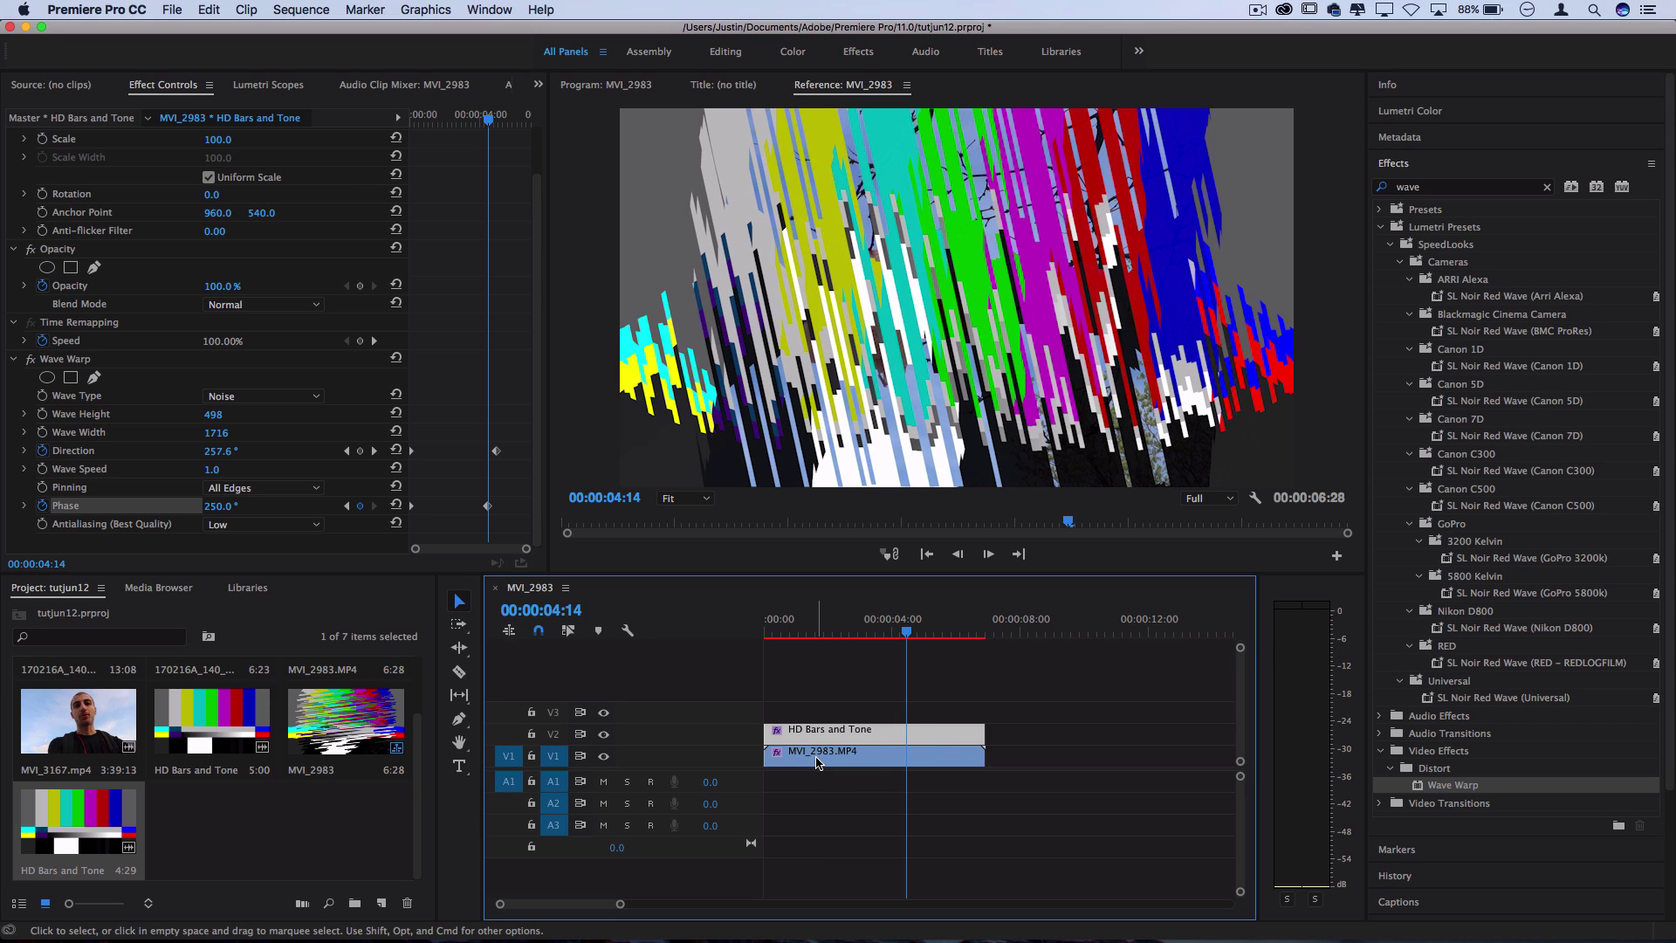
# Move MVI_2983 above the bars and keyframe its Fill Point, ending at 738, 631
pyautogui.moveTo(818, 762); pyautogui.dragTo(820, 709)
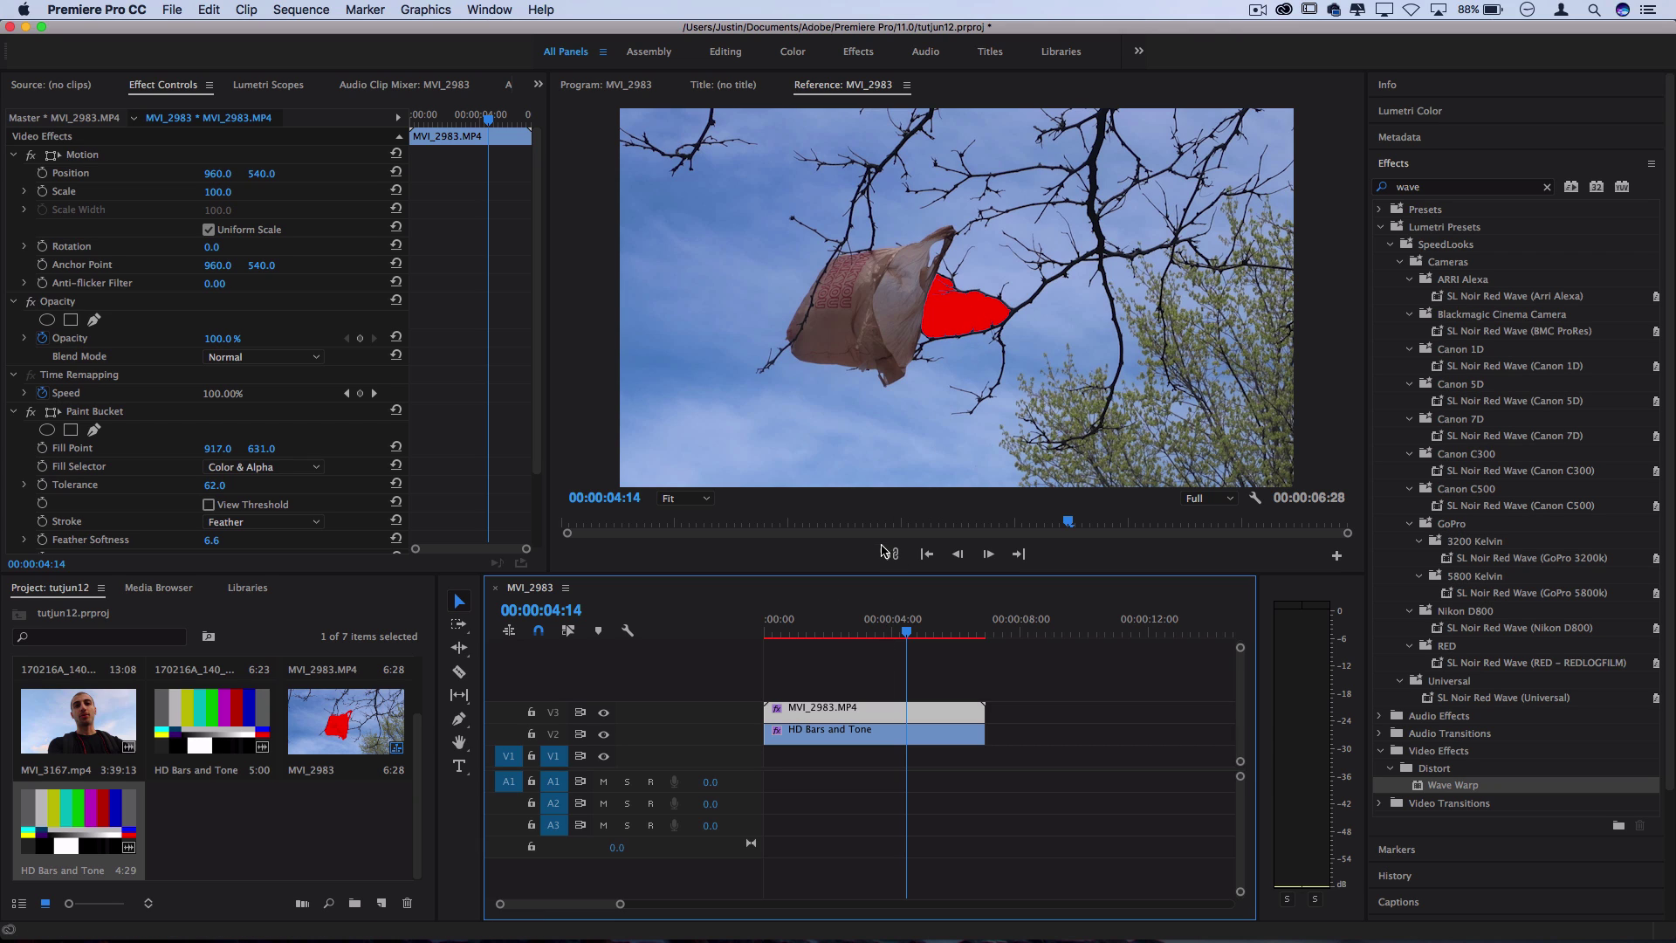
pyautogui.moveTo(485, 116); pyautogui.dragTo(396, 111)
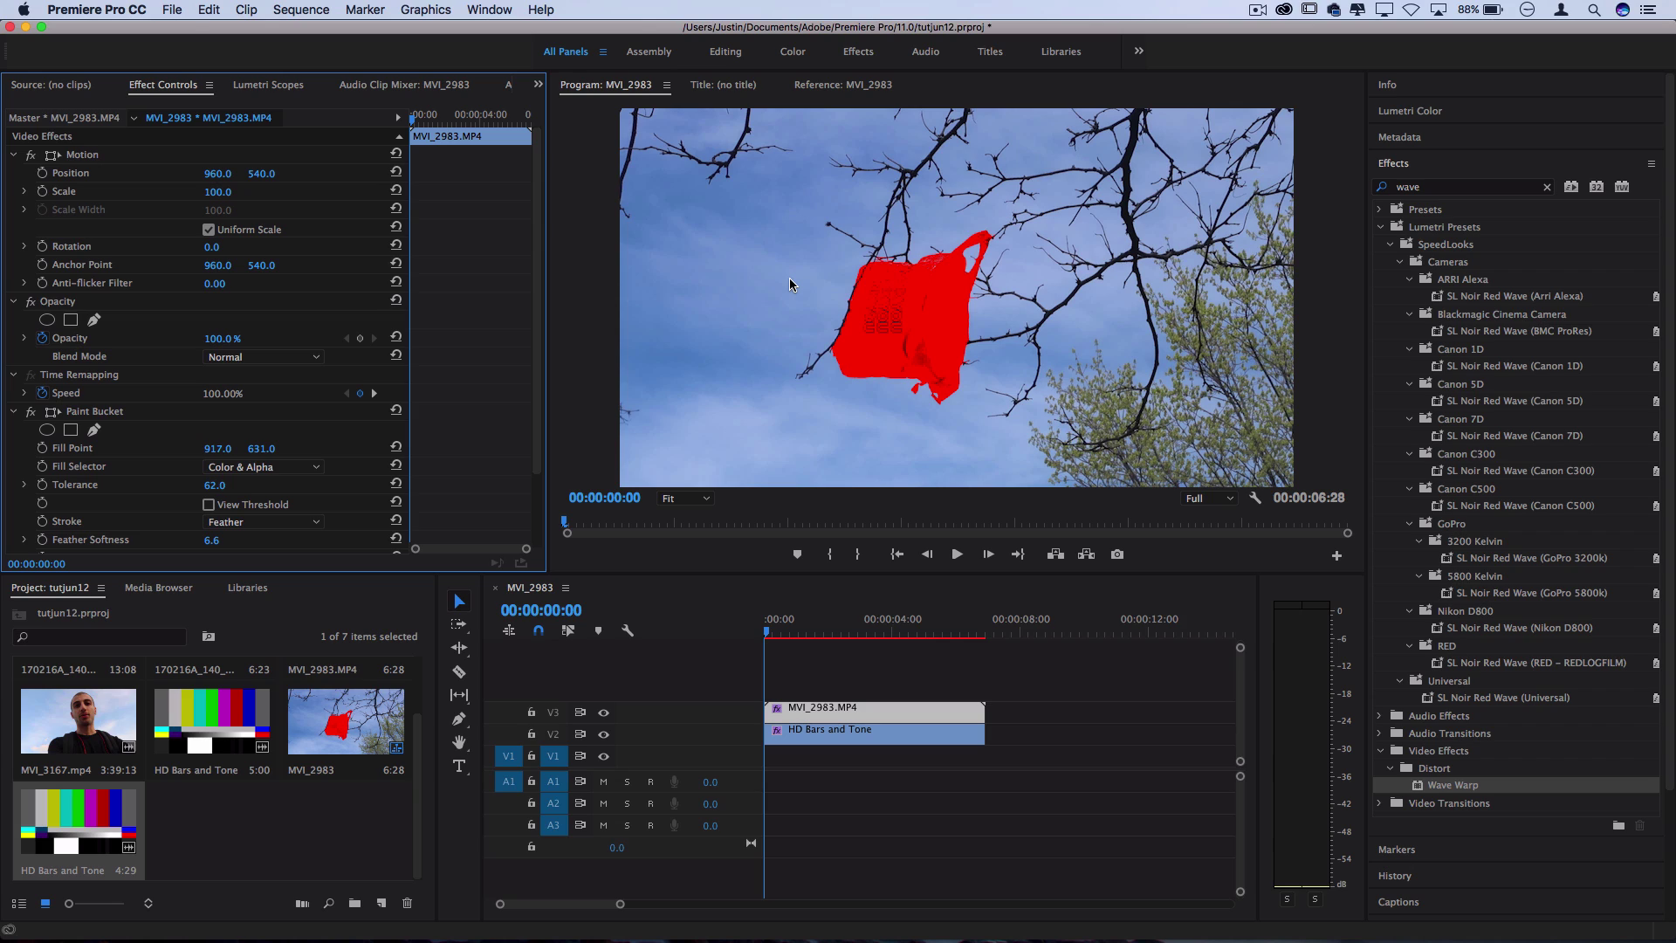
pyautogui.click(41, 447)
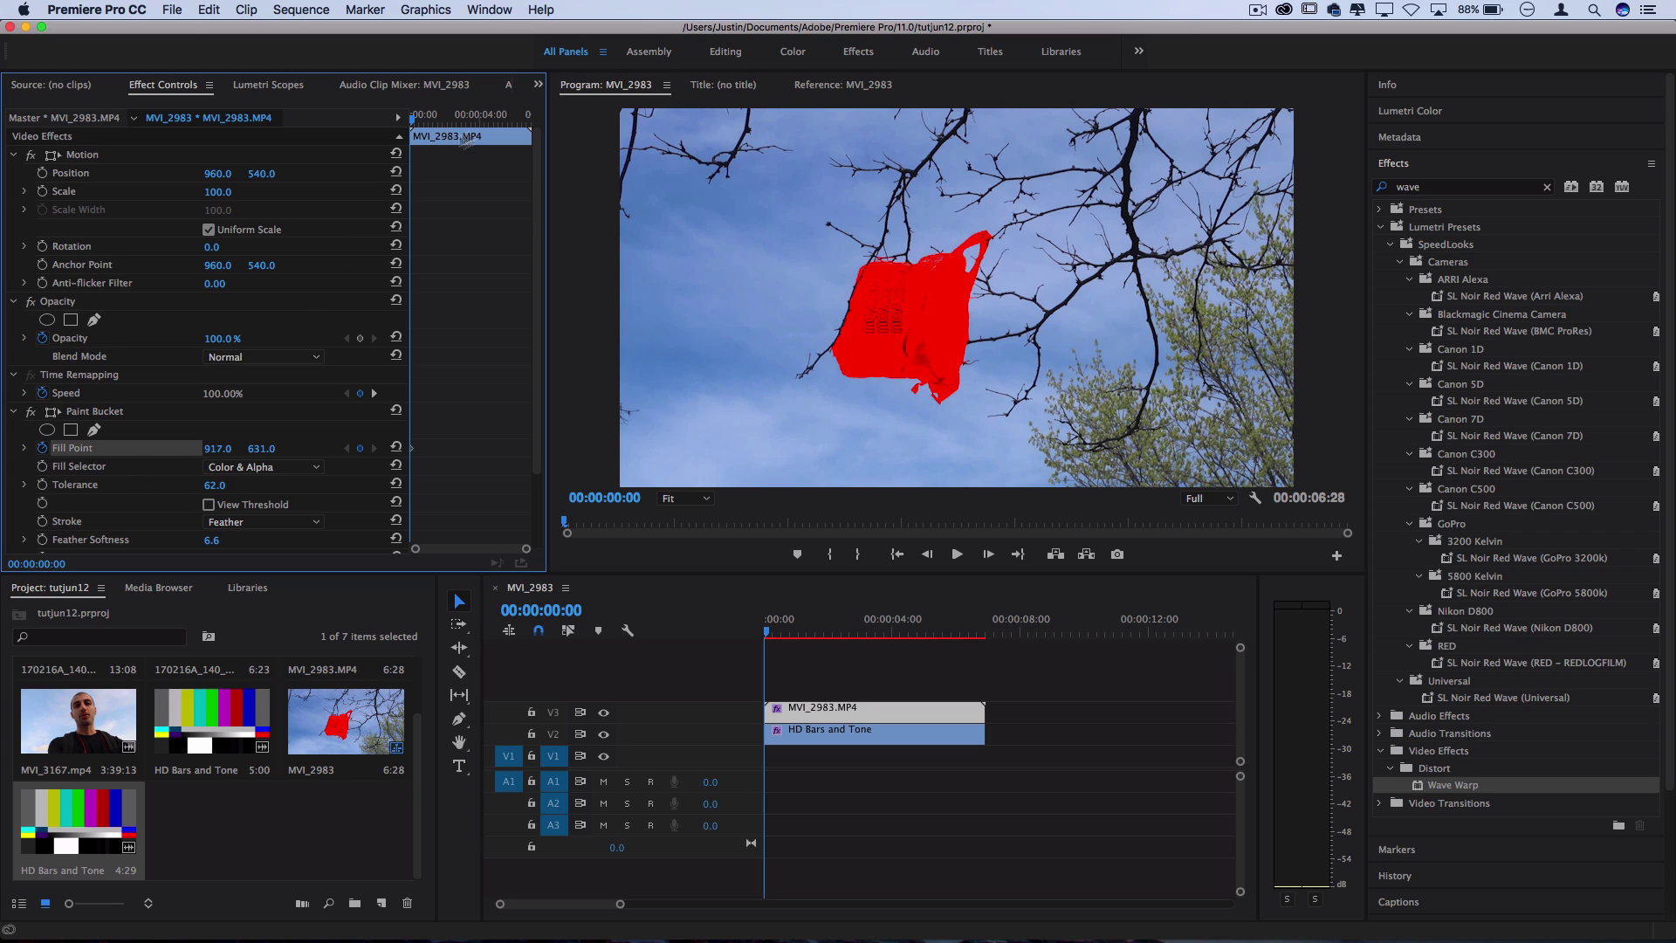
pyautogui.moveTo(429, 123); pyautogui.dragTo(443, 125)
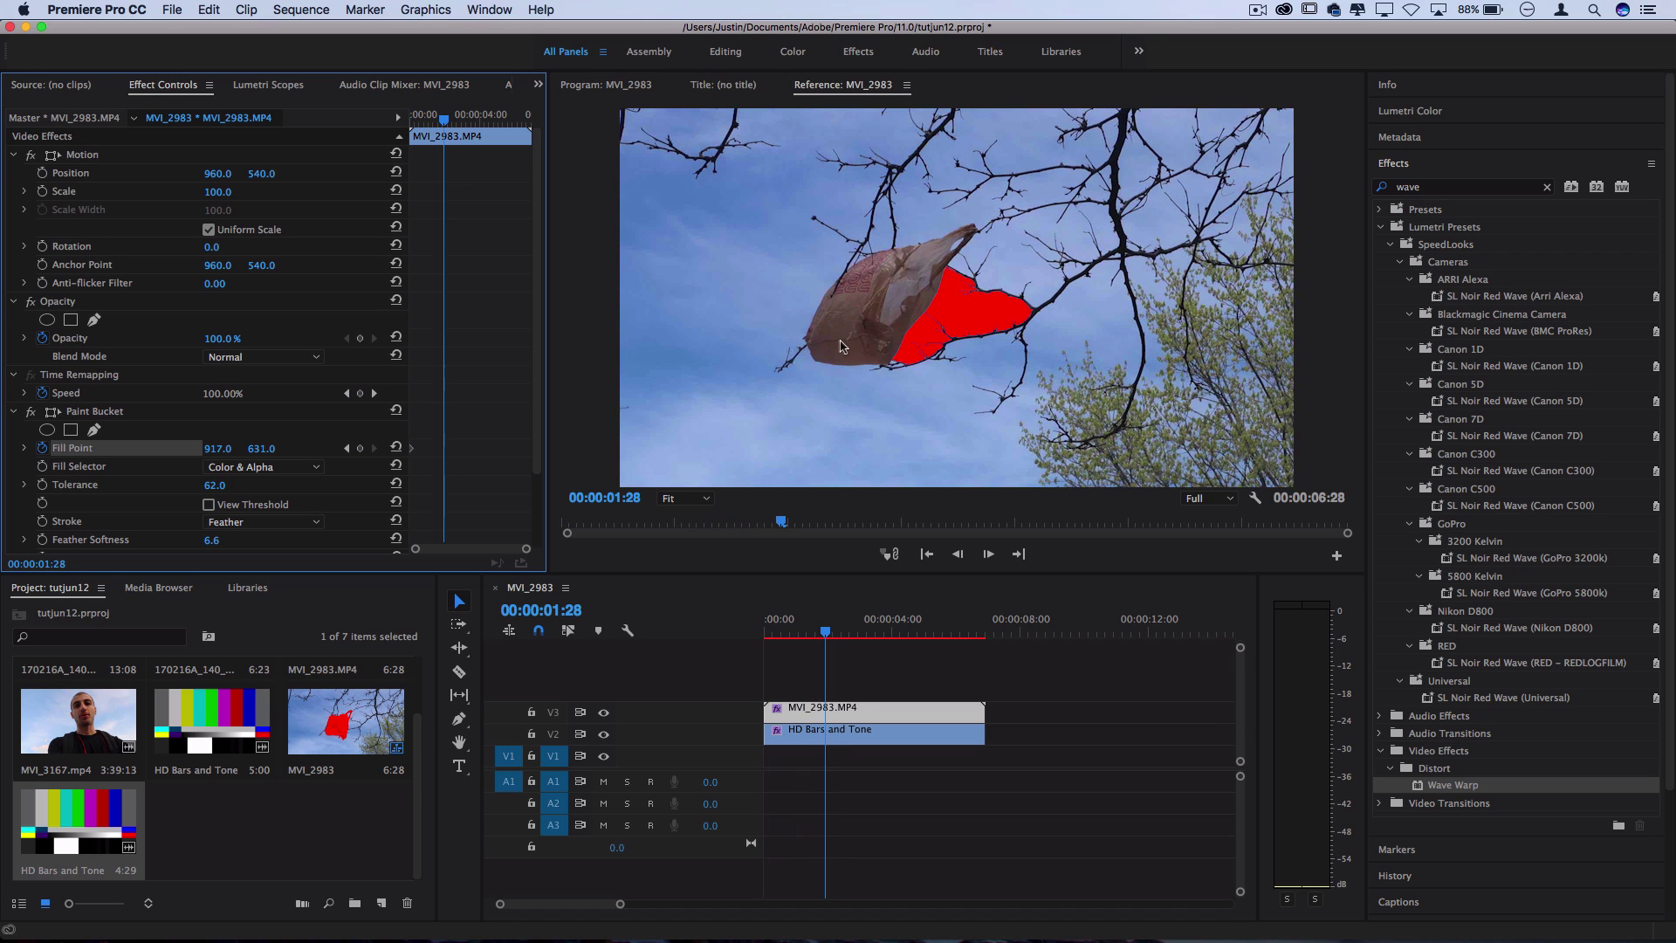
pyautogui.moveTo(217, 448); pyautogui.dragTo(137, 448)
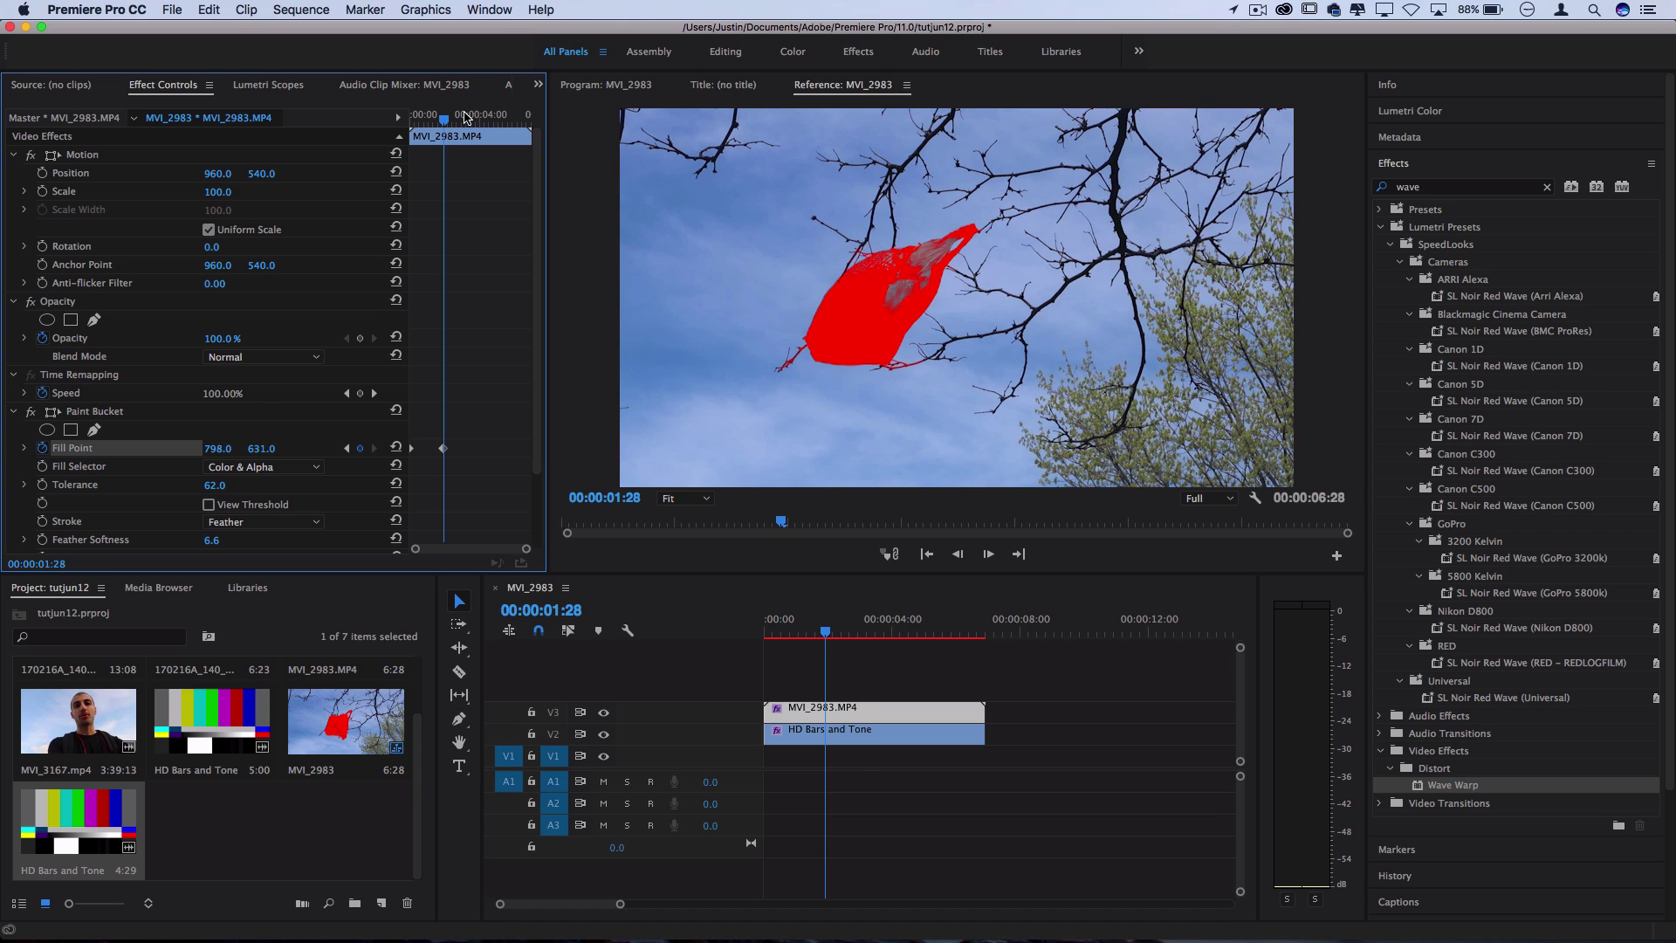
pyautogui.moveTo(463, 117); pyautogui.dragTo(478, 119)
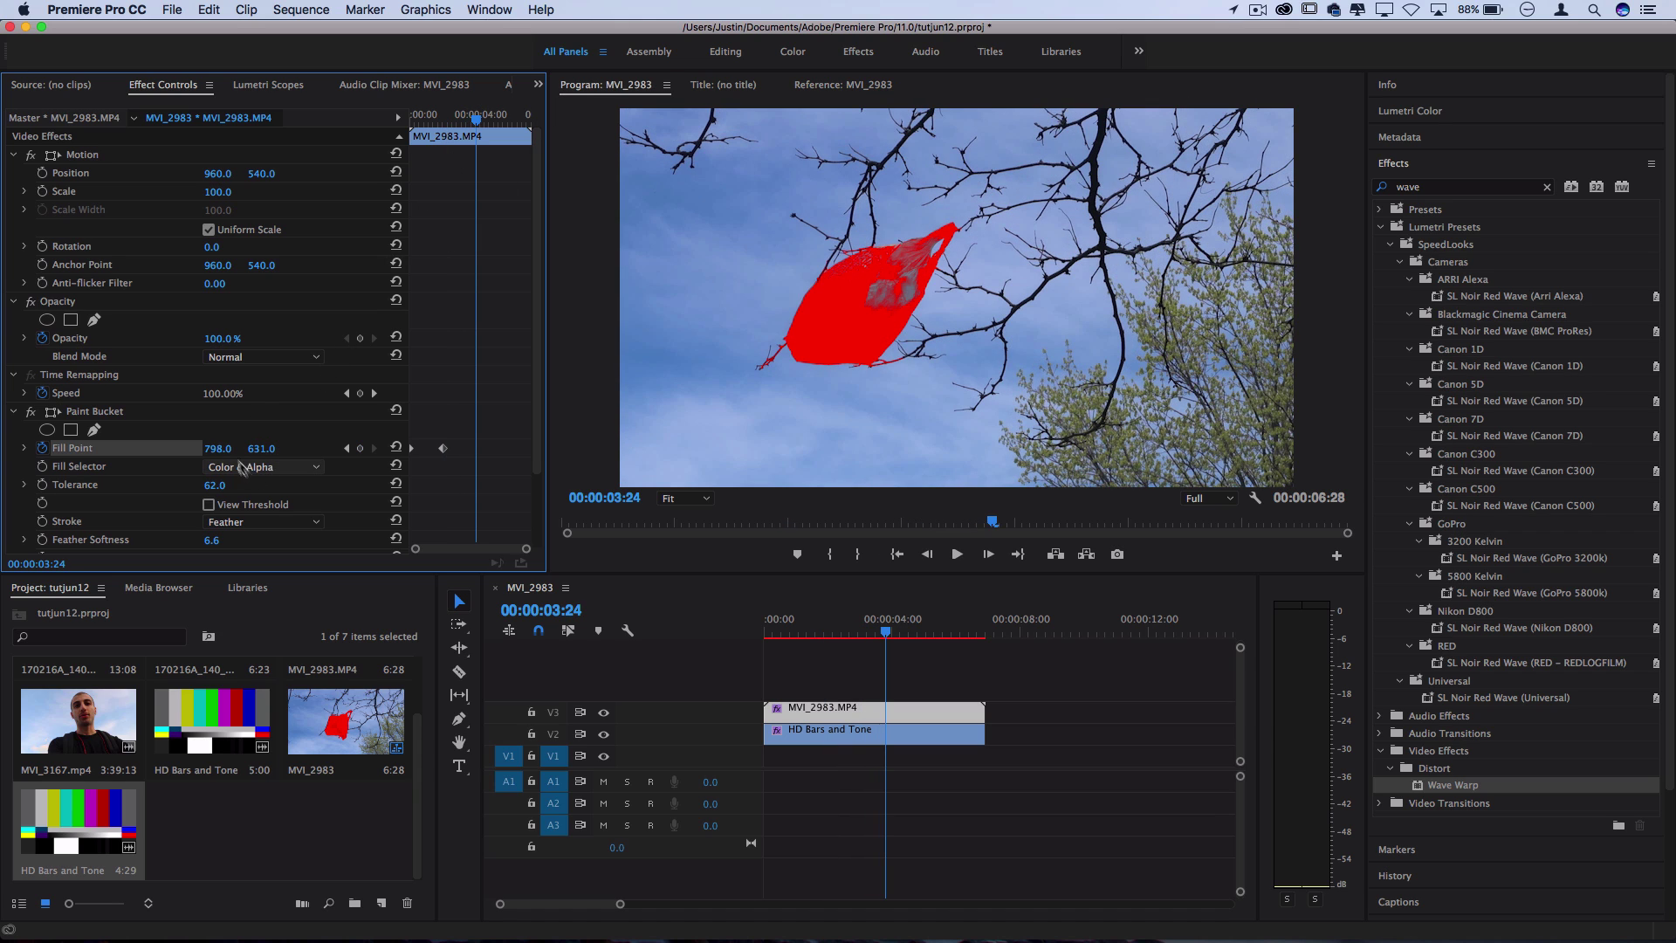
pyautogui.moveTo(223, 448); pyautogui.dragTo(171, 448)
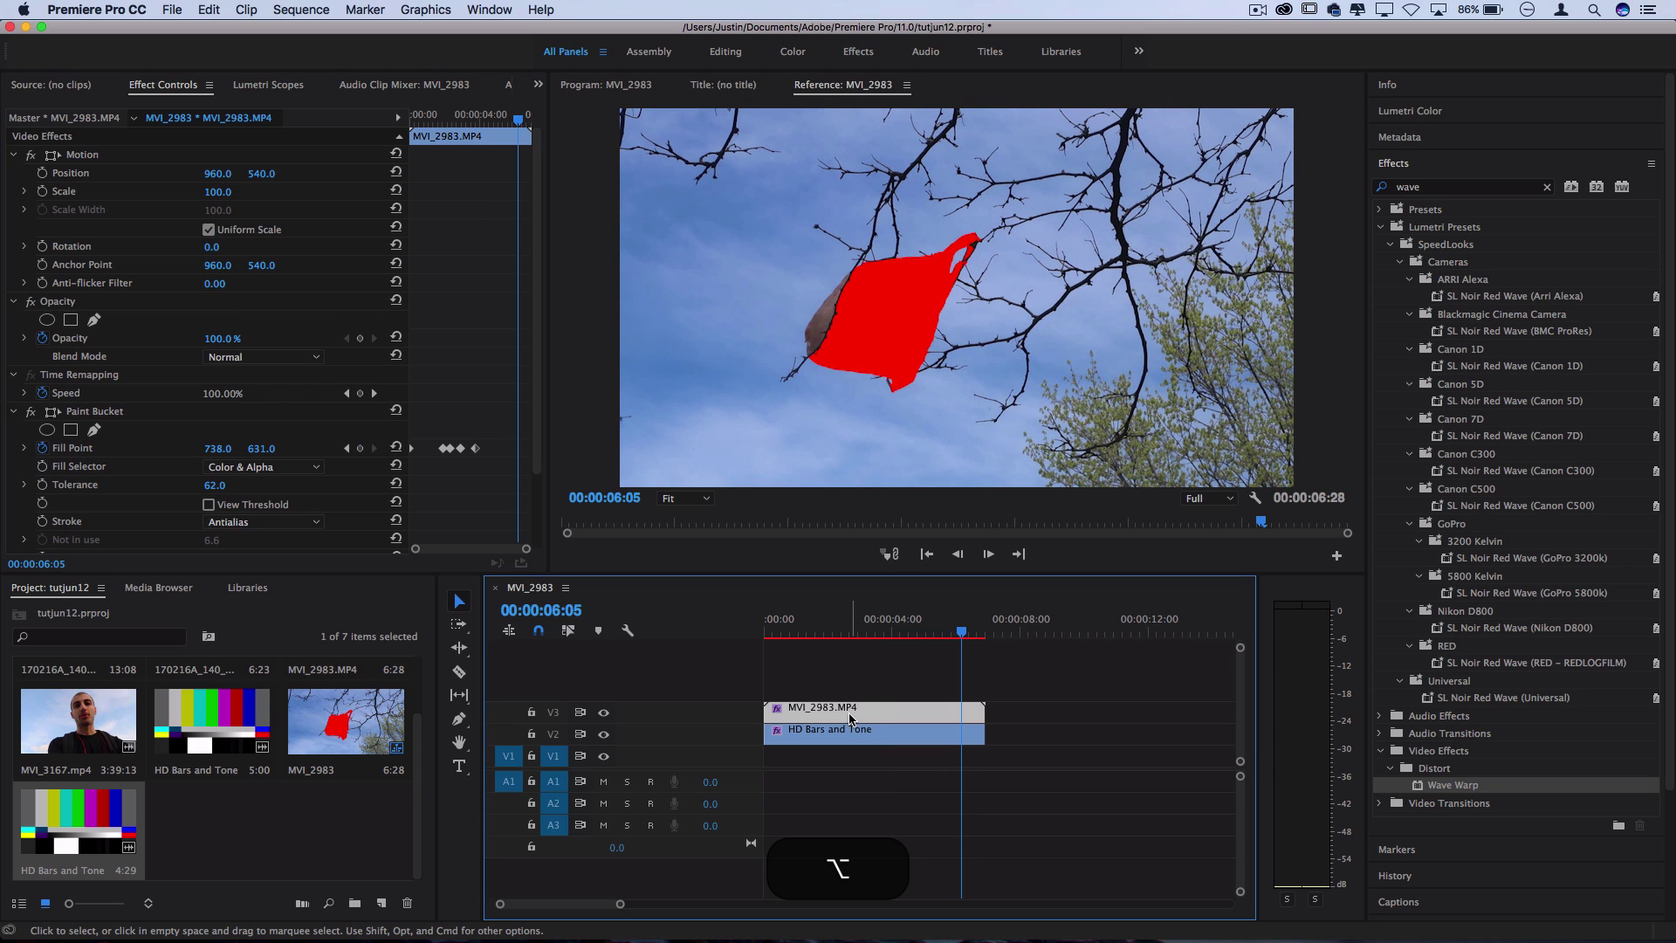
# Duplicate the bag clip onto V1, remove its Paint Bucket, and hide tracks V3 and V2
pyautogui.moveTo(853, 720); pyautogui.dragTo(838, 761)
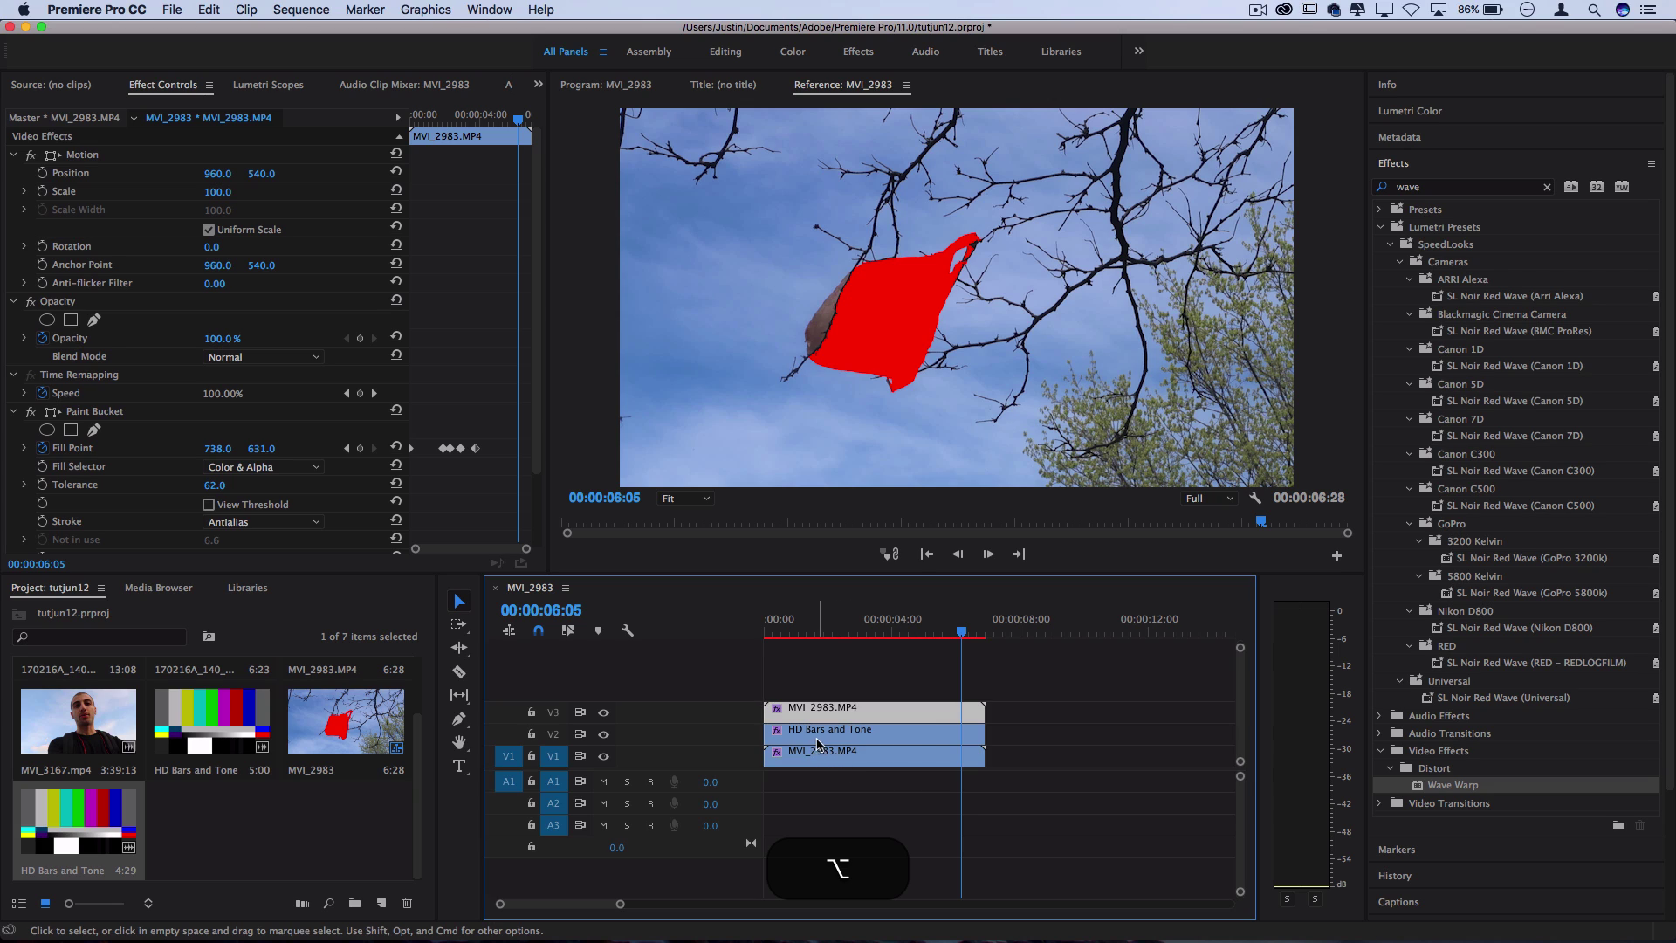
pyautogui.click(818, 741)
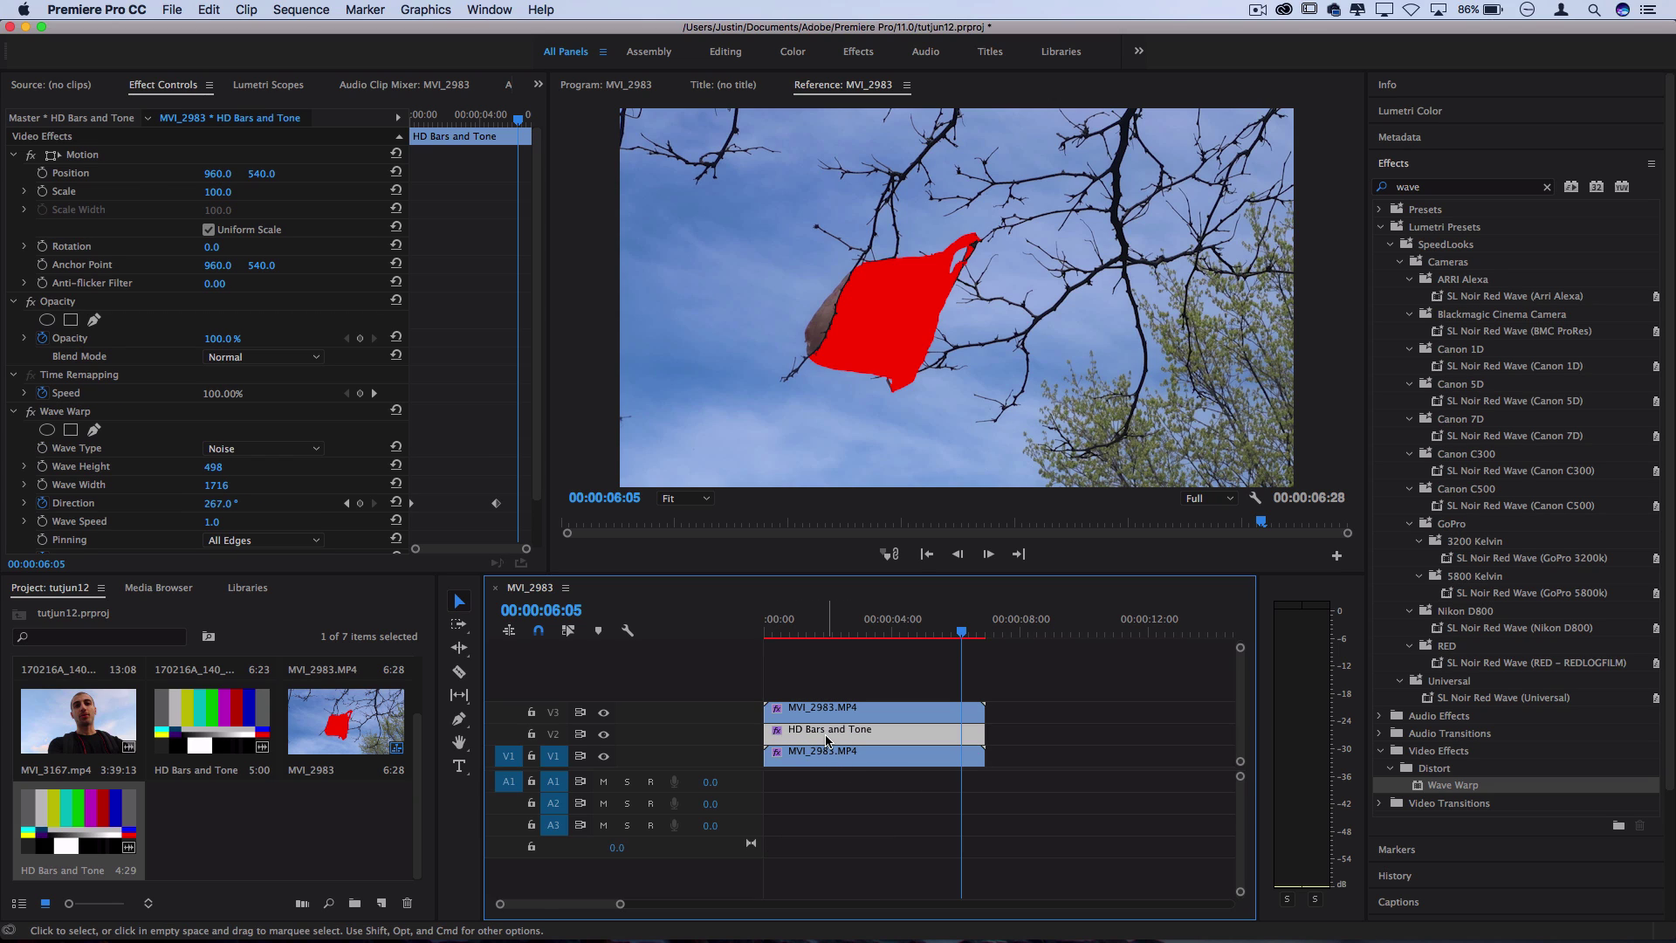
pyautogui.click(836, 622)
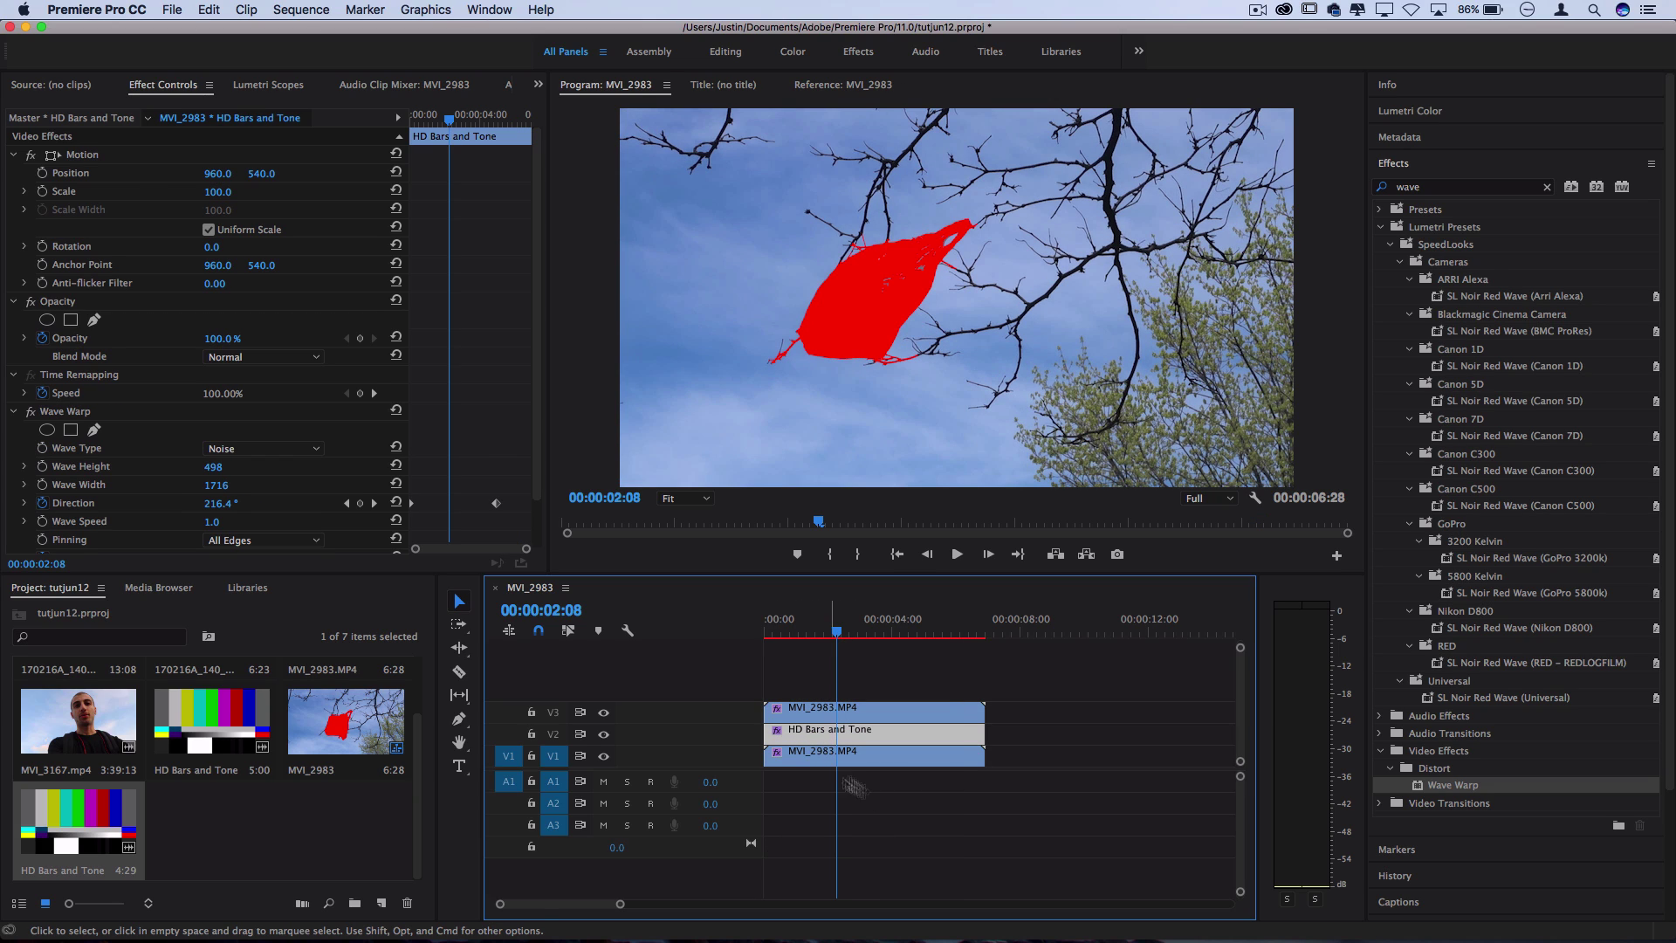
pyautogui.click(831, 756)
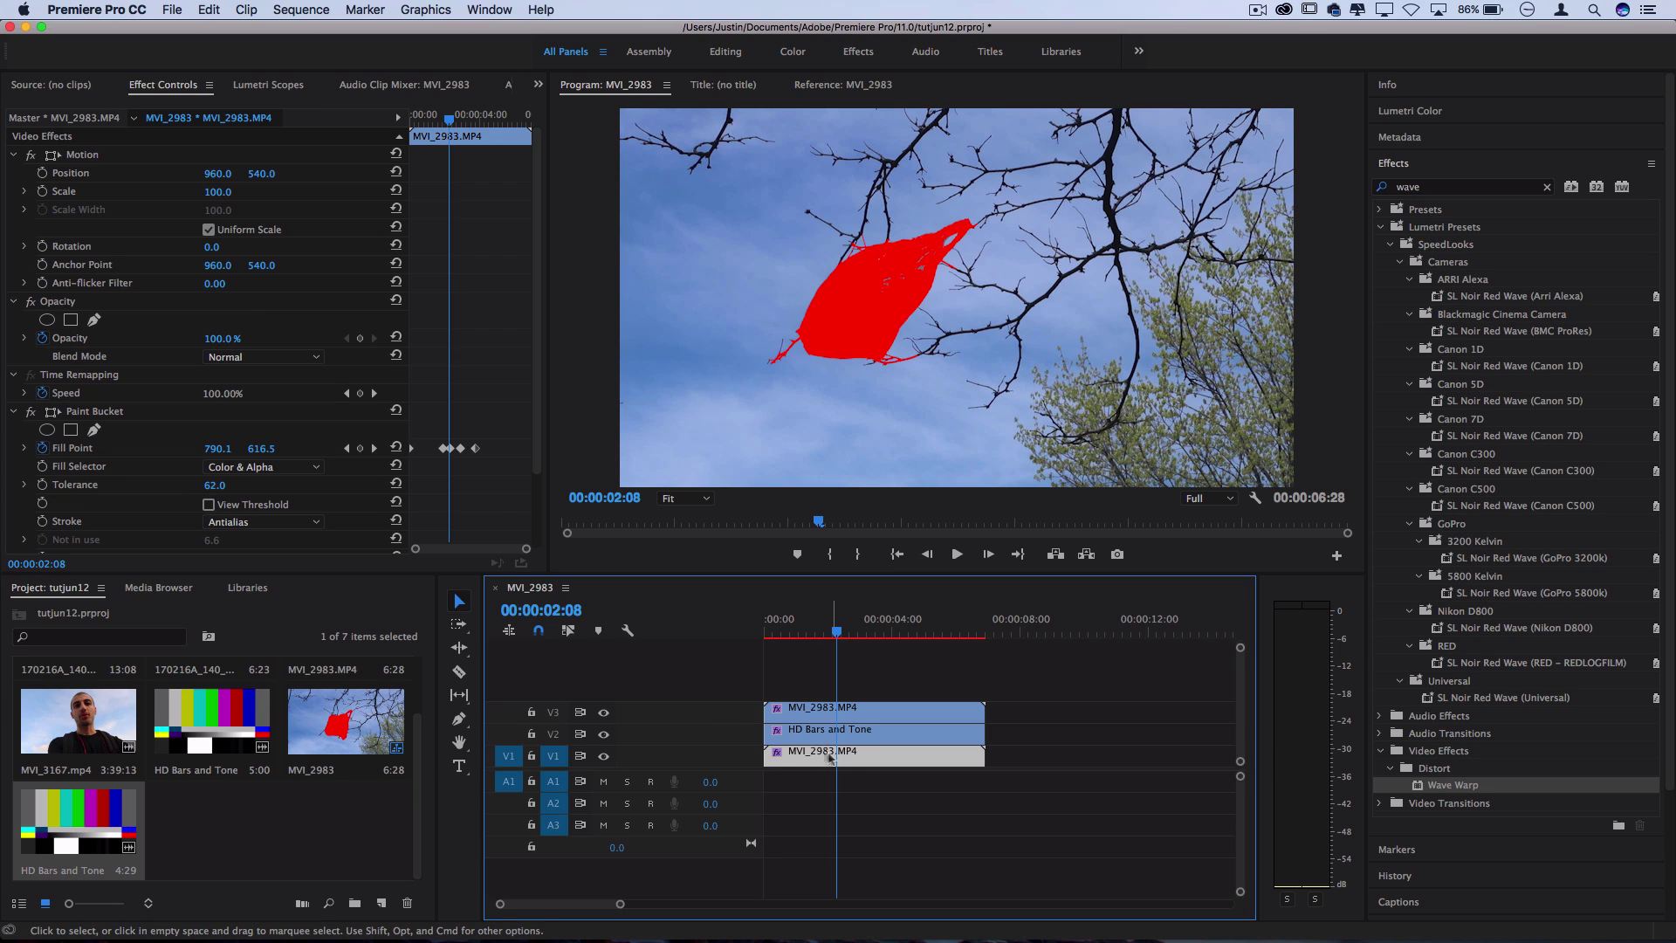
pyautogui.click(103, 416)
pyautogui.press('Delete')
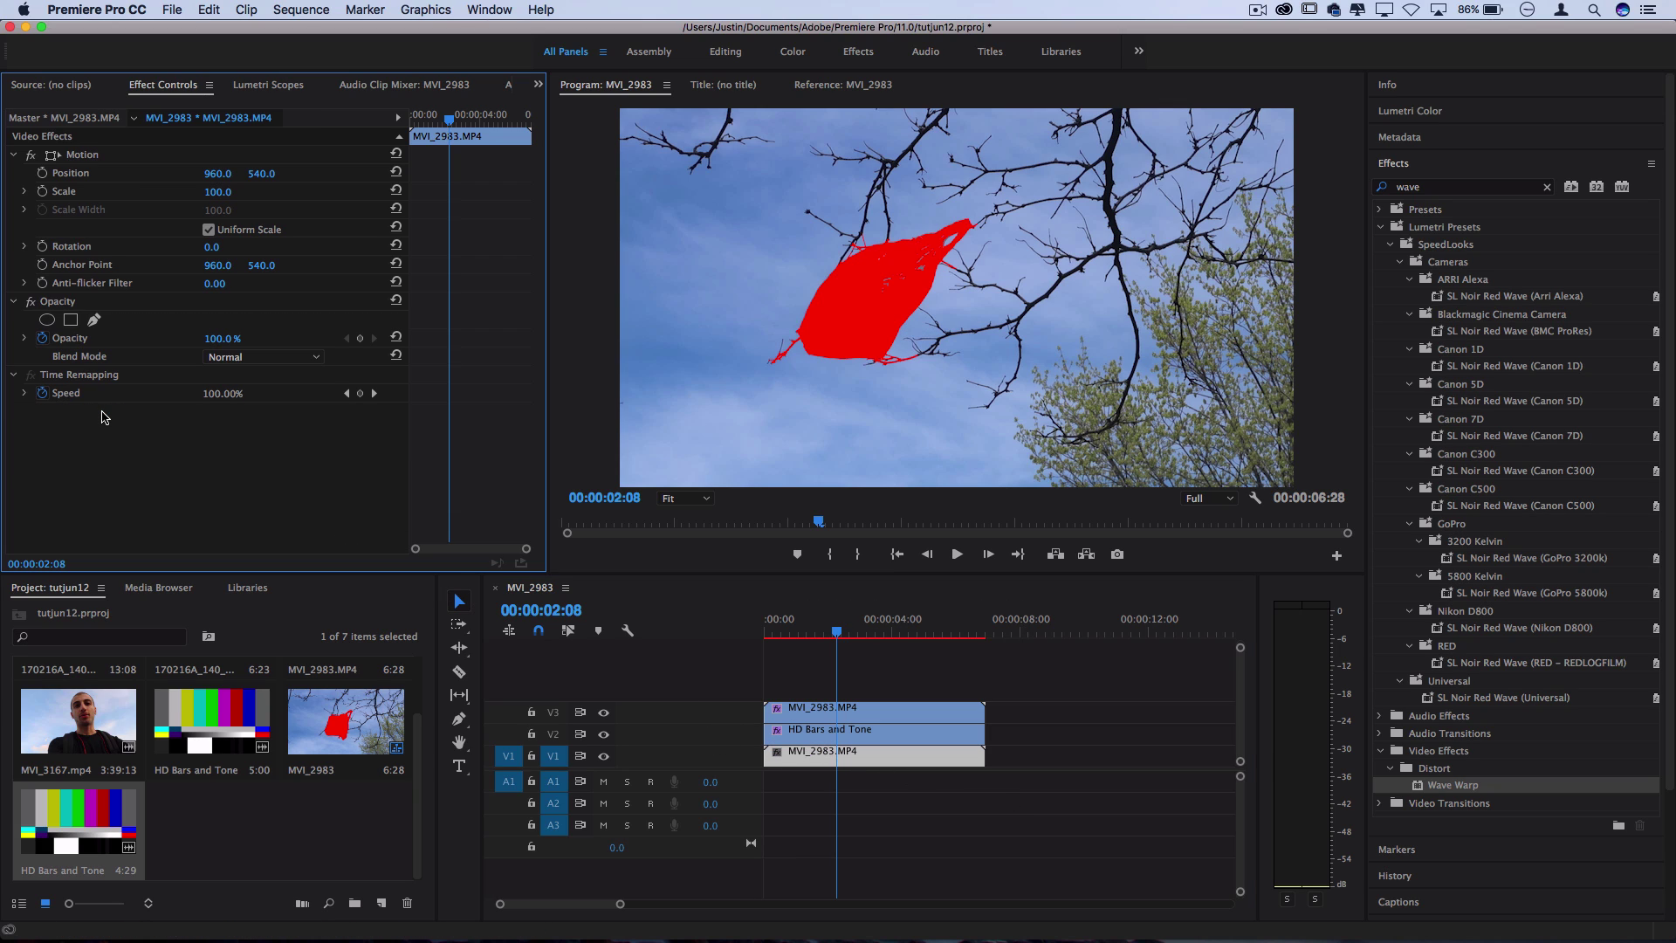
pyautogui.click(603, 712)
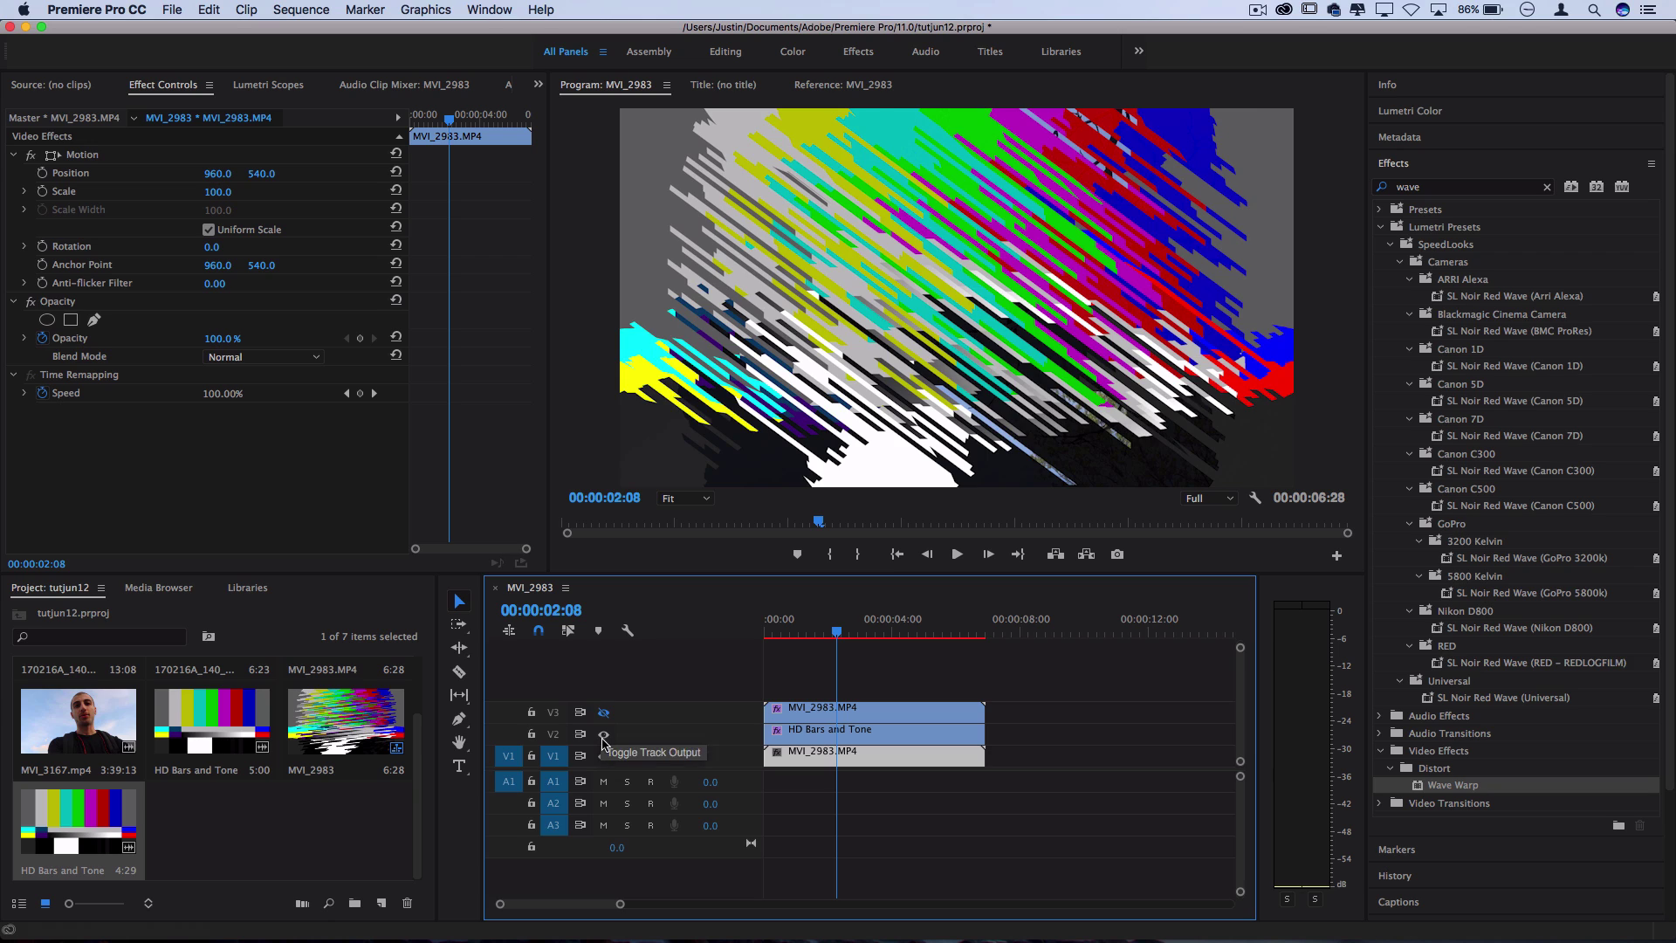
pyautogui.click(603, 734)
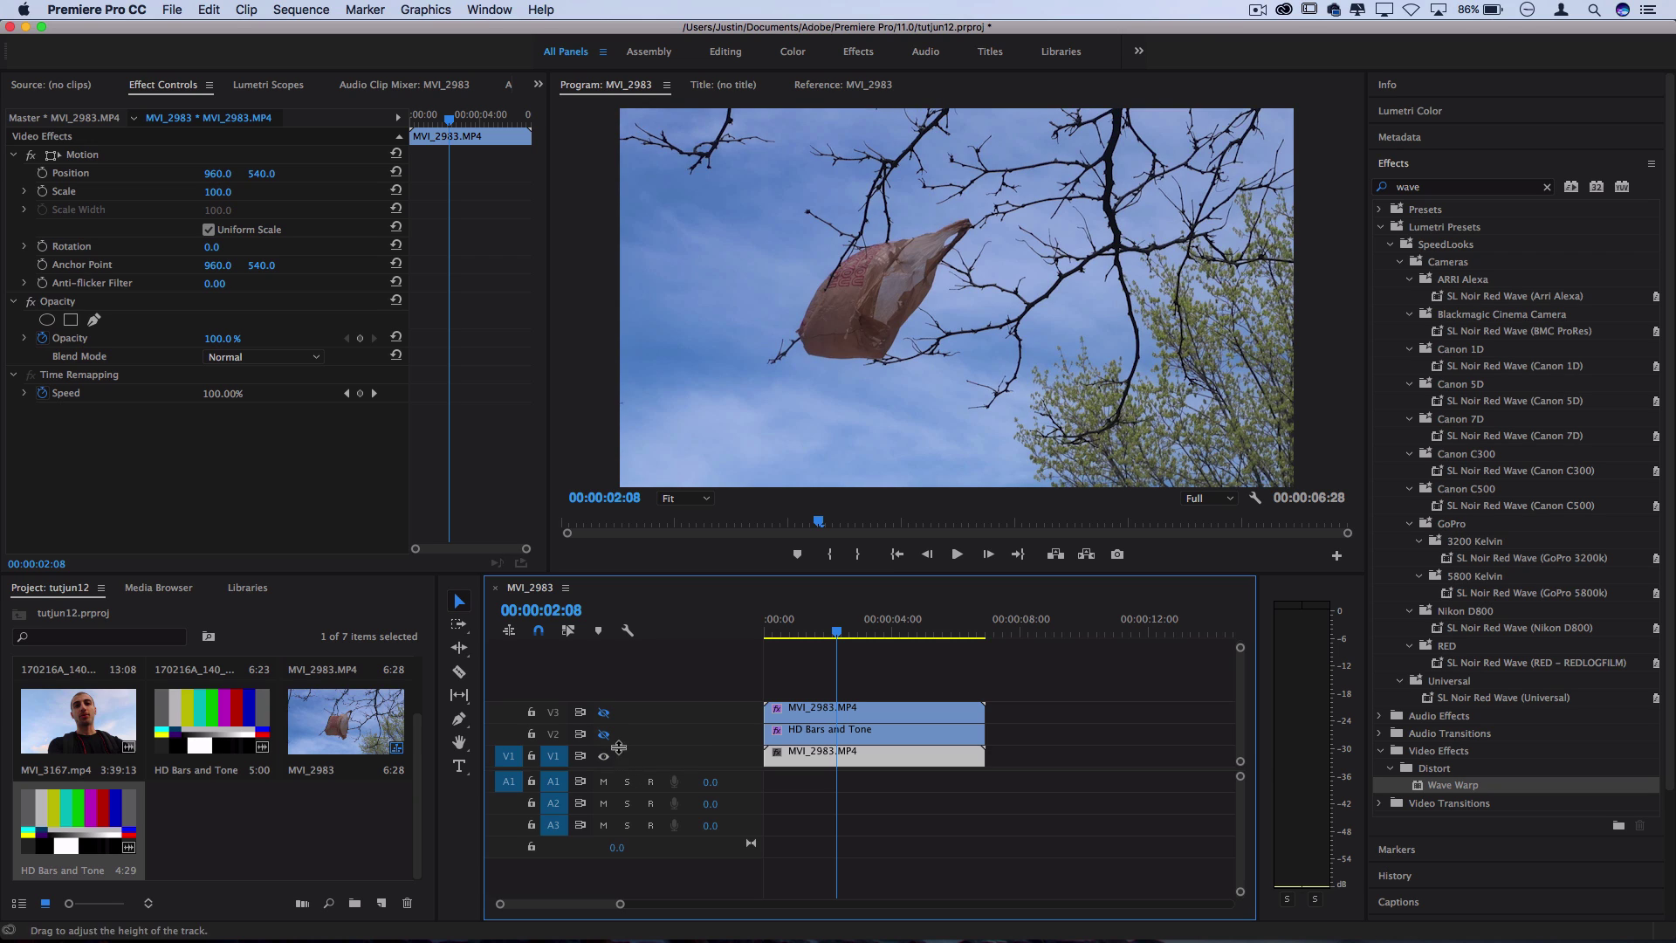
# Show V2 again and set the HD Bars and Tone blend mode to Color Dodge after trying Overlay
pyautogui.click(604, 735)
pyautogui.click(825, 738)
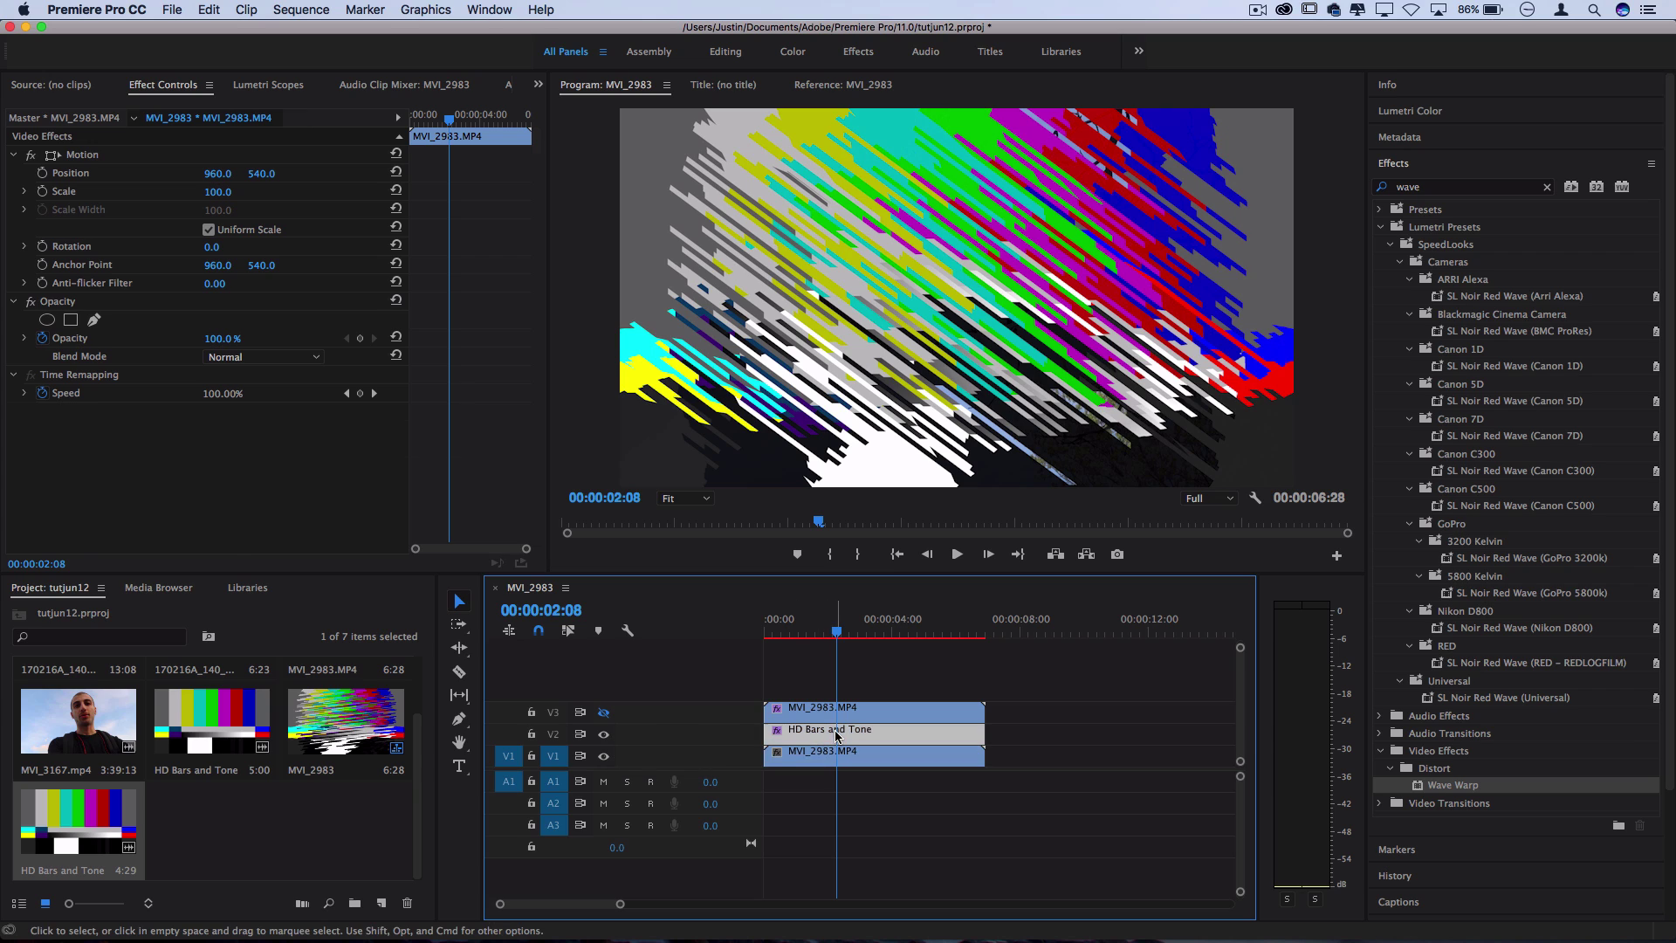
pyautogui.click(293, 358)
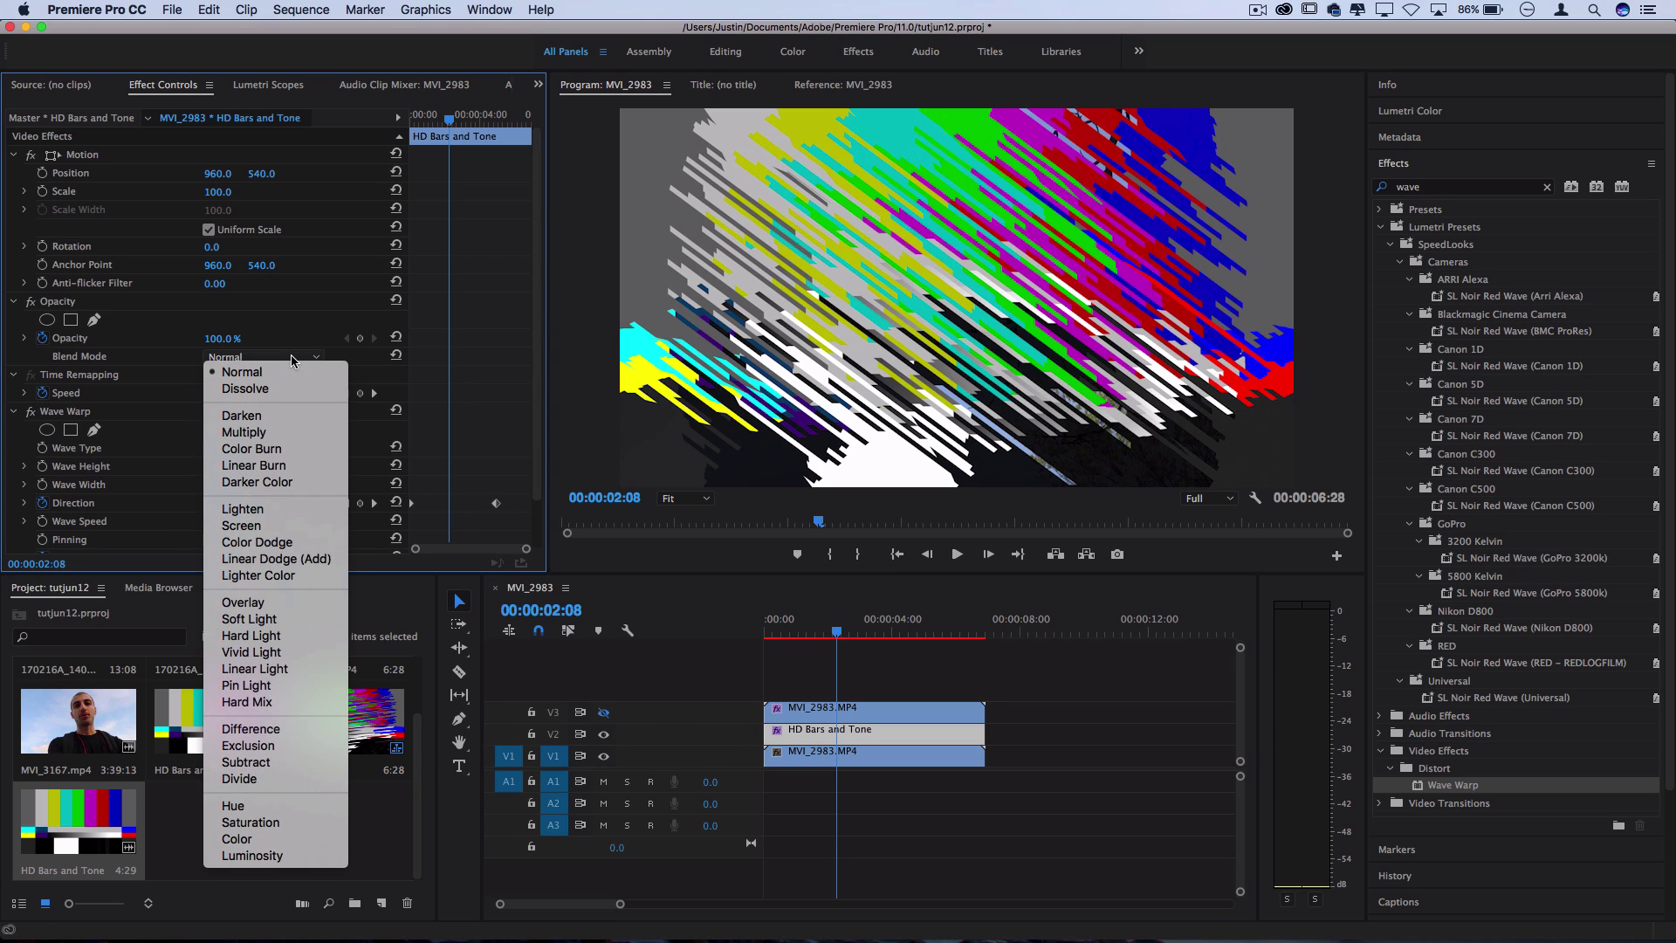
pyautogui.click(288, 550)
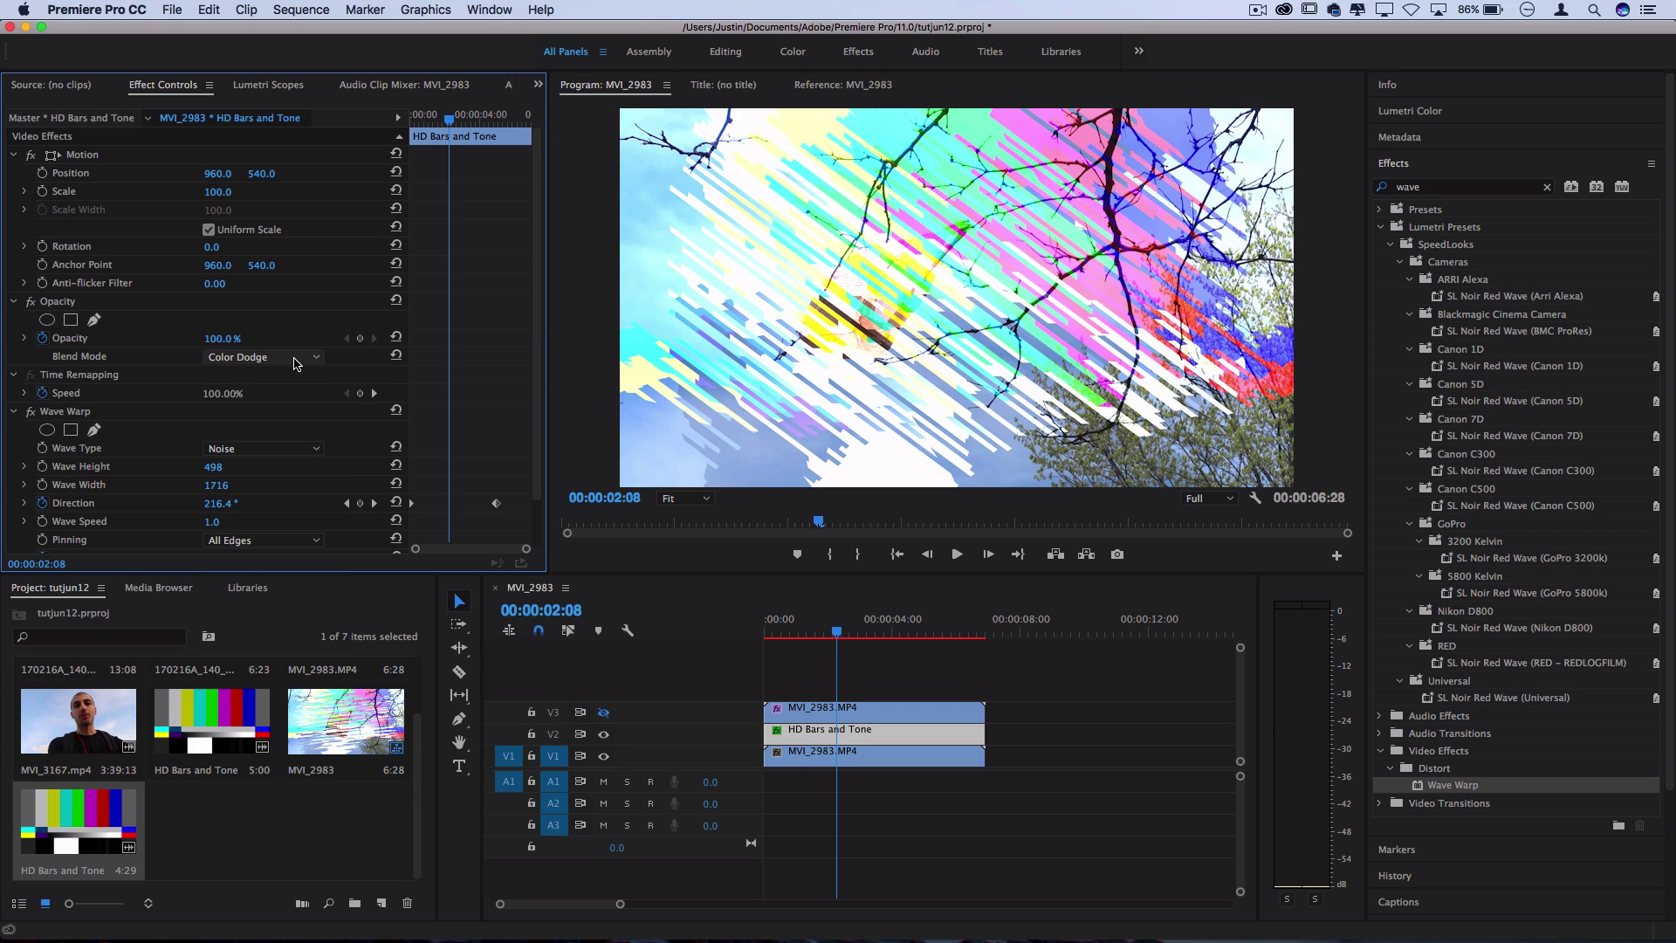
pyautogui.click(296, 359)
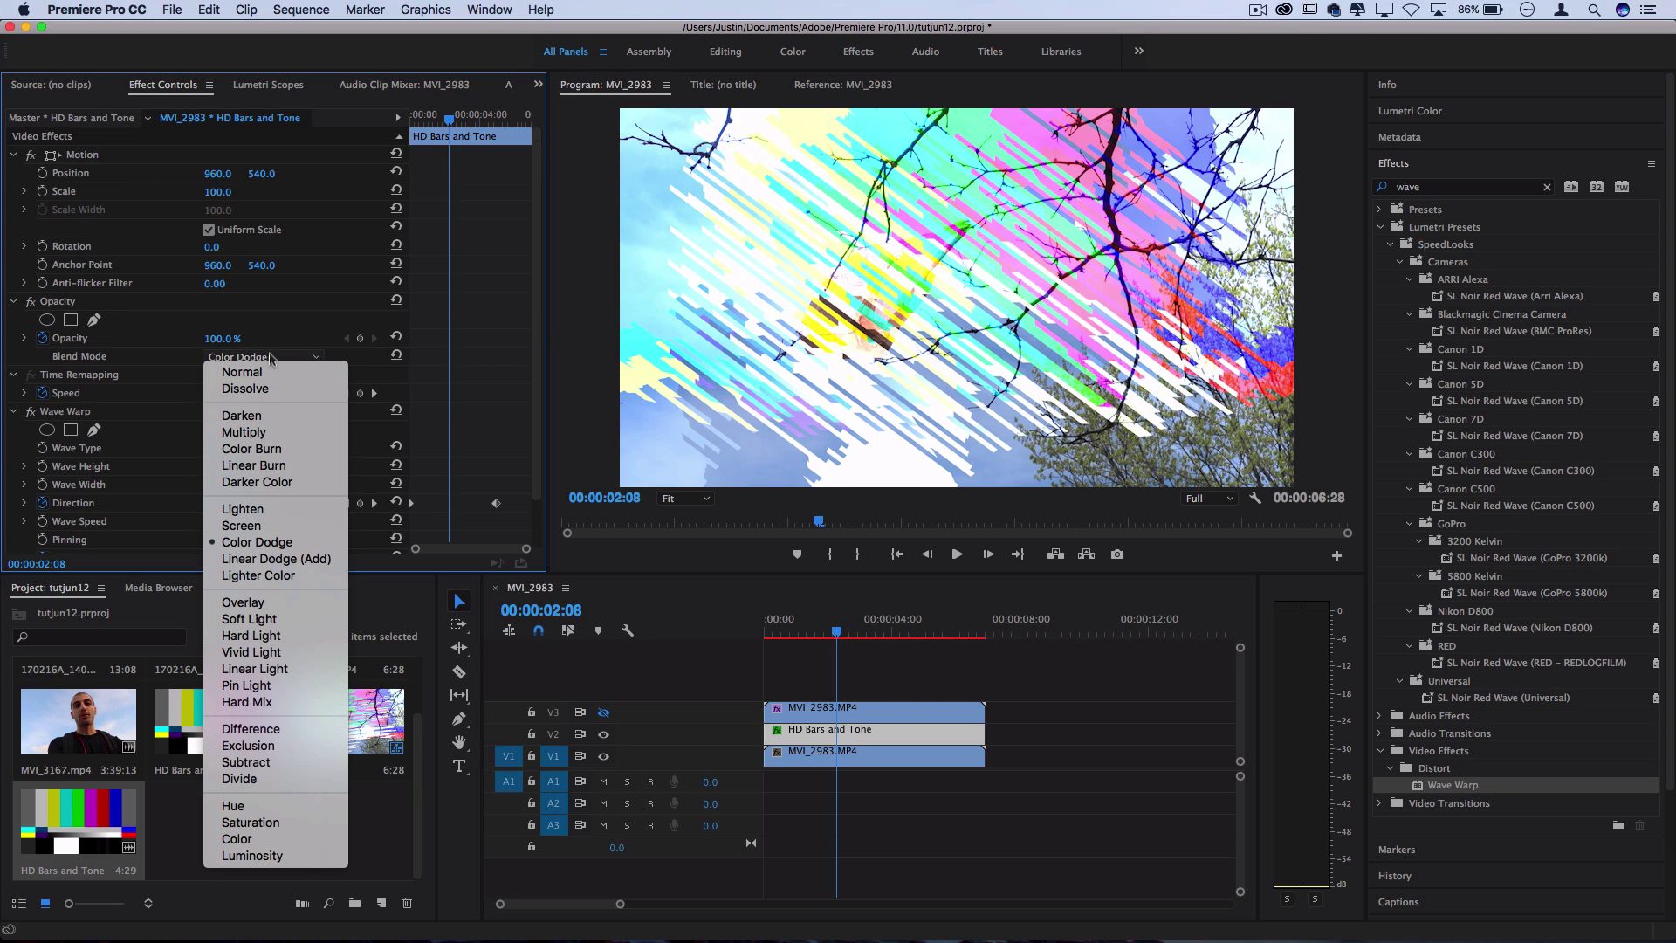
pyautogui.click(241, 603)
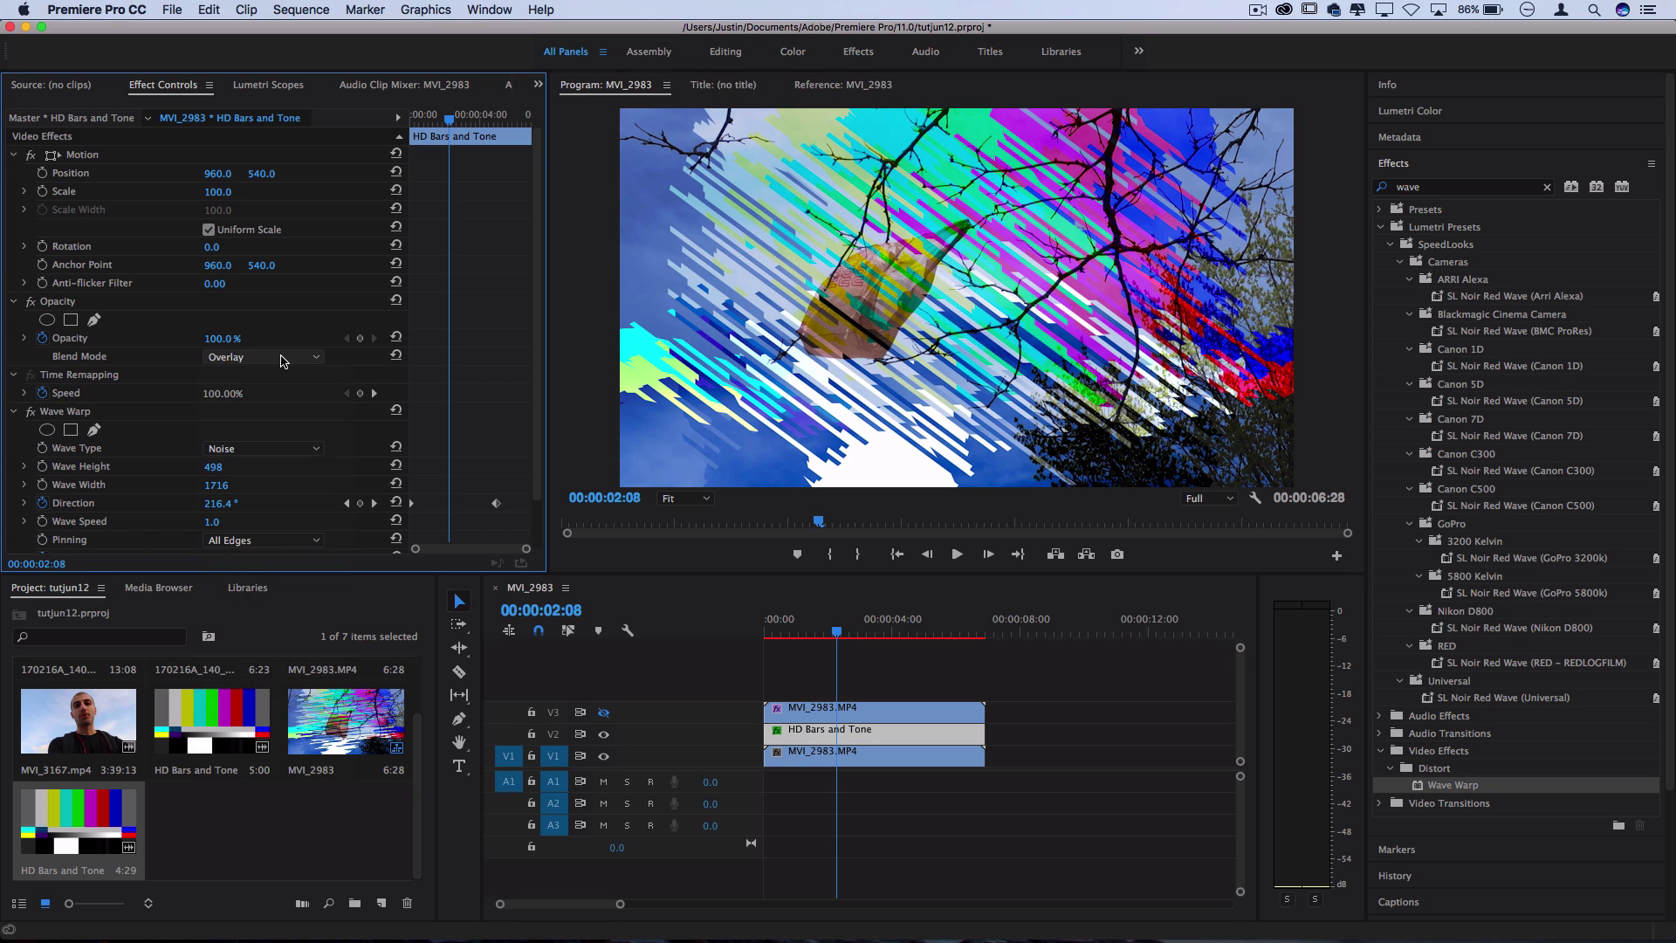
pyautogui.click(283, 358)
pyautogui.click(277, 545)
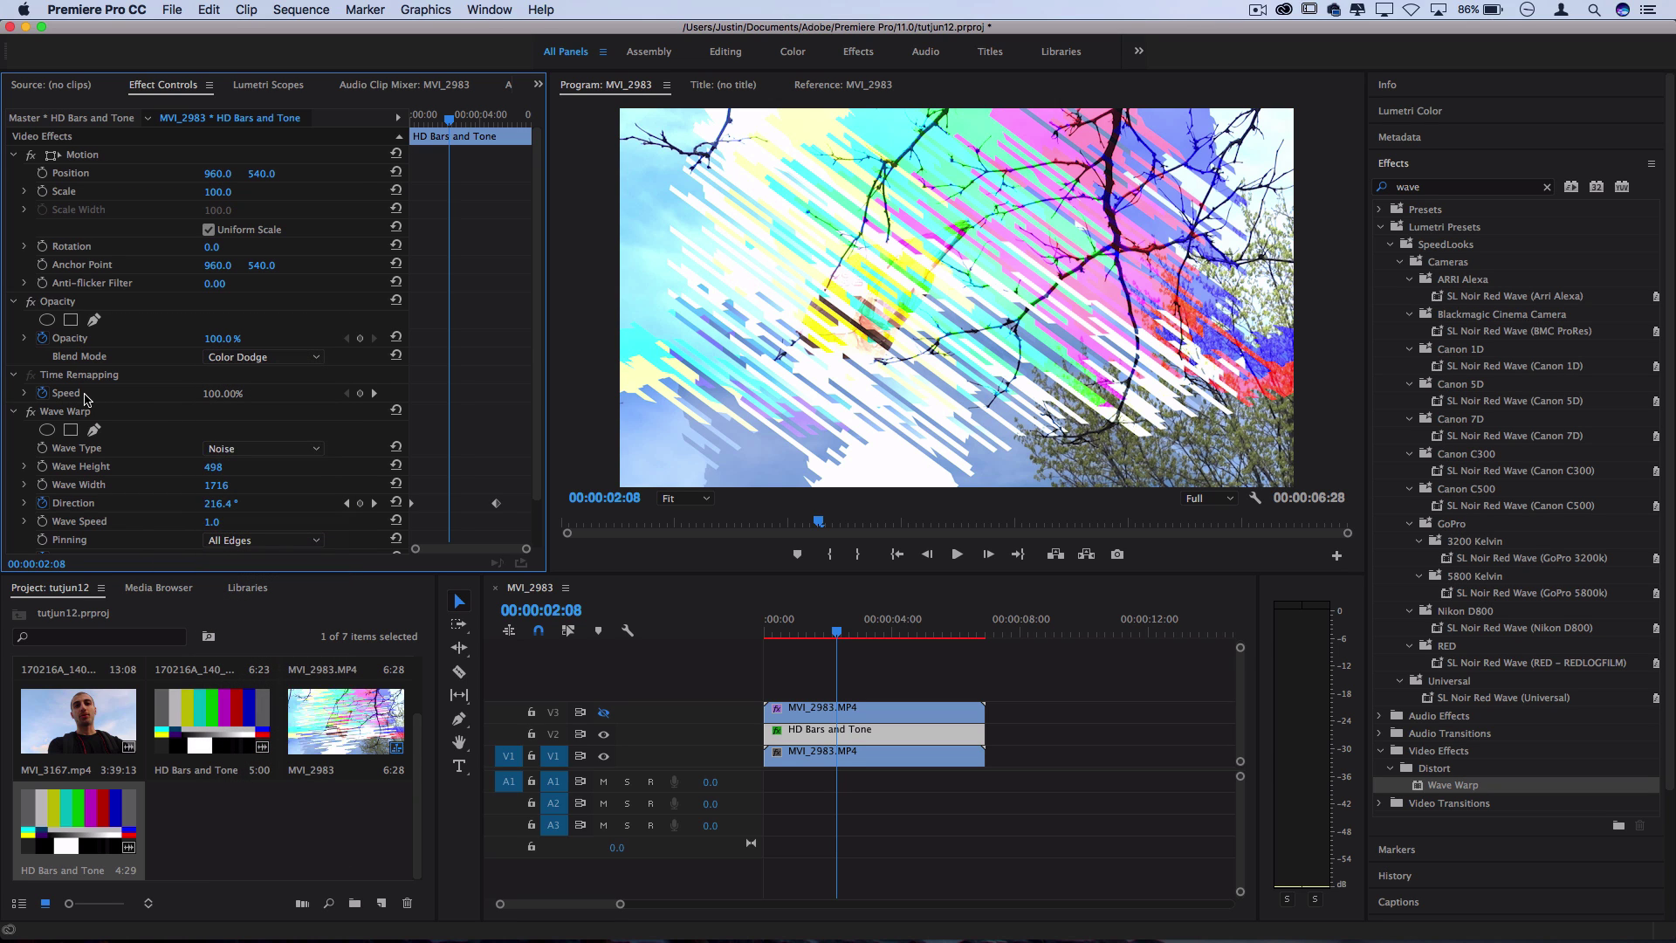
# Set the colour bars' opacity to 88% and turn the red-fill V3 track back on
pyautogui.click(42, 338)
pyautogui.click(215, 339)
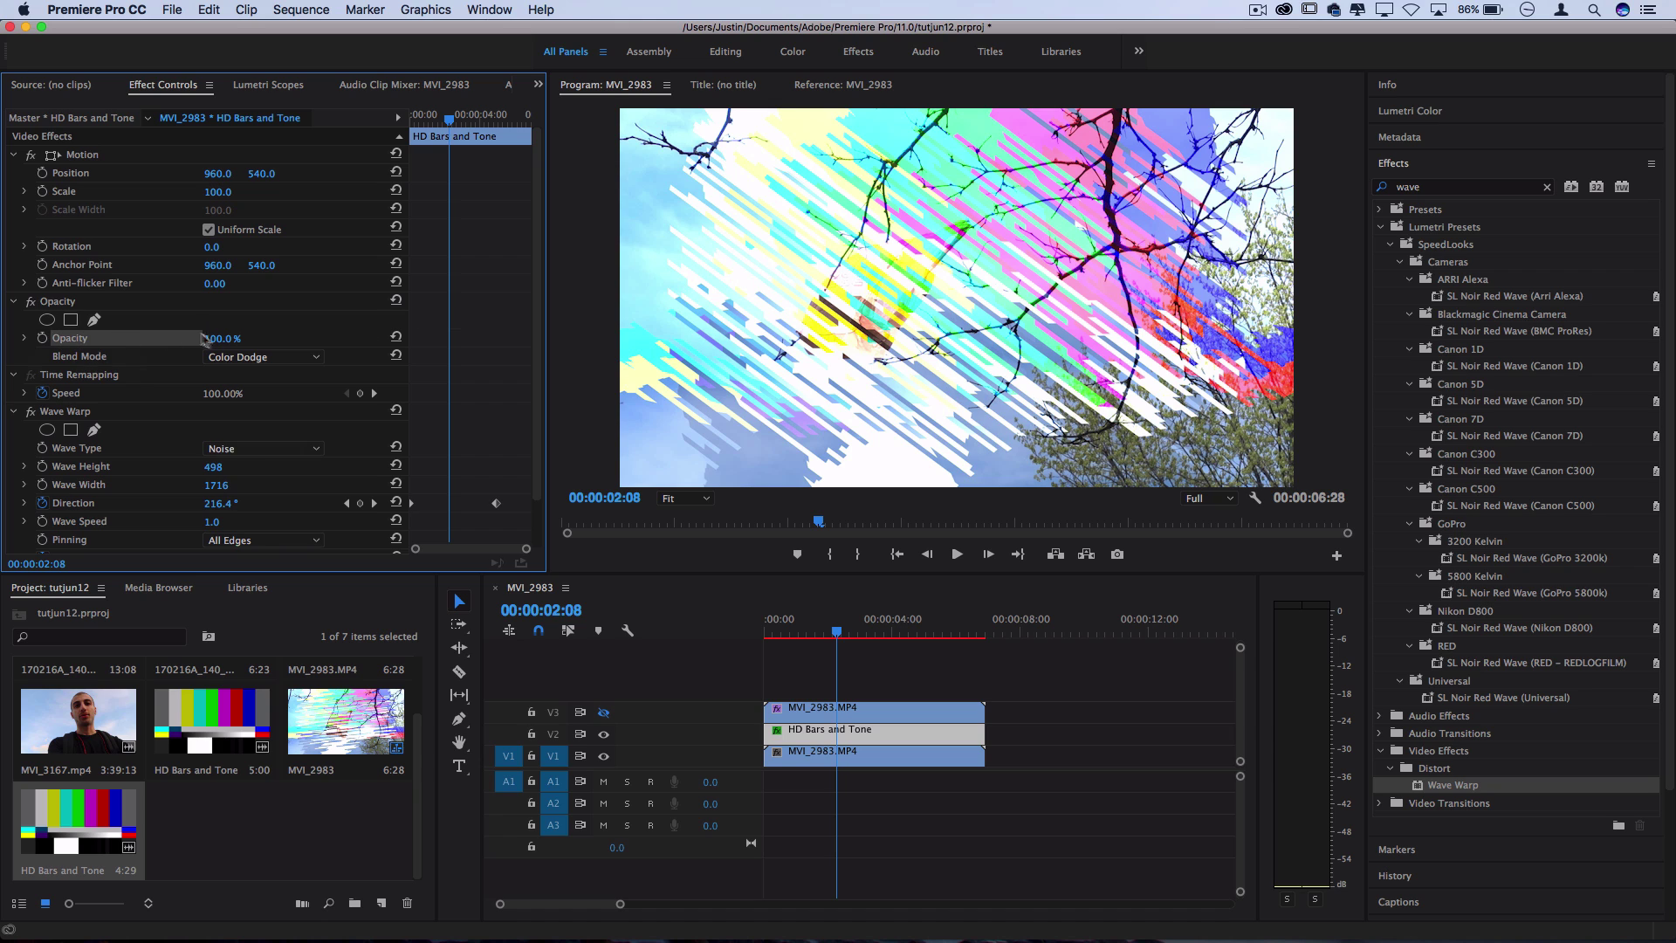
pyautogui.write('86')
pyautogui.press('Return')
pyautogui.press('Up')
pyautogui.press('Up')
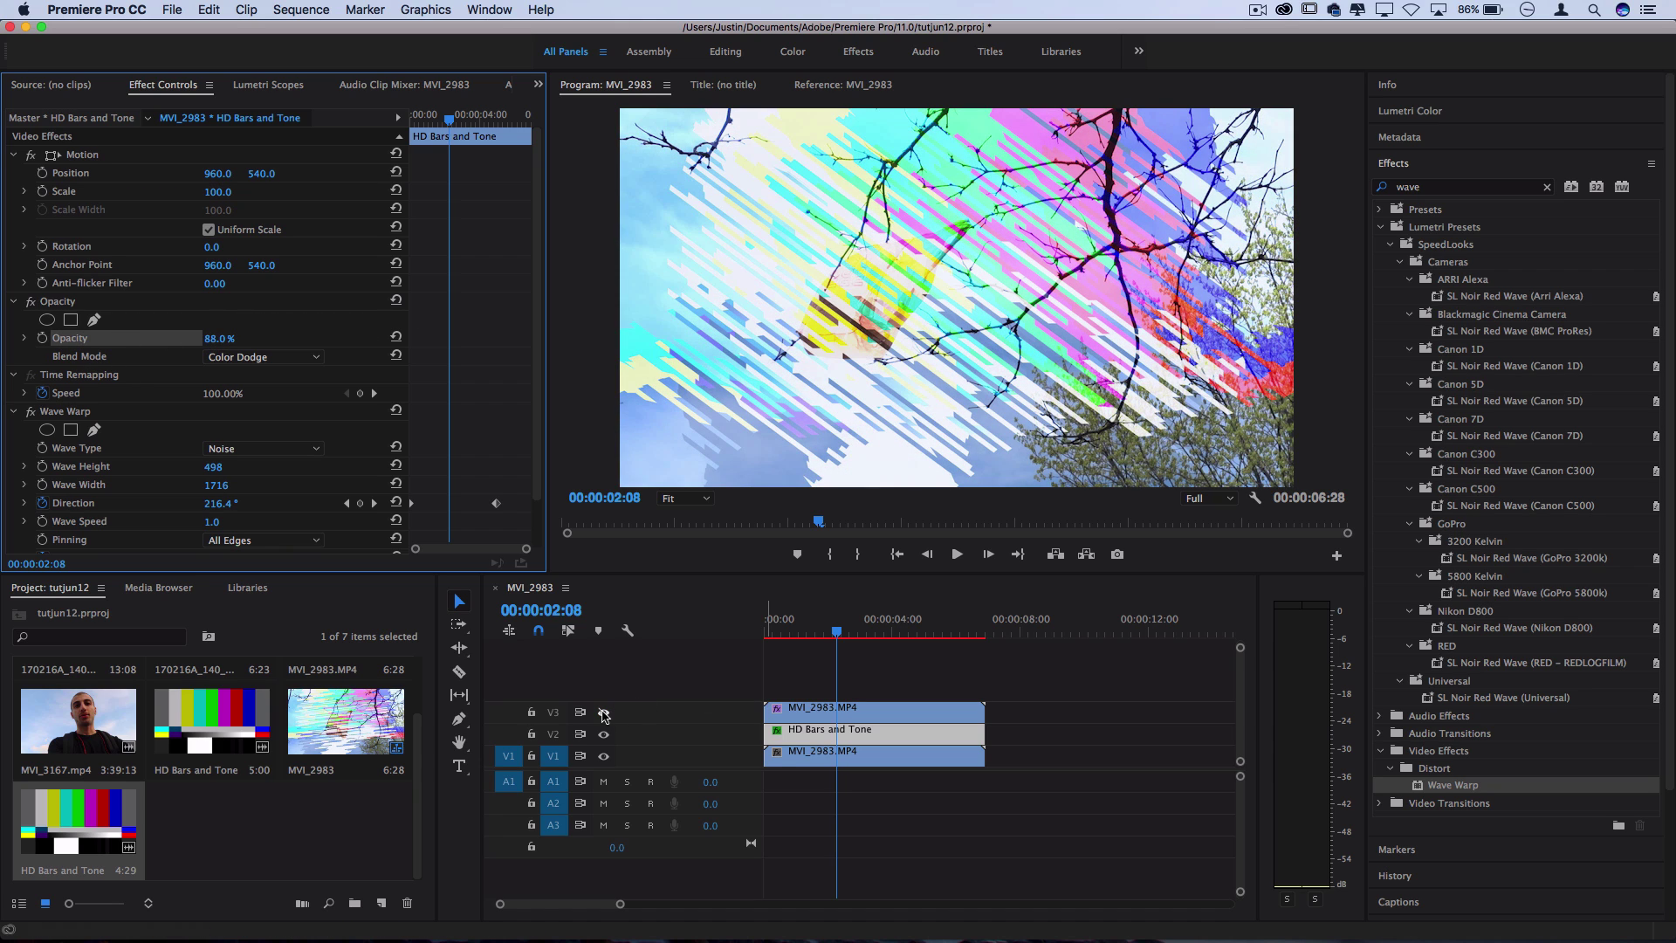
pyautogui.click(603, 712)
# Search for Color Key and apply it to the top V3 bag clip
pyautogui.click(852, 709)
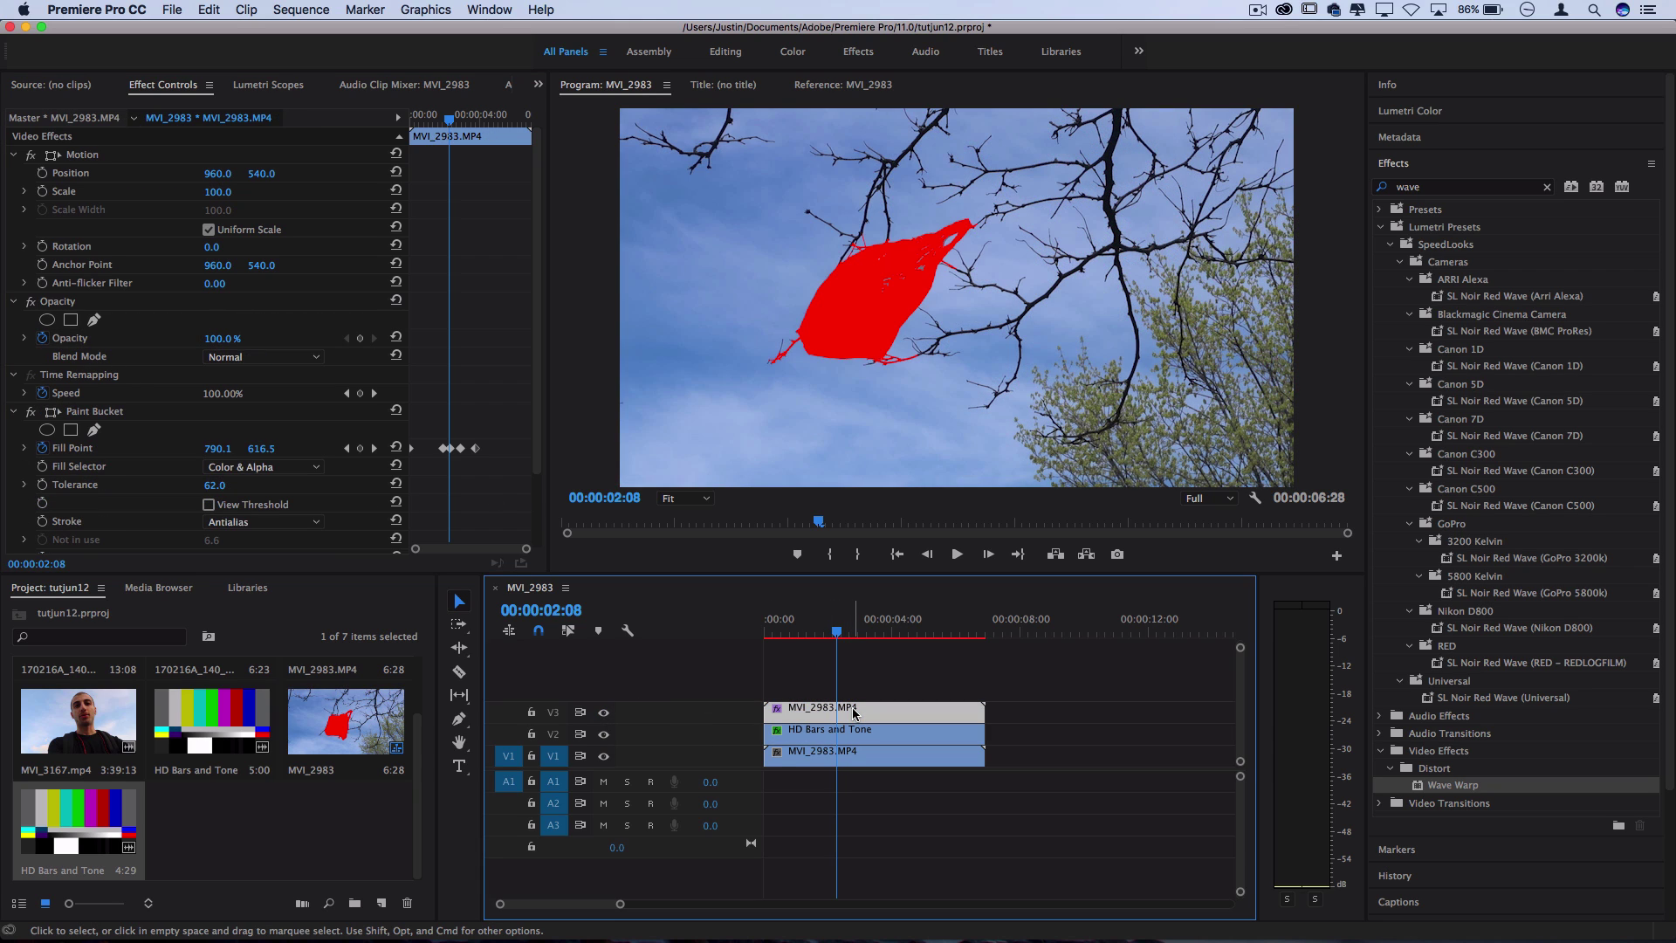
pyautogui.click(1436, 188)
pyautogui.write('col')
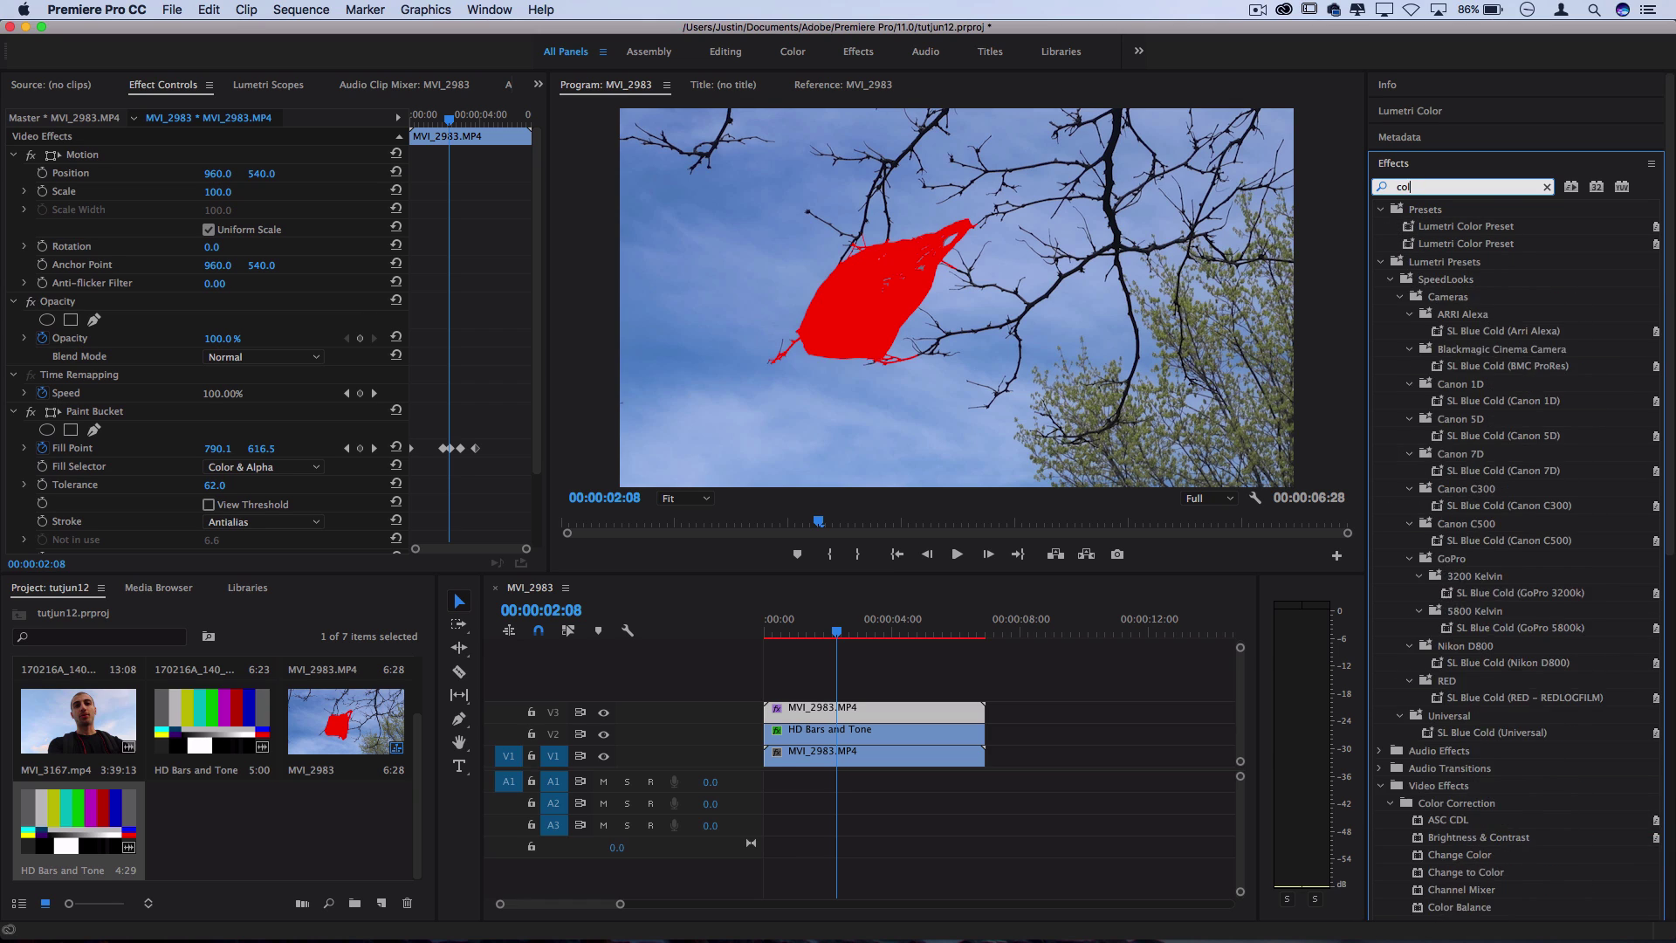
pyautogui.write('or key')
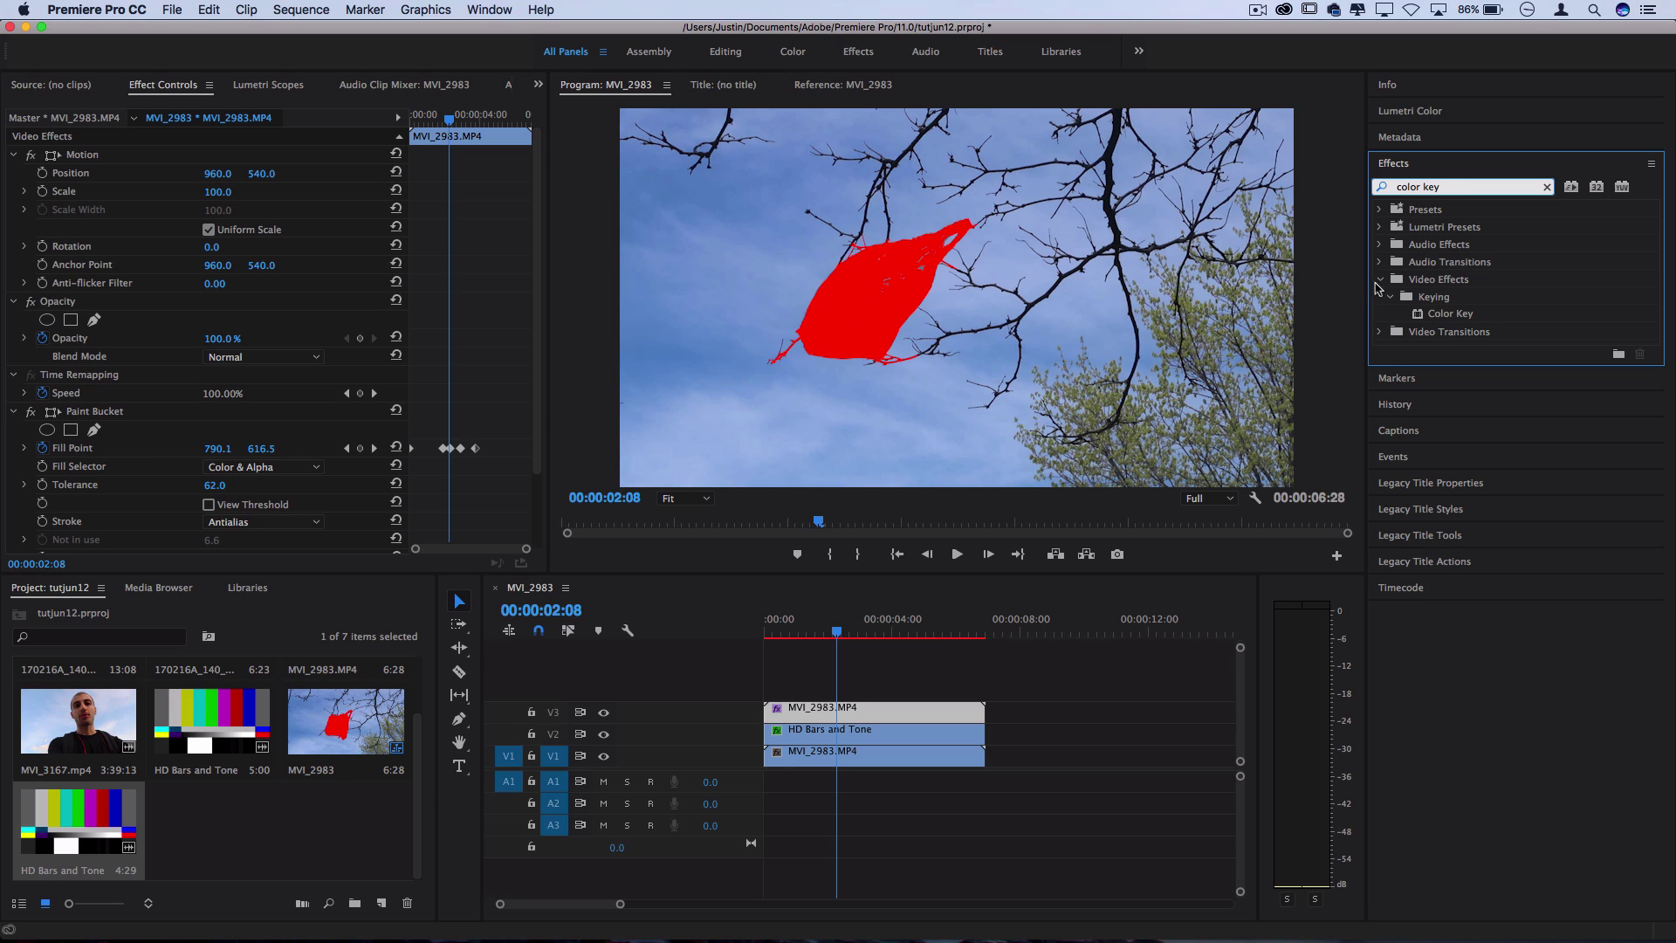
pyautogui.click(1460, 316)
pyautogui.moveTo(1472, 315); pyautogui.dragTo(812, 712)
pyautogui.moveTo(535, 389); pyautogui.dragTo(535, 523)
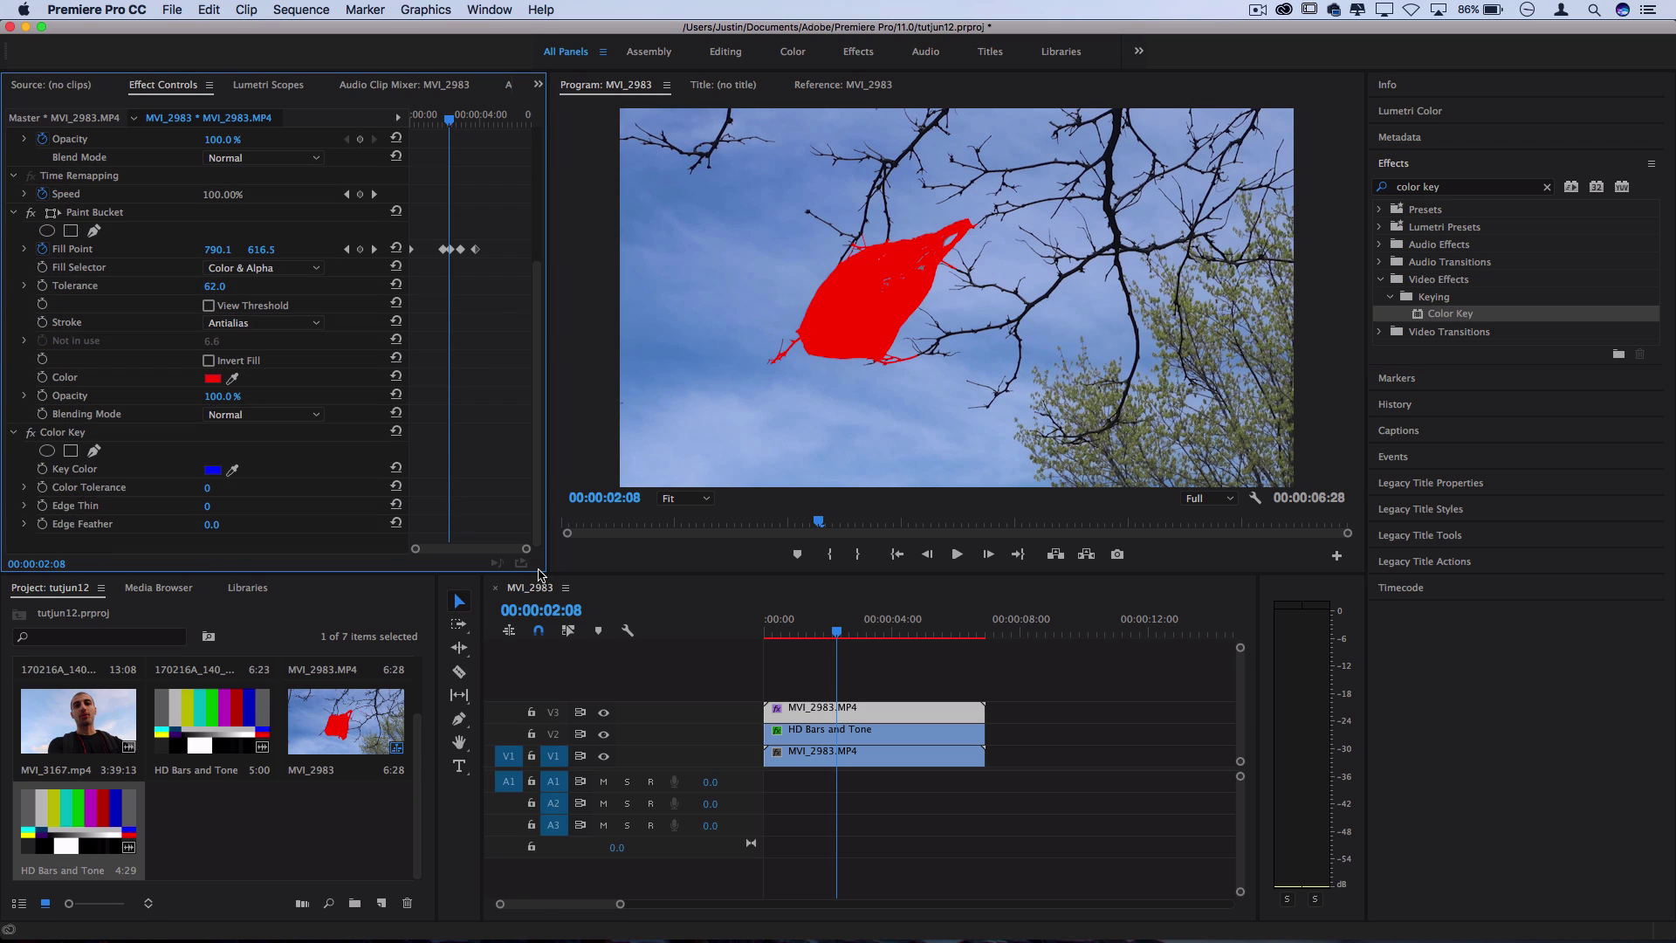
# Set the Color Key's Key Color to the bag's red fill with the eyedropper
pyautogui.click(212, 469)
pyautogui.moveTo(812, 196); pyautogui.dragTo(756, 425)
pyautogui.click(989, 682)
pyautogui.click(865, 295)
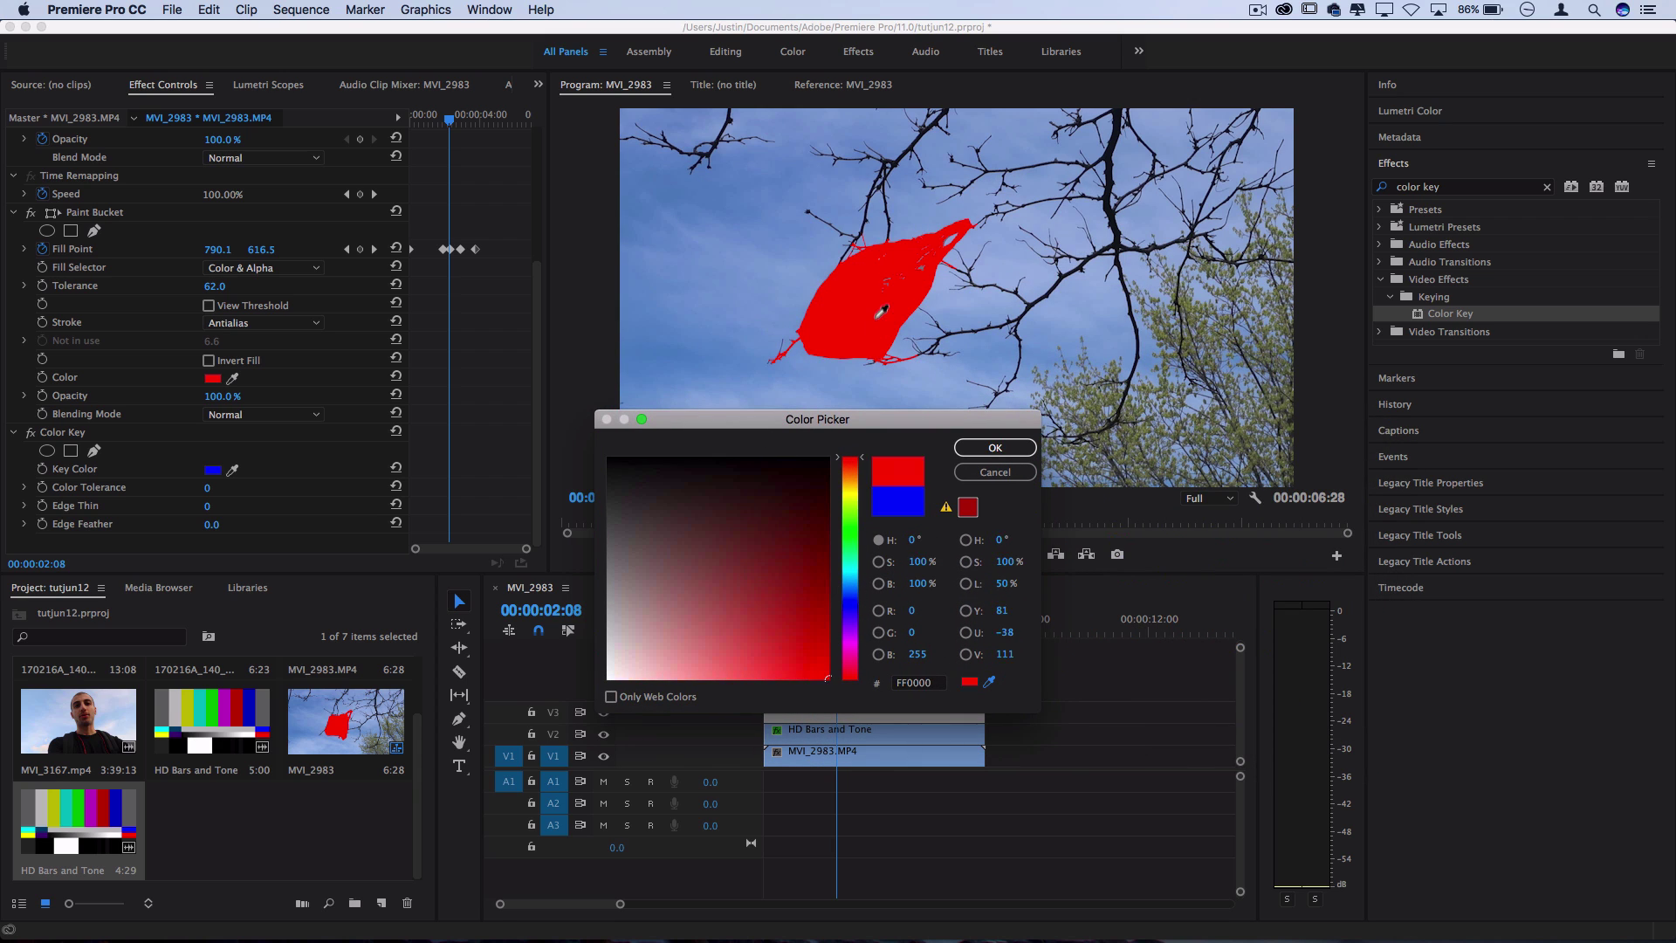
pyautogui.click(995, 447)
pyautogui.click(605, 760)
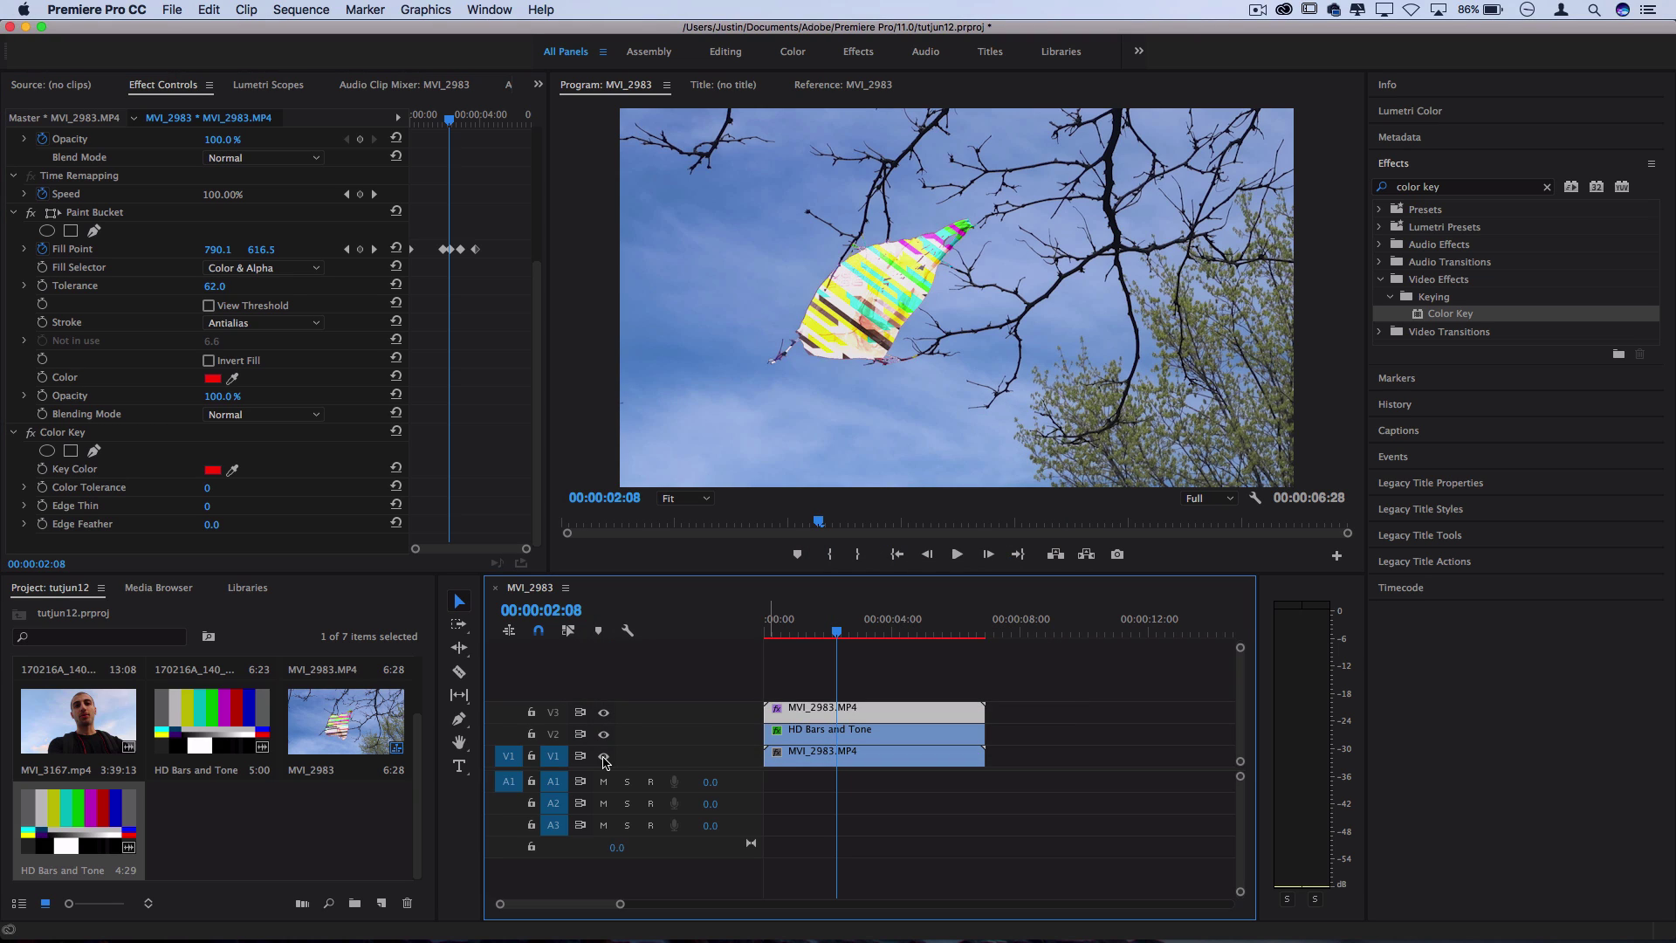